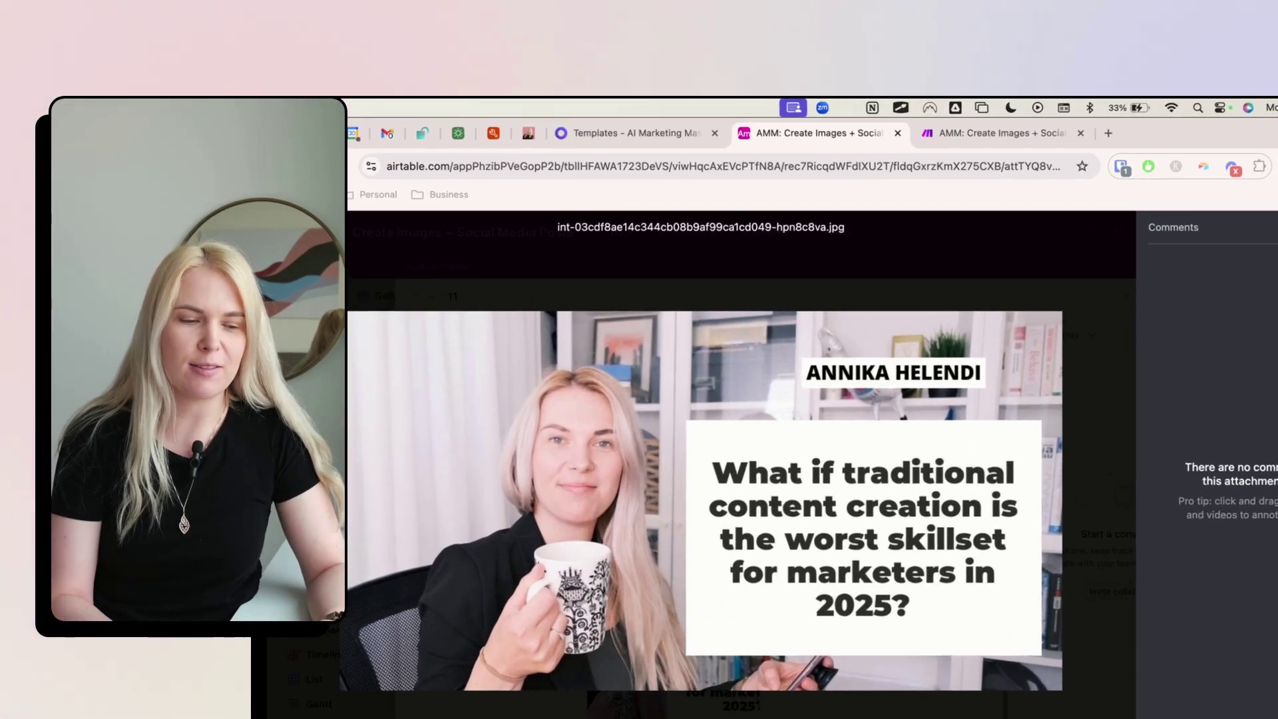
Close the generated image preview and expanded record, returning the Content table to Grid view.
key("Escape")
left_click(1123, 253)
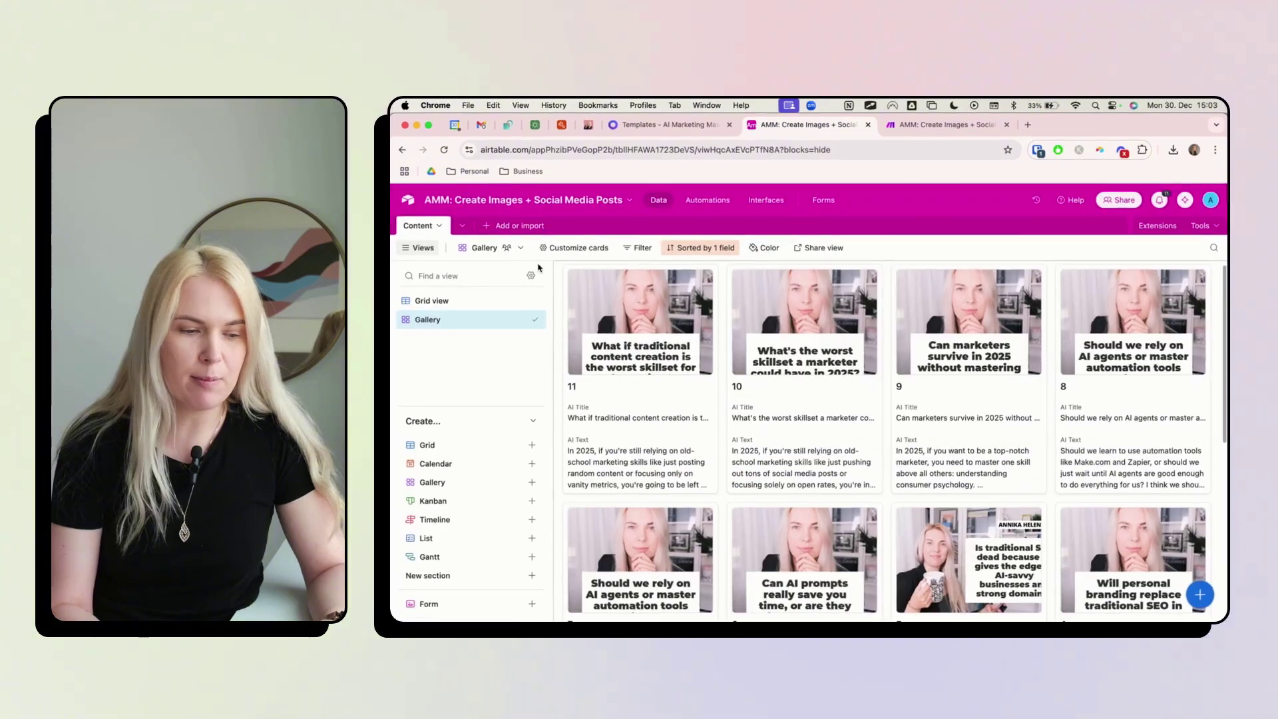
left_click(421, 307)
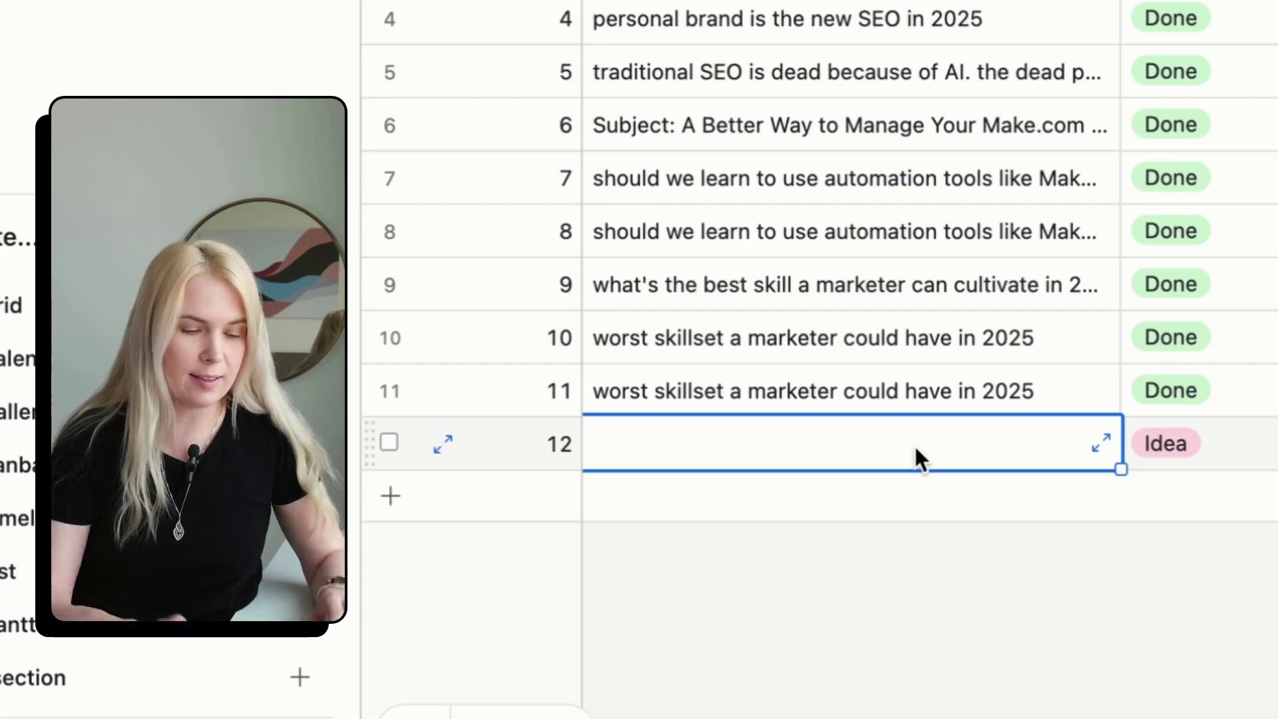
Enter 'AI and marketing mishaps in 2024' as row 12's idea and set its status to Generate images!
type("AI and marketing mishaps in 202")
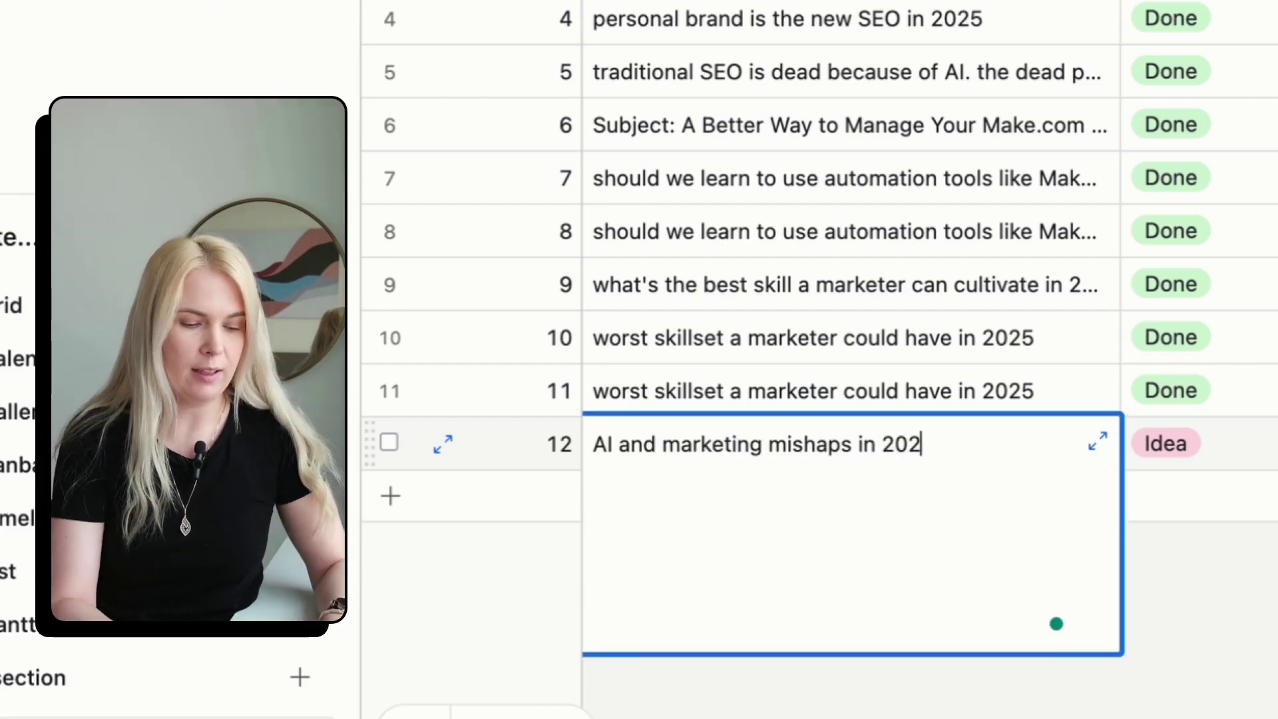
type("4")
left_click(1168, 444)
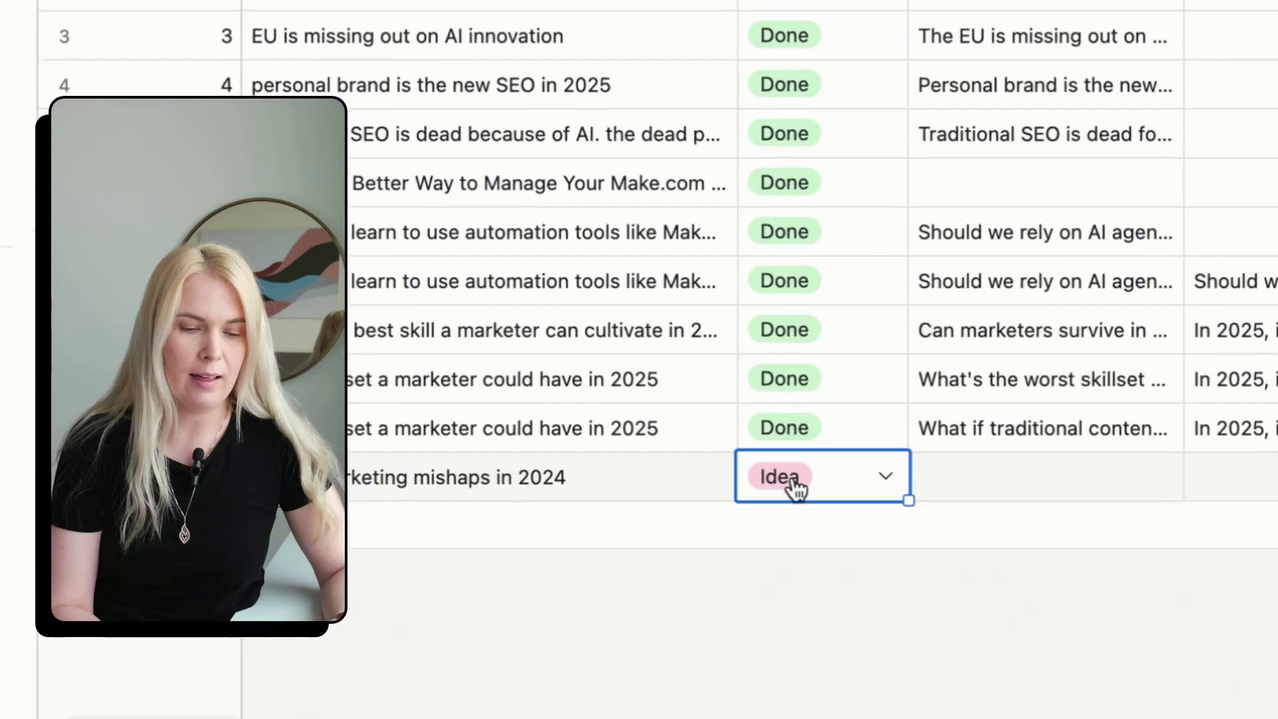
left_click(848, 491)
left_click(916, 326)
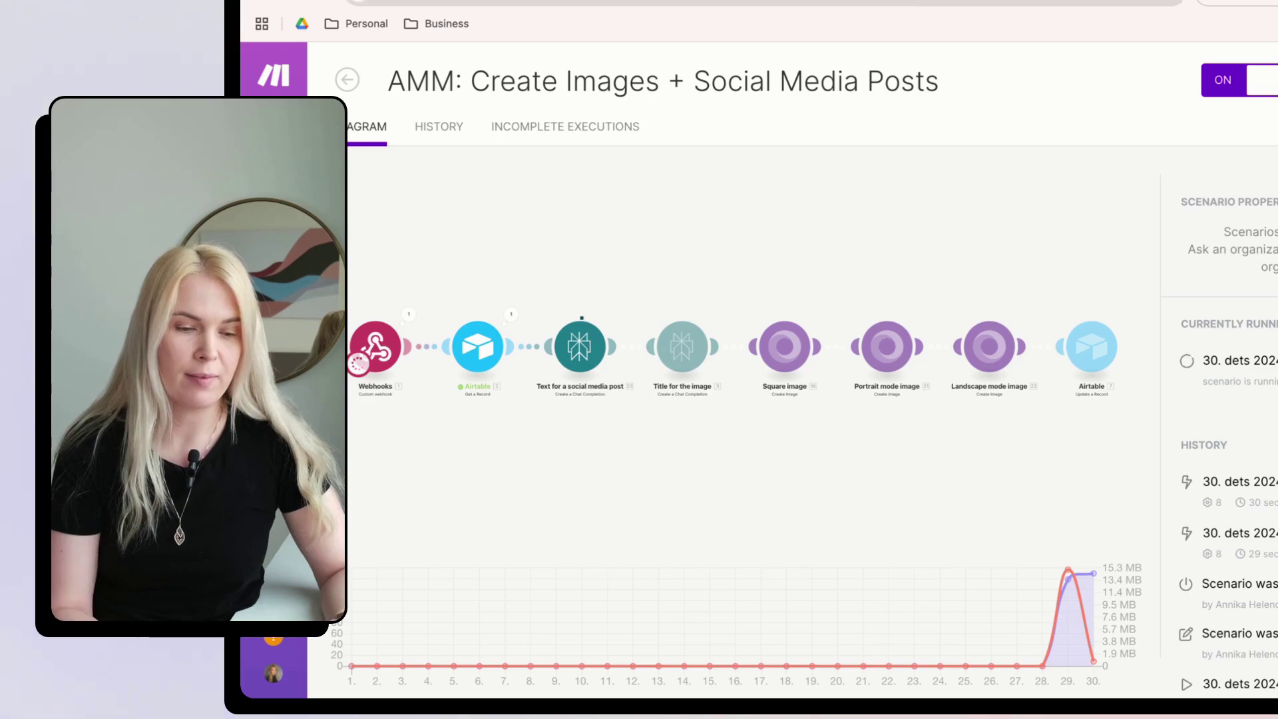
left_click(861, 0)
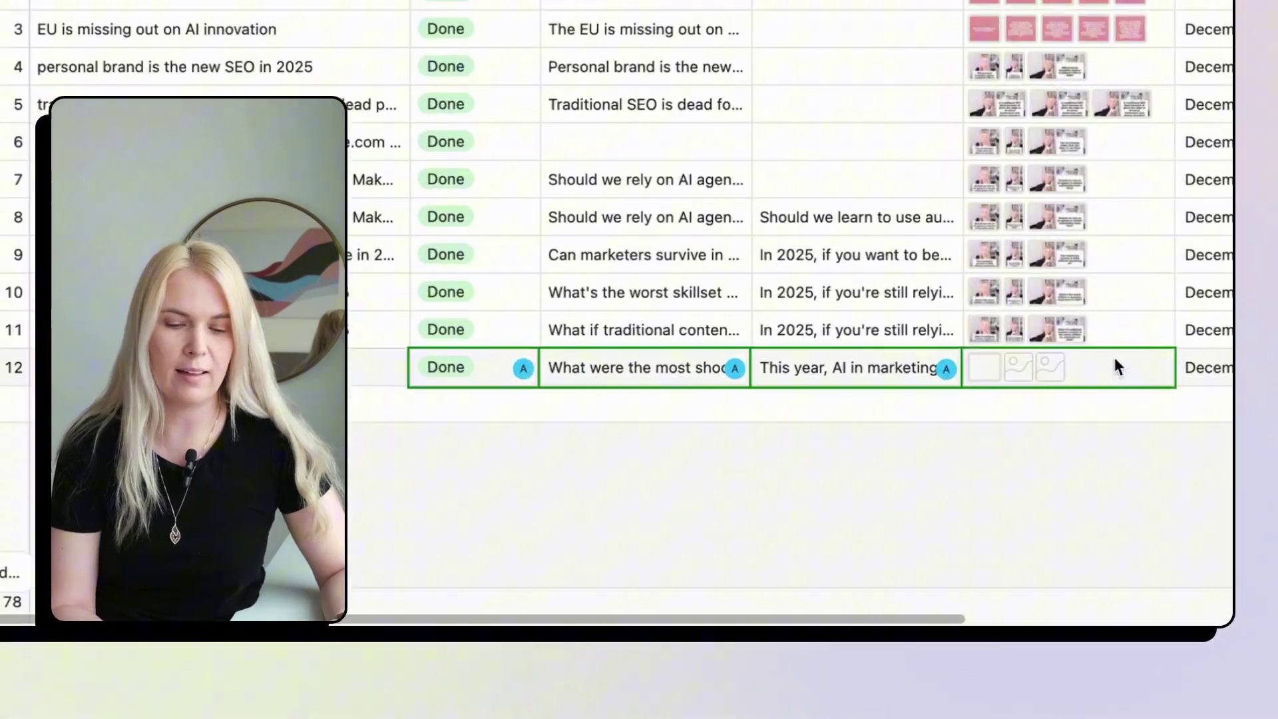
Review row 12's enlarged generated images and its full AI Text.
left_click(1231, 533)
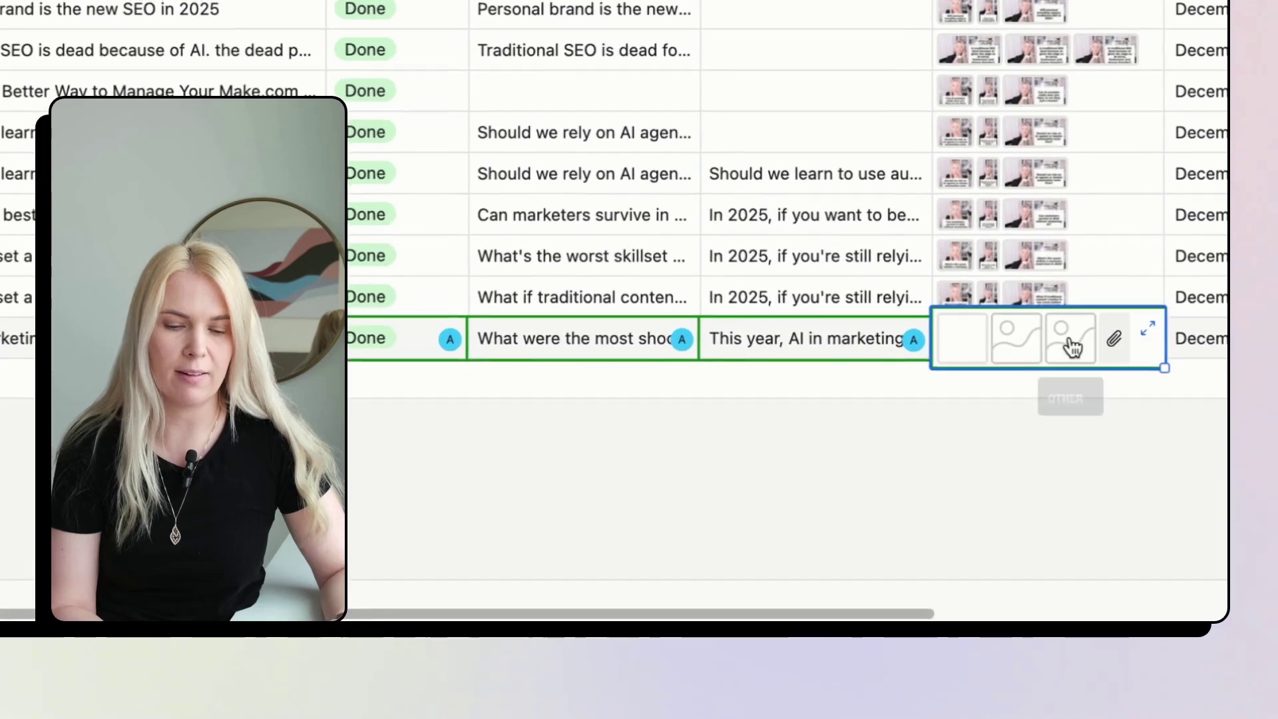
left_click(1150, 329)
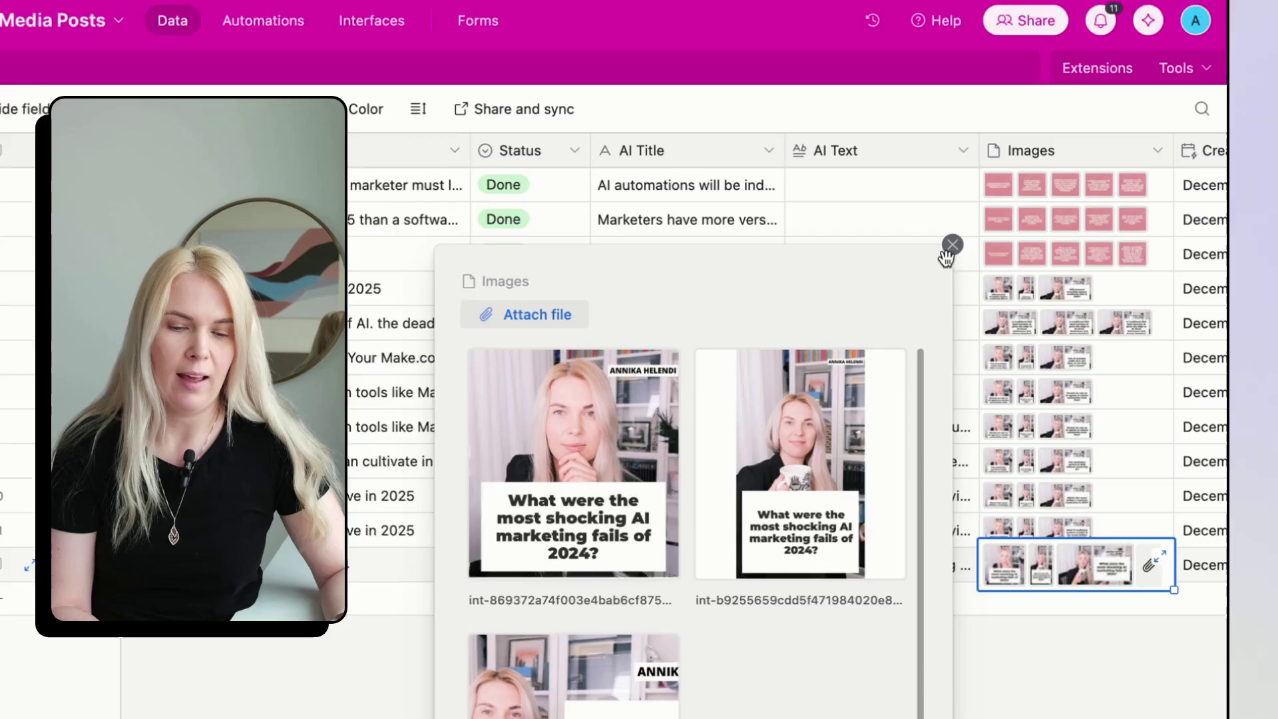
left_click(898, 145)
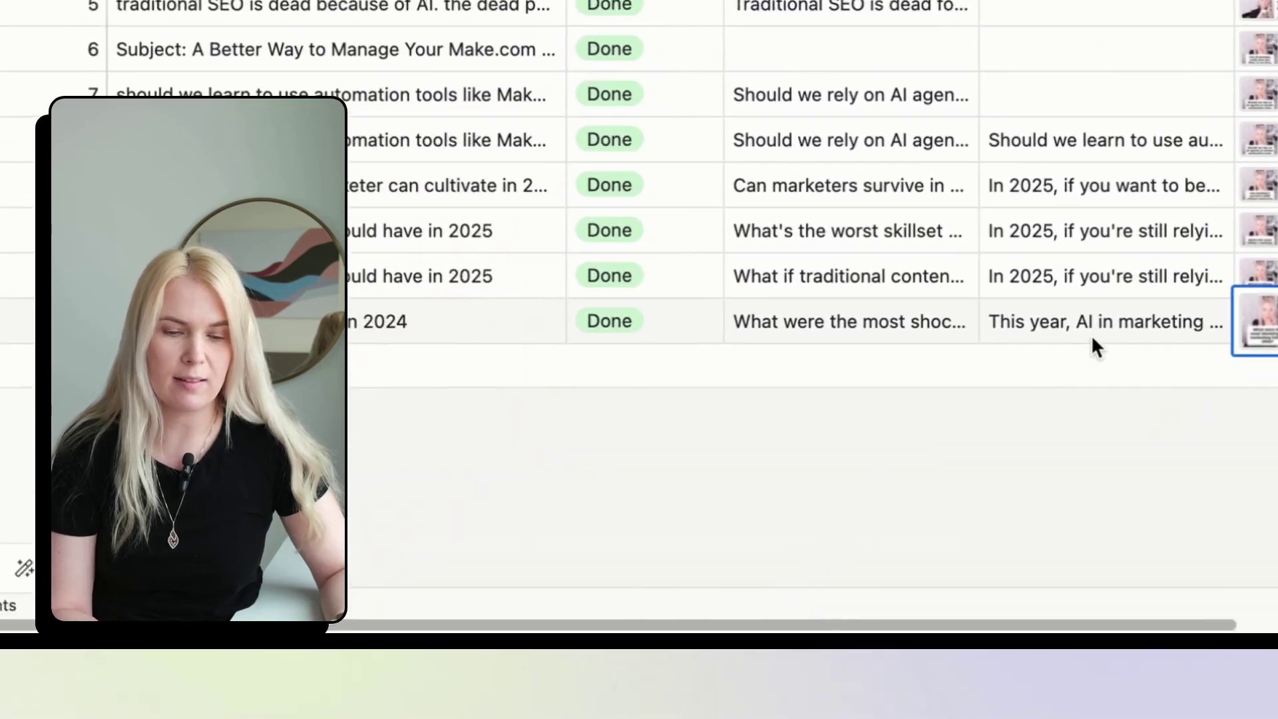
left_click(774, 611)
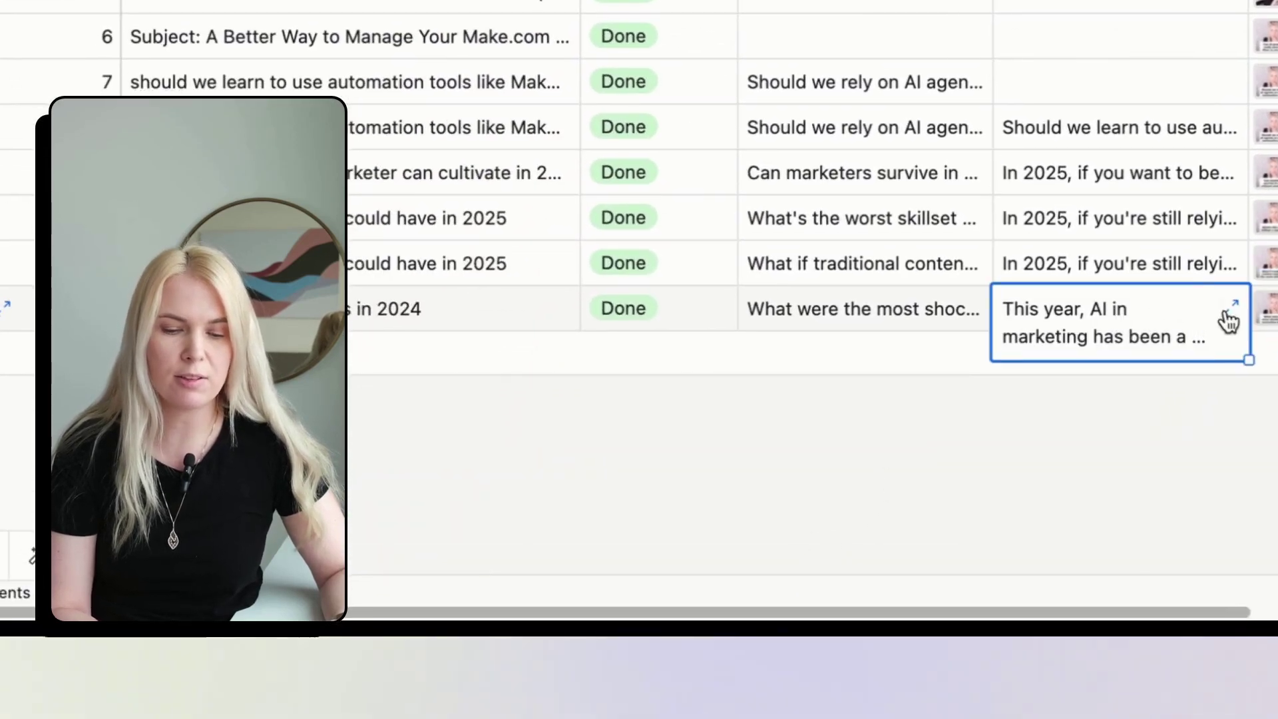
left_click(1233, 307)
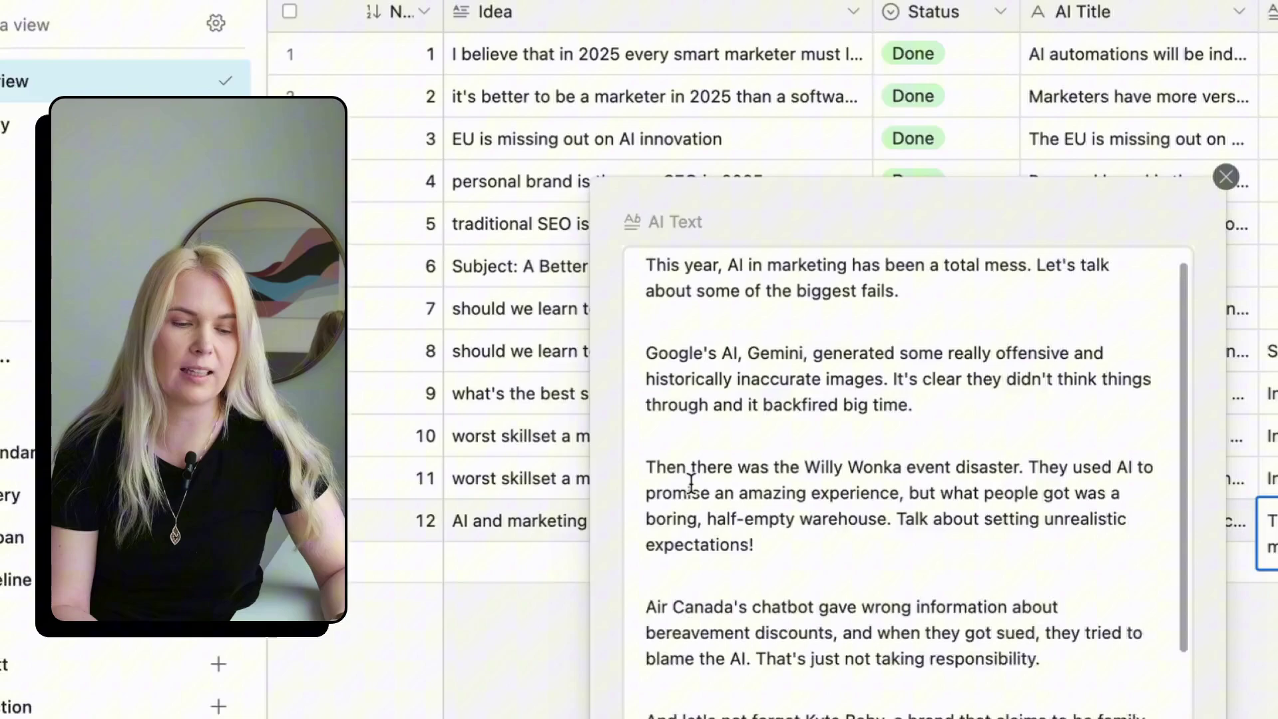
scroll(732, 504, "down", 5)
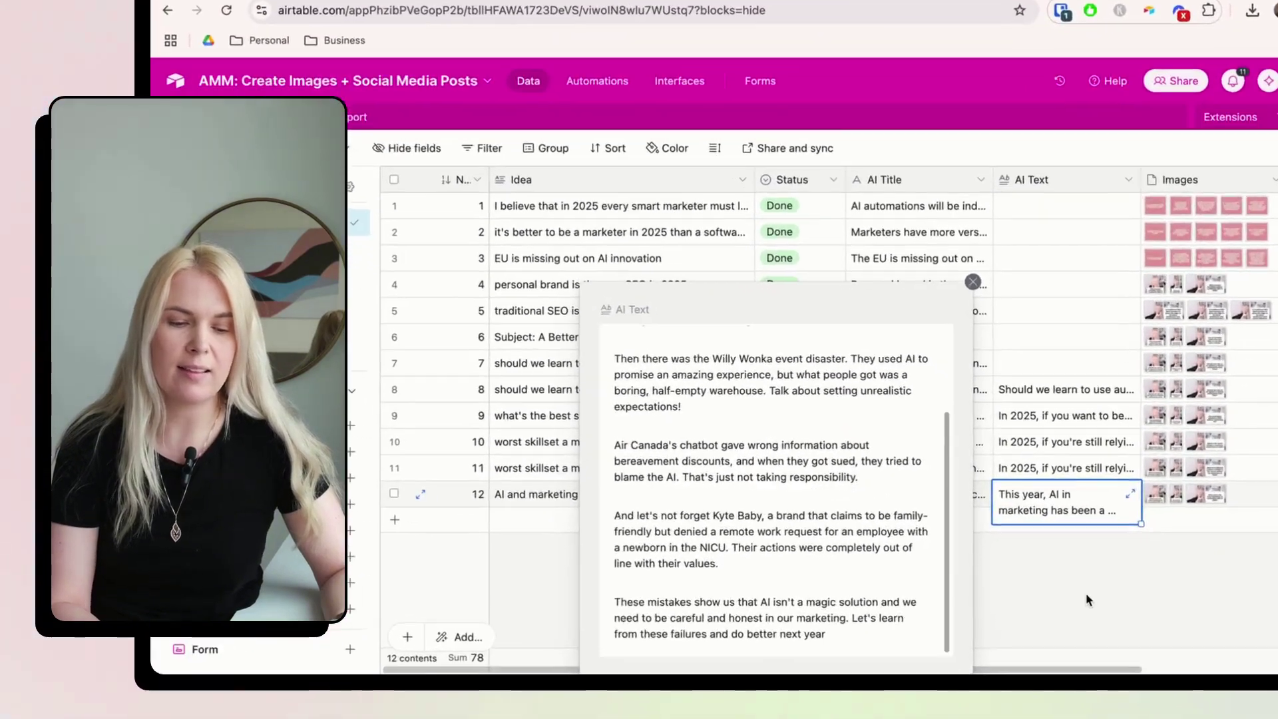
key("Escape")
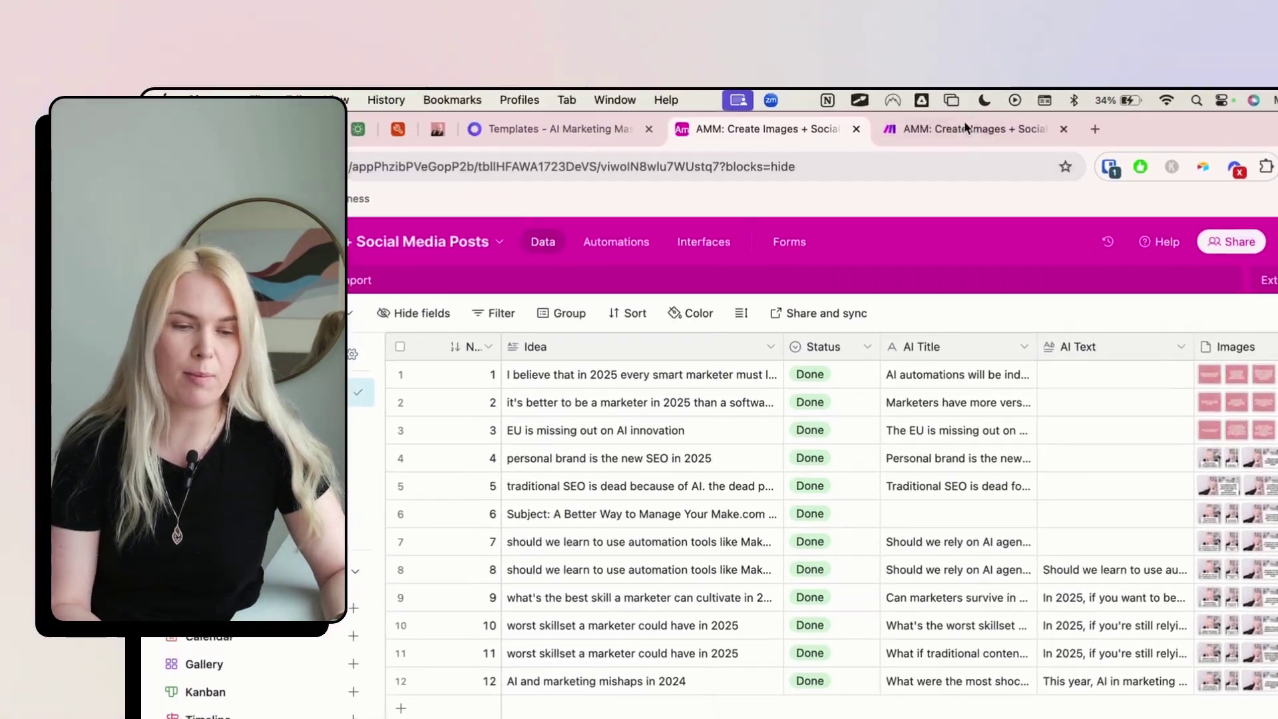
Compare row 12's AI Text with the AI Marketing Masters post and the Make scenario.
left_click(966, 129)
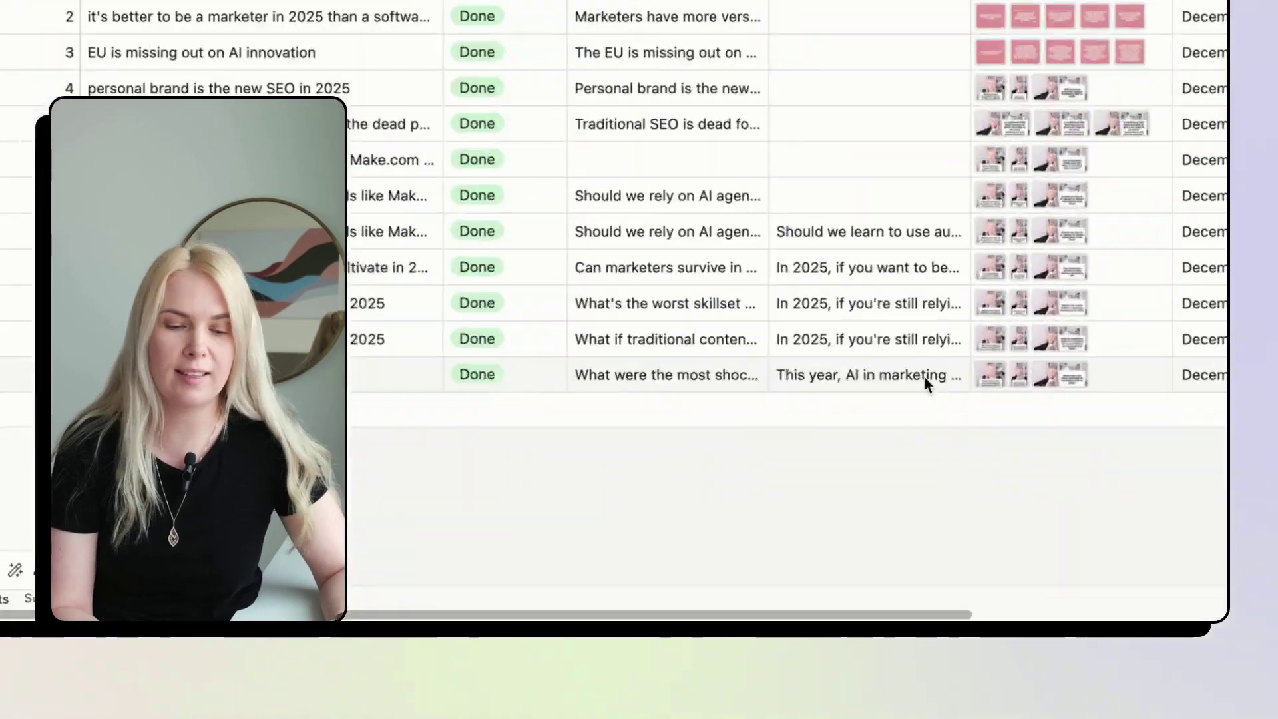
left_click(875, 299)
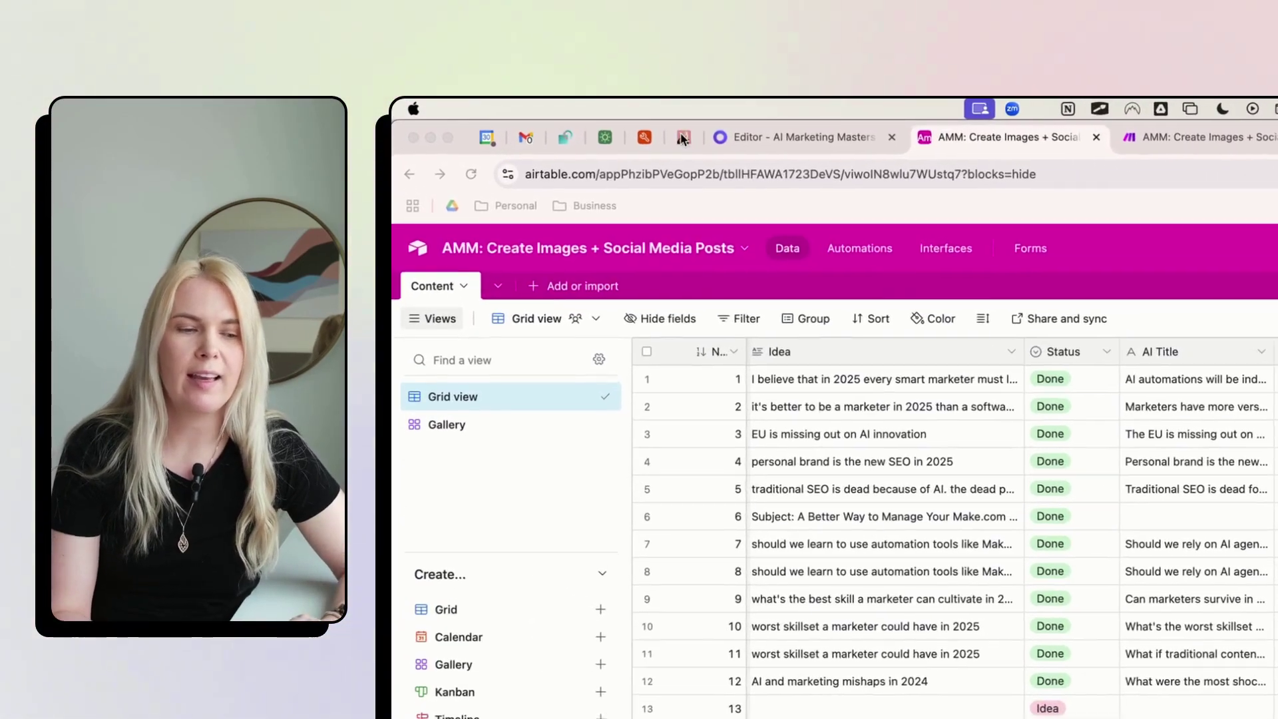
left_click(589, 124)
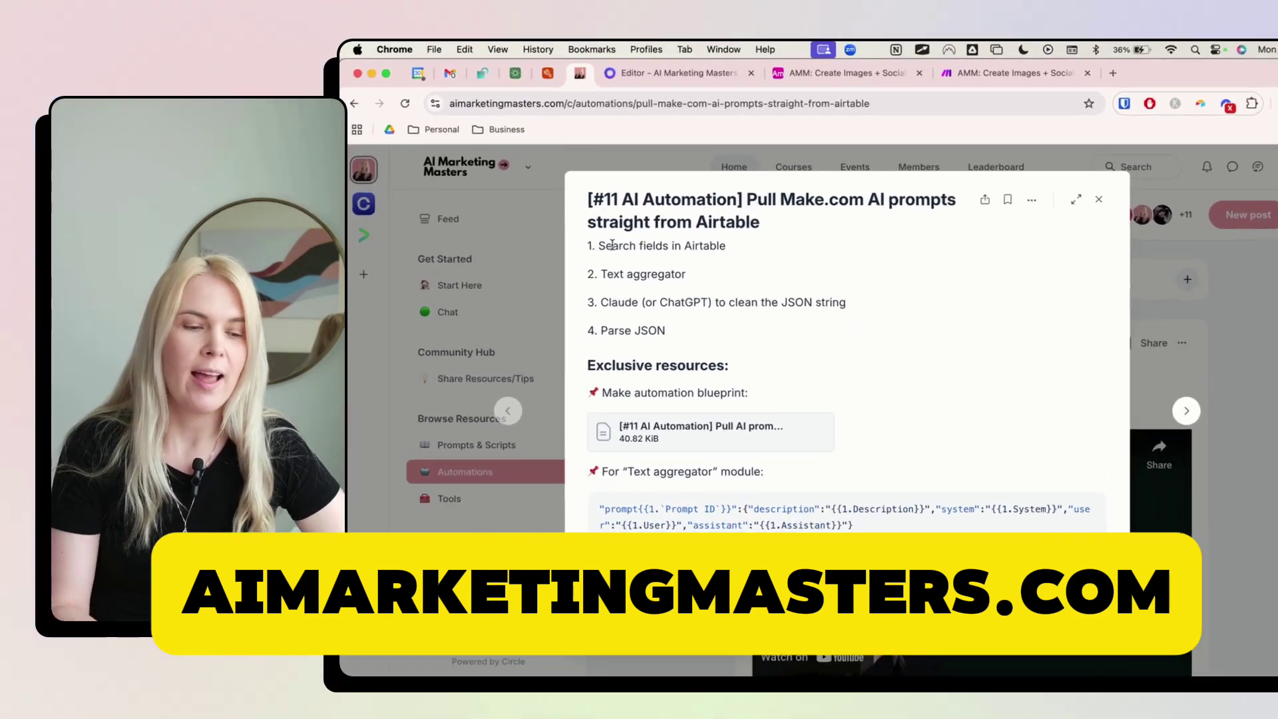
scroll(631, 405, "down", 2)
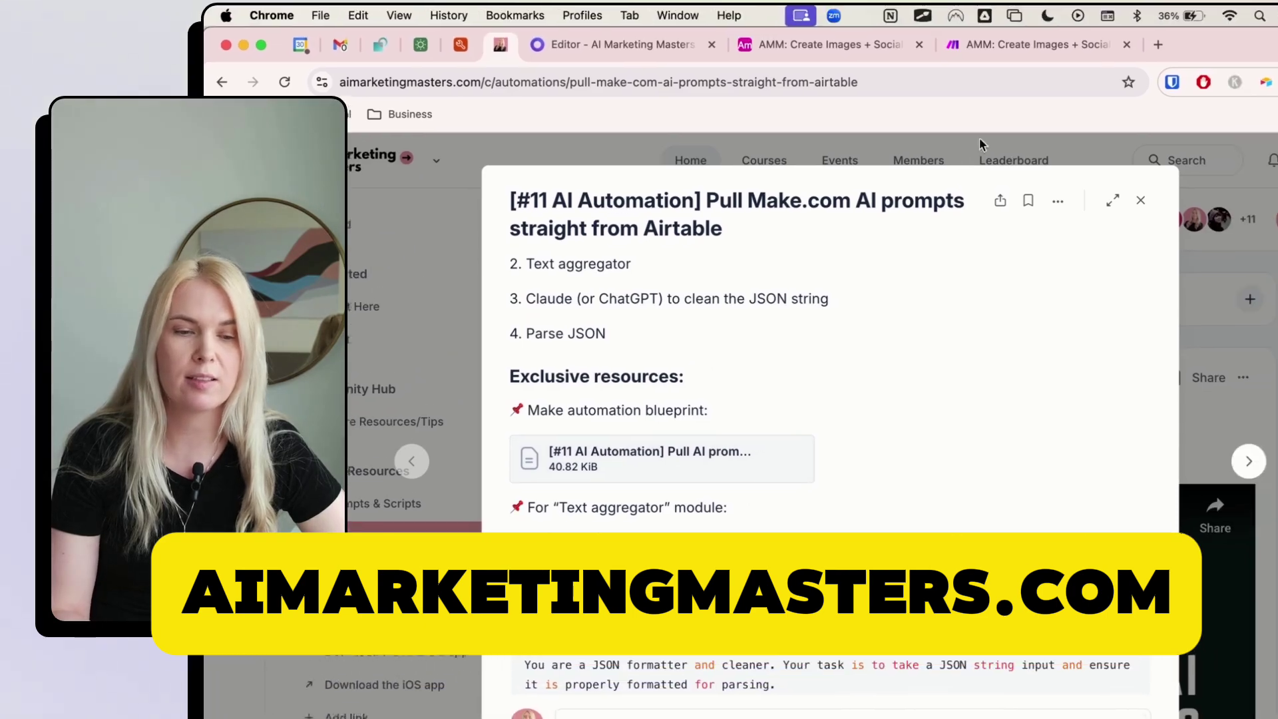
left_click(1091, 5)
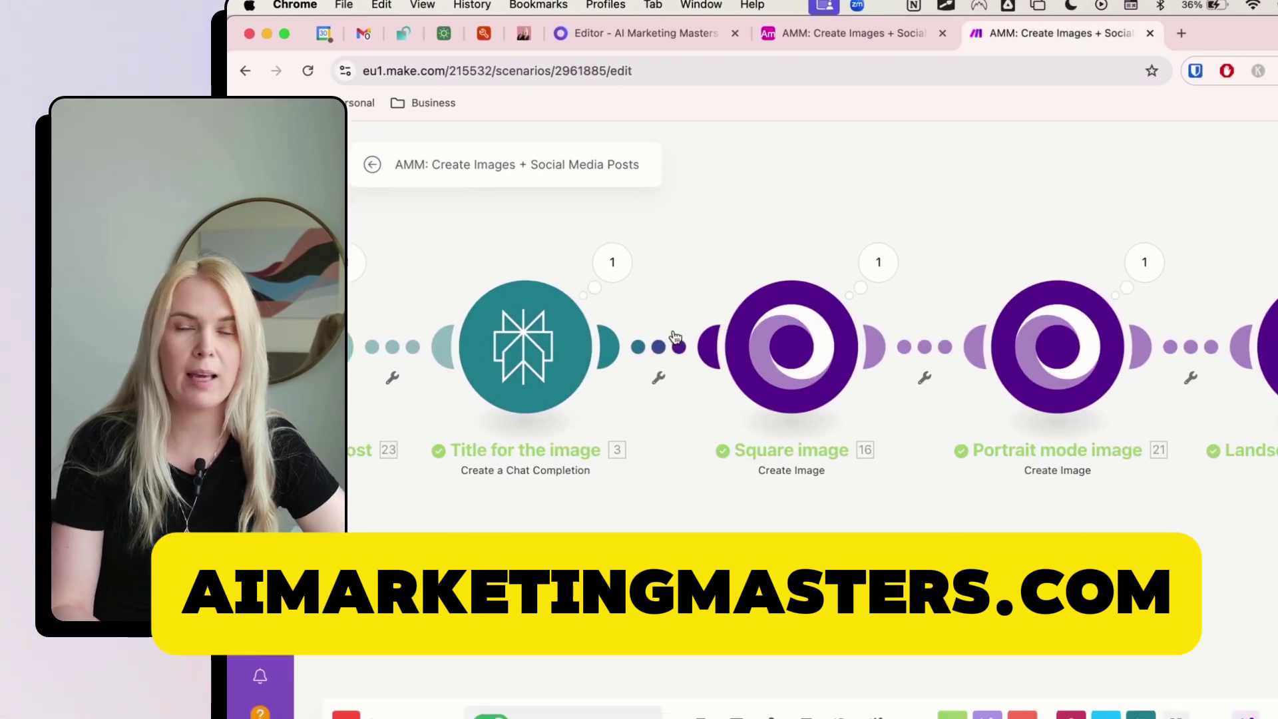
Preview Make's Import blueprint dialog without importing, then view the AI Marketing Masters post.
mouse_move(240, 399)
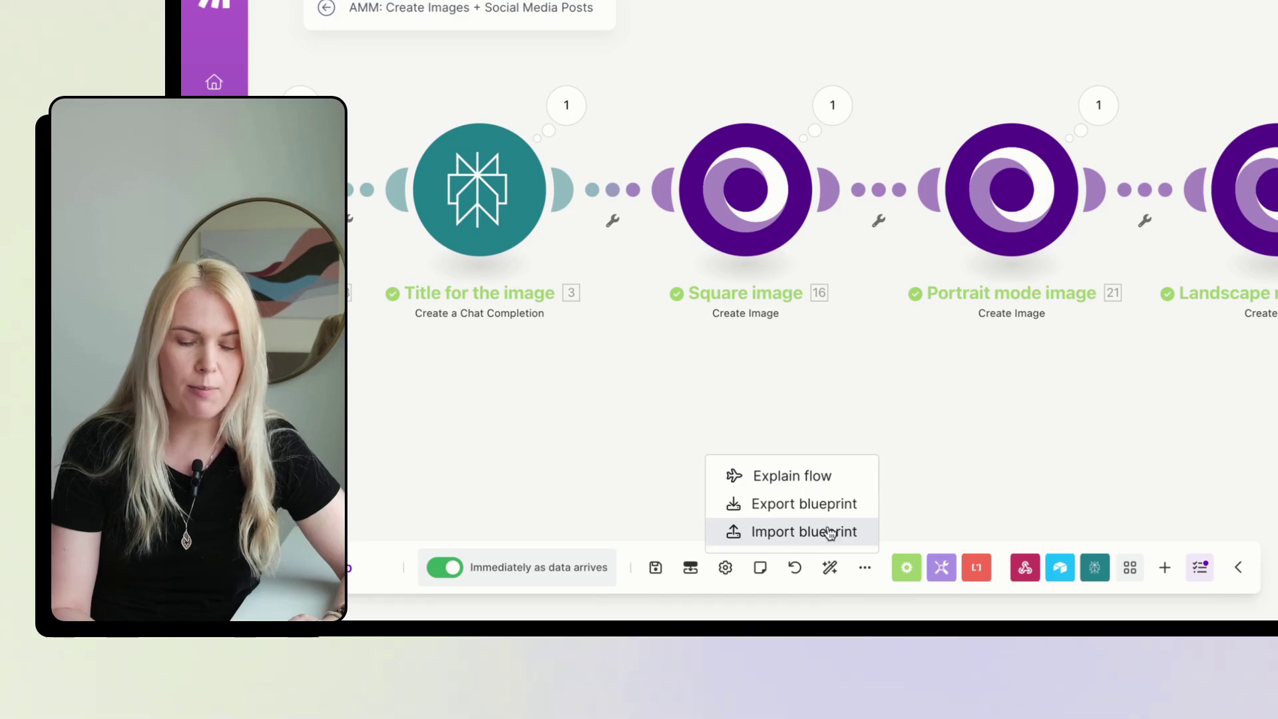
left_click(829, 533)
left_click(975, 220)
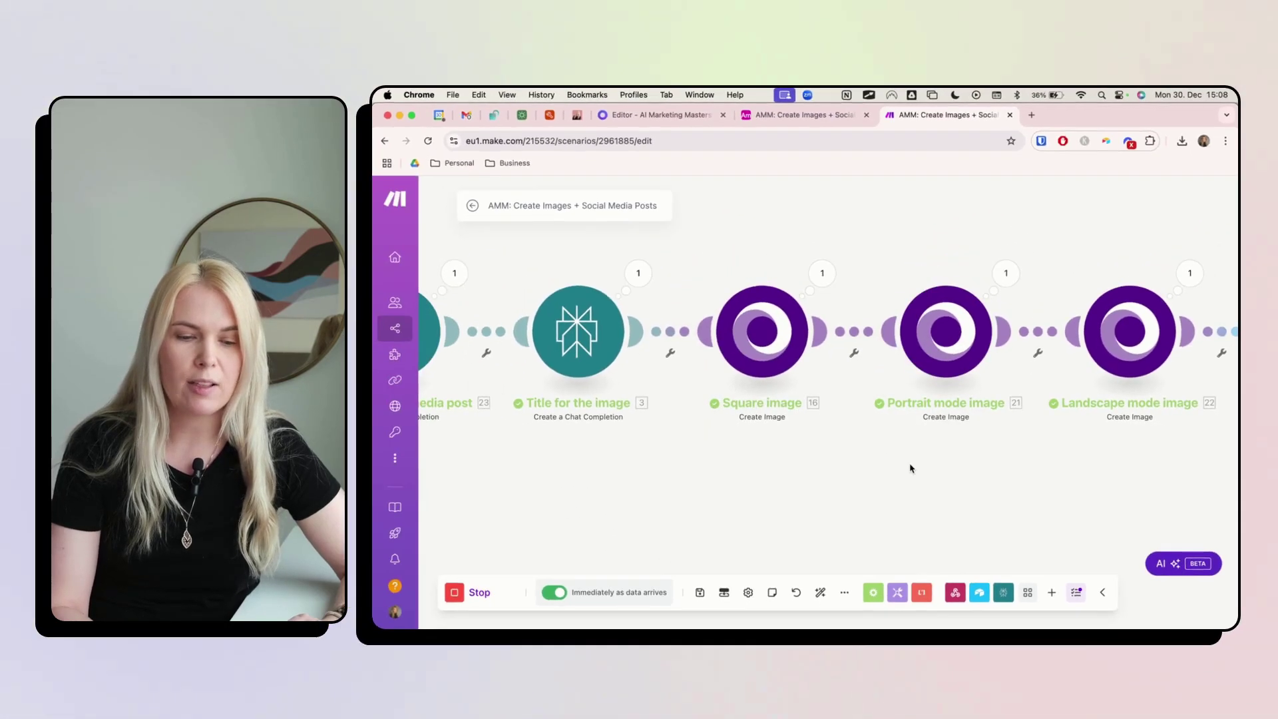
scroll(911, 467, "down", 2)
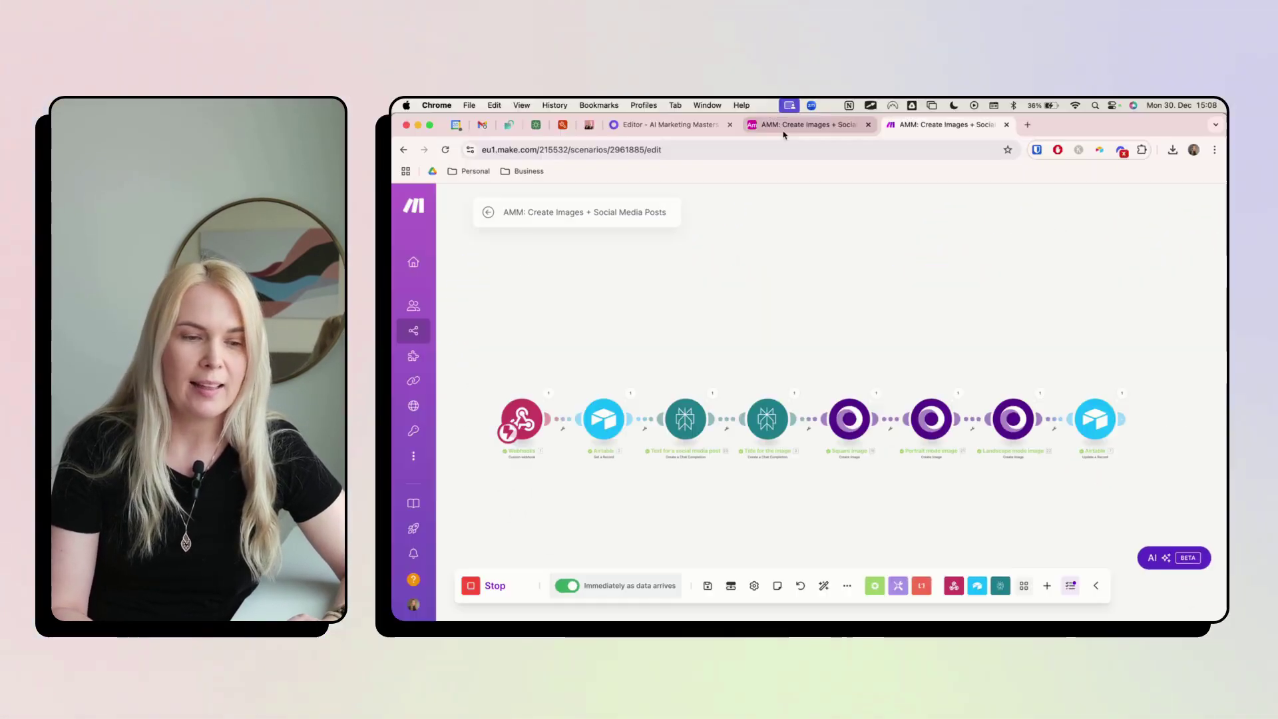
left_click(784, 127)
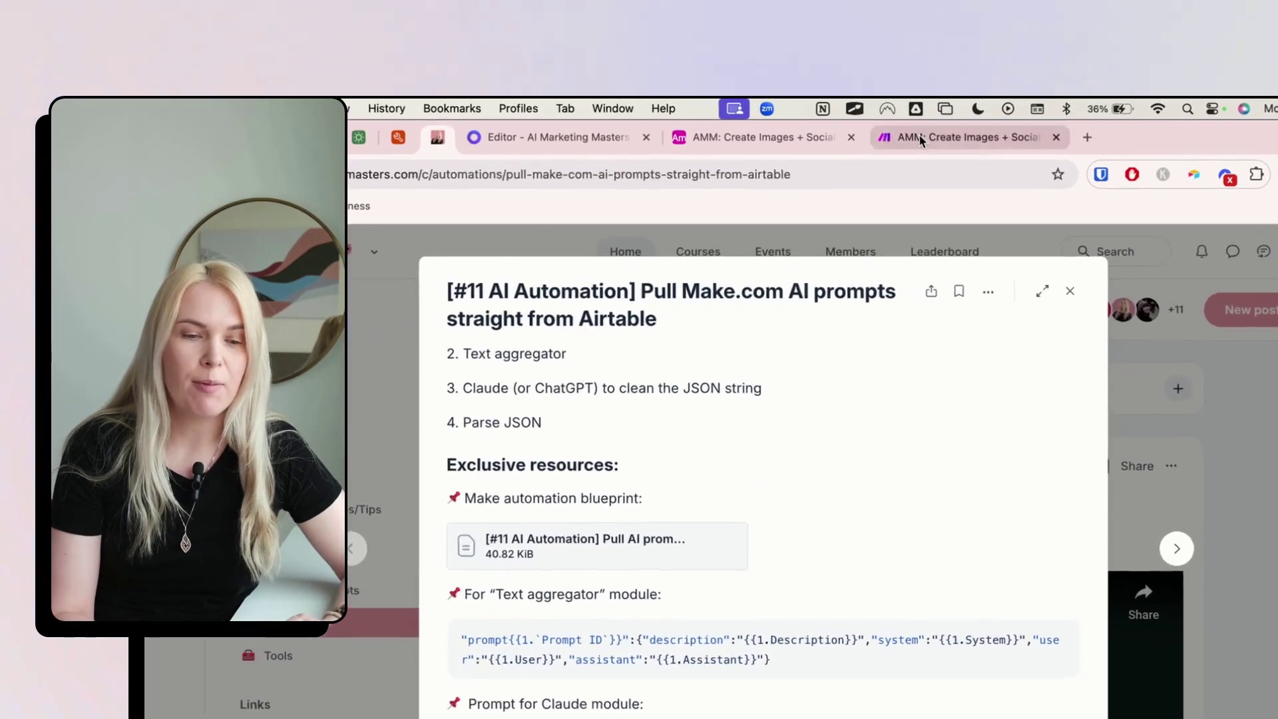
Zoom the Make canvas to show every module from webhook to Airtable update.
left_click(915, 127)
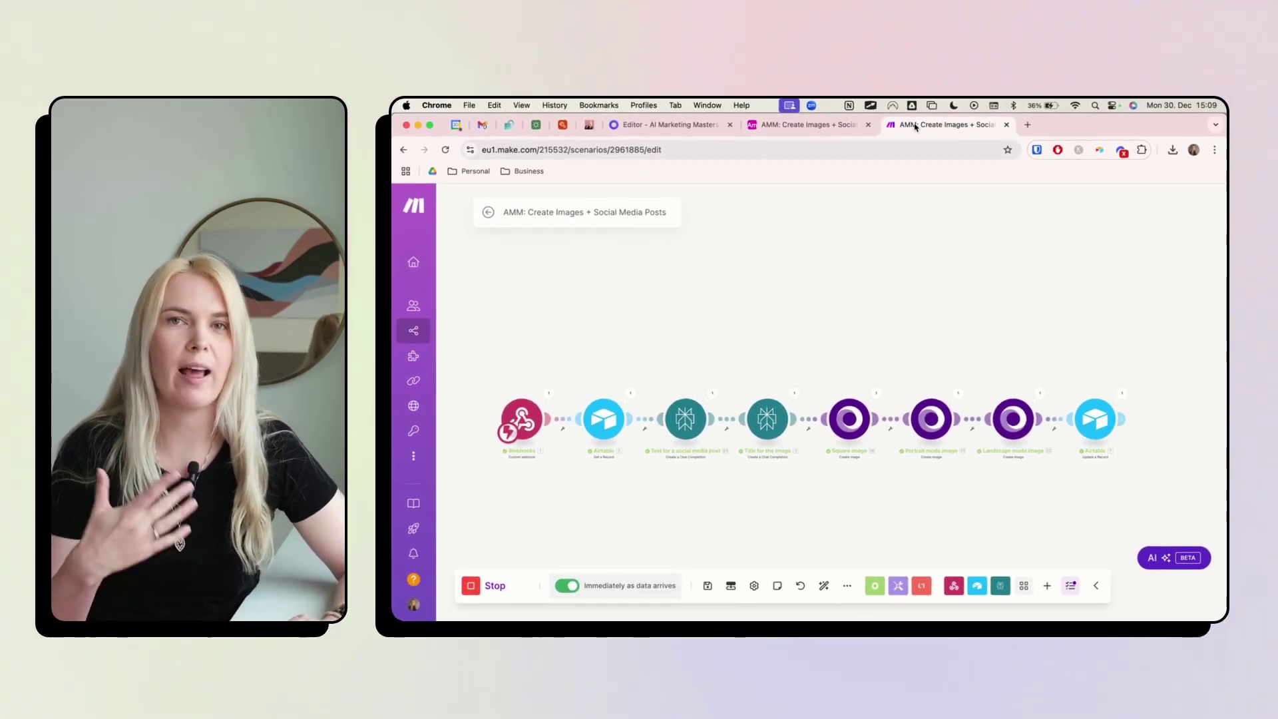
scroll(629, 303, "down", 3)
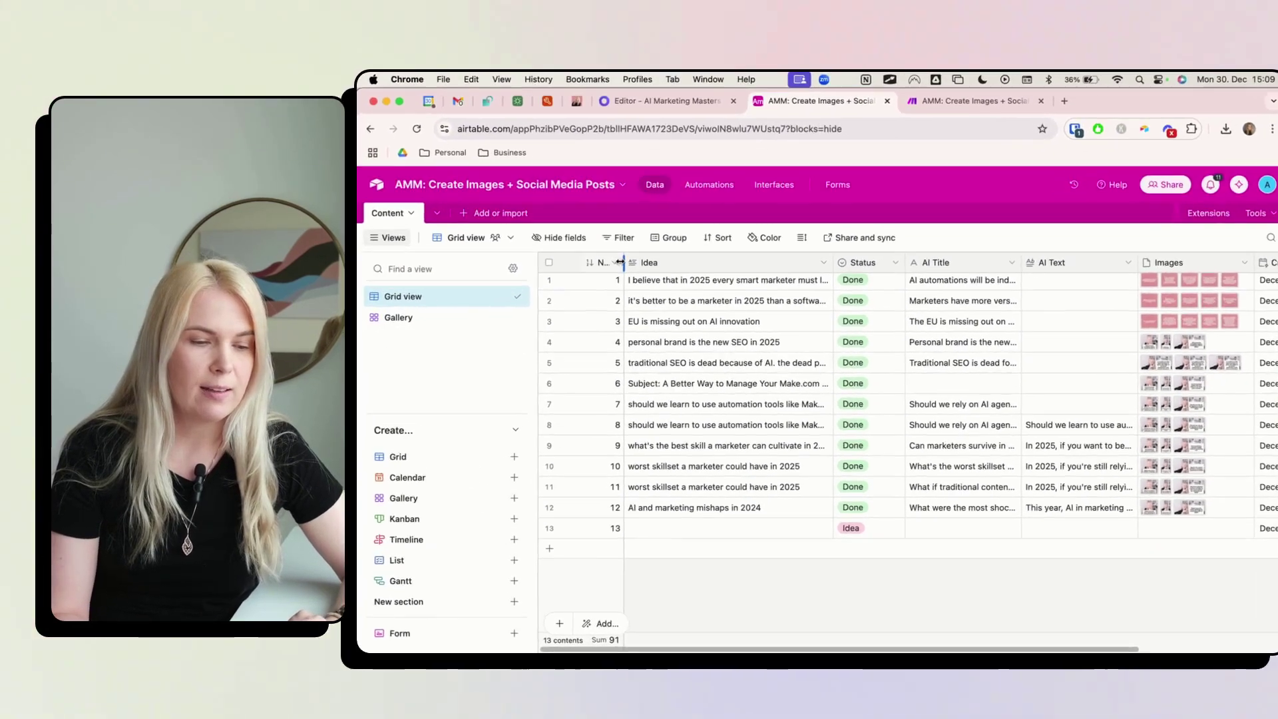
Rename the Name field to 'ID' and narrow its column.
left_click_drag(598, 239, 627, 239)
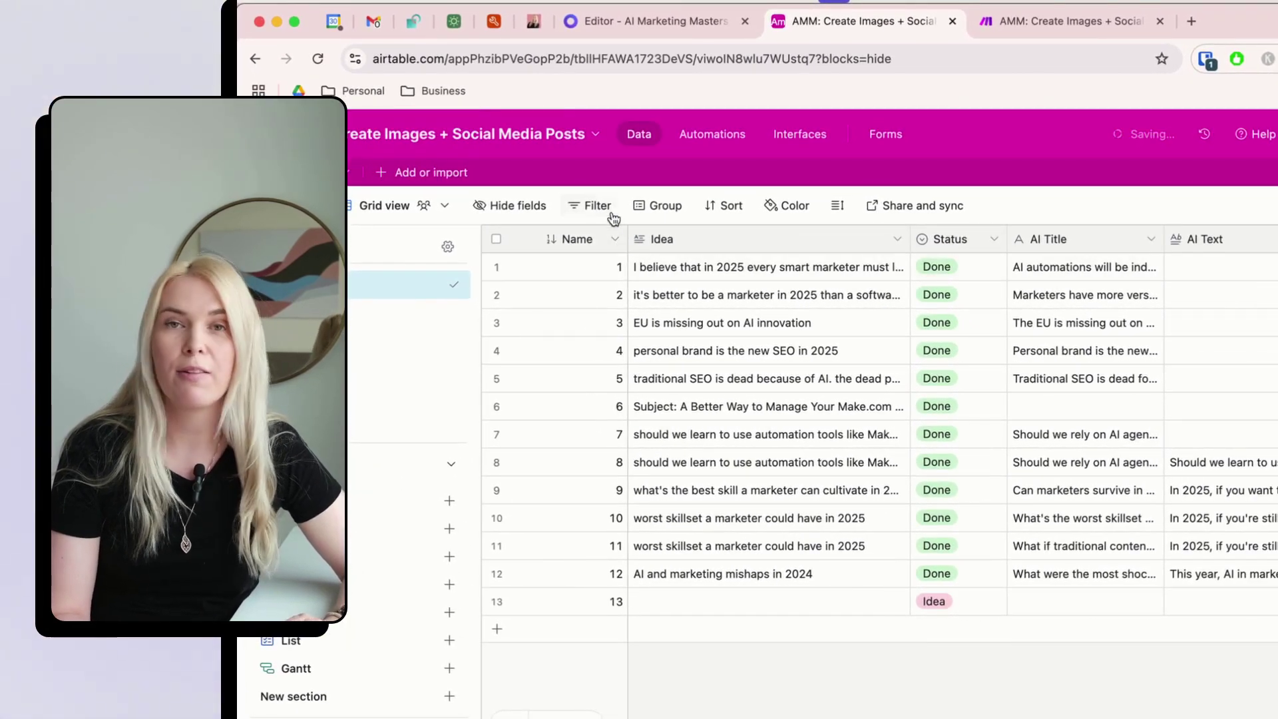
left_click(613, 241)
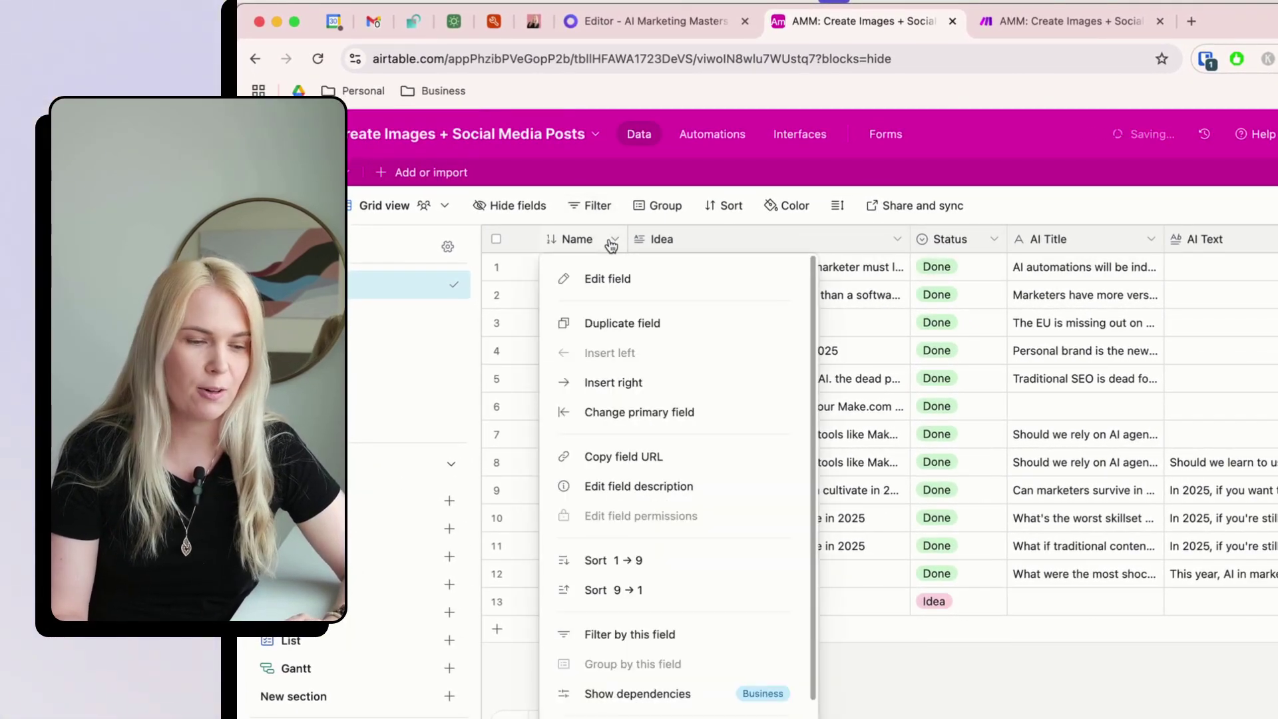
left_click(607, 279)
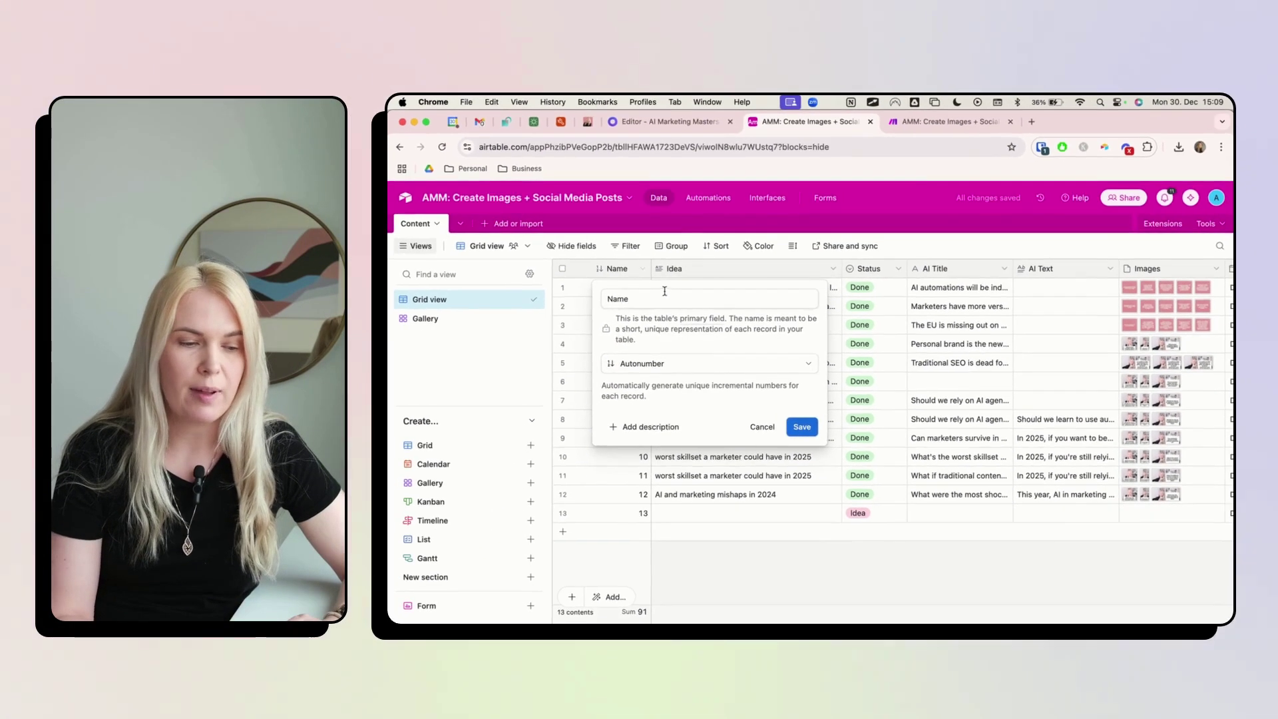
double_click(630, 285)
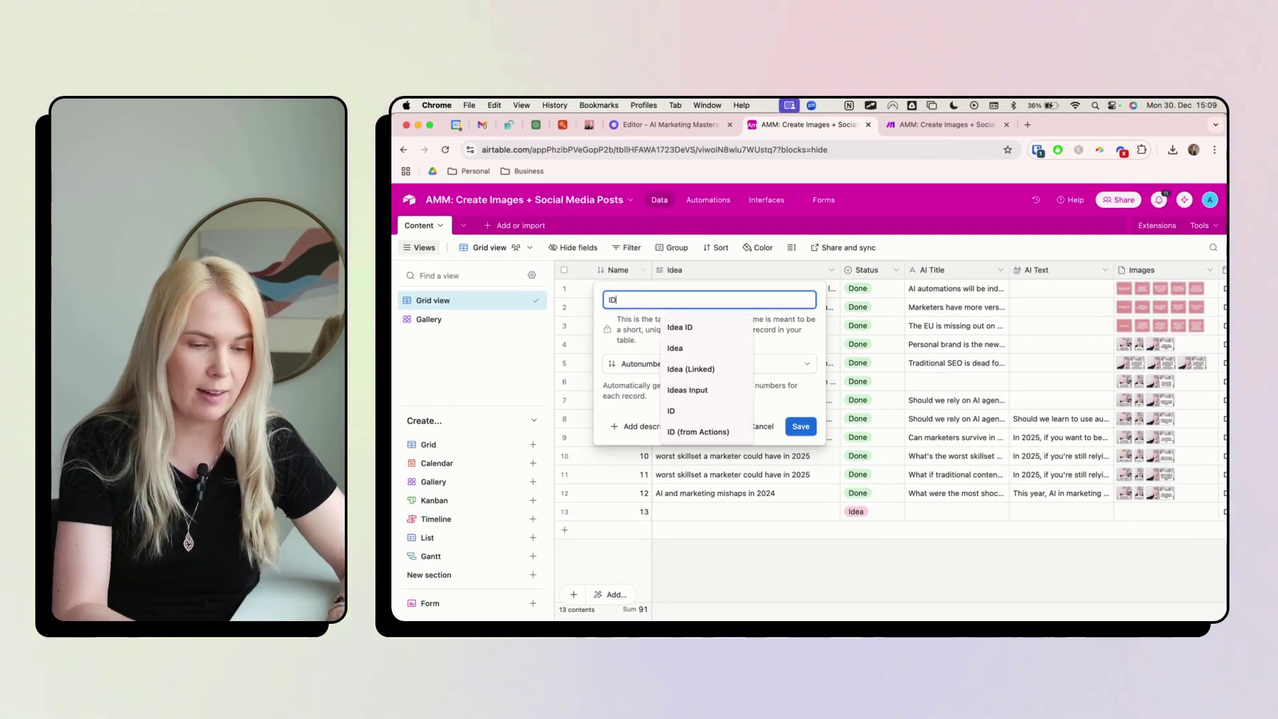
type("ID")
key("Return")
left_click(645, 270)
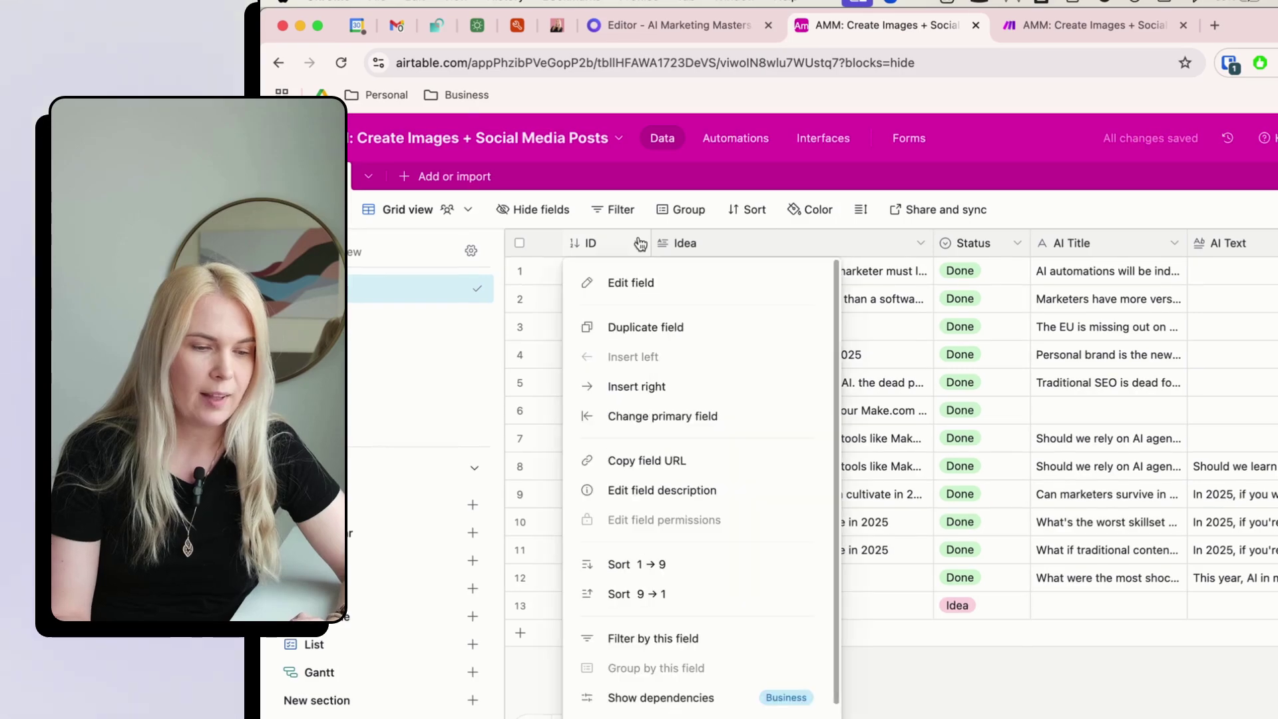
left_click_drag(647, 242, 617, 243)
Check the Idea field settings unchanged and show record 13's status choices.
left_click(888, 243)
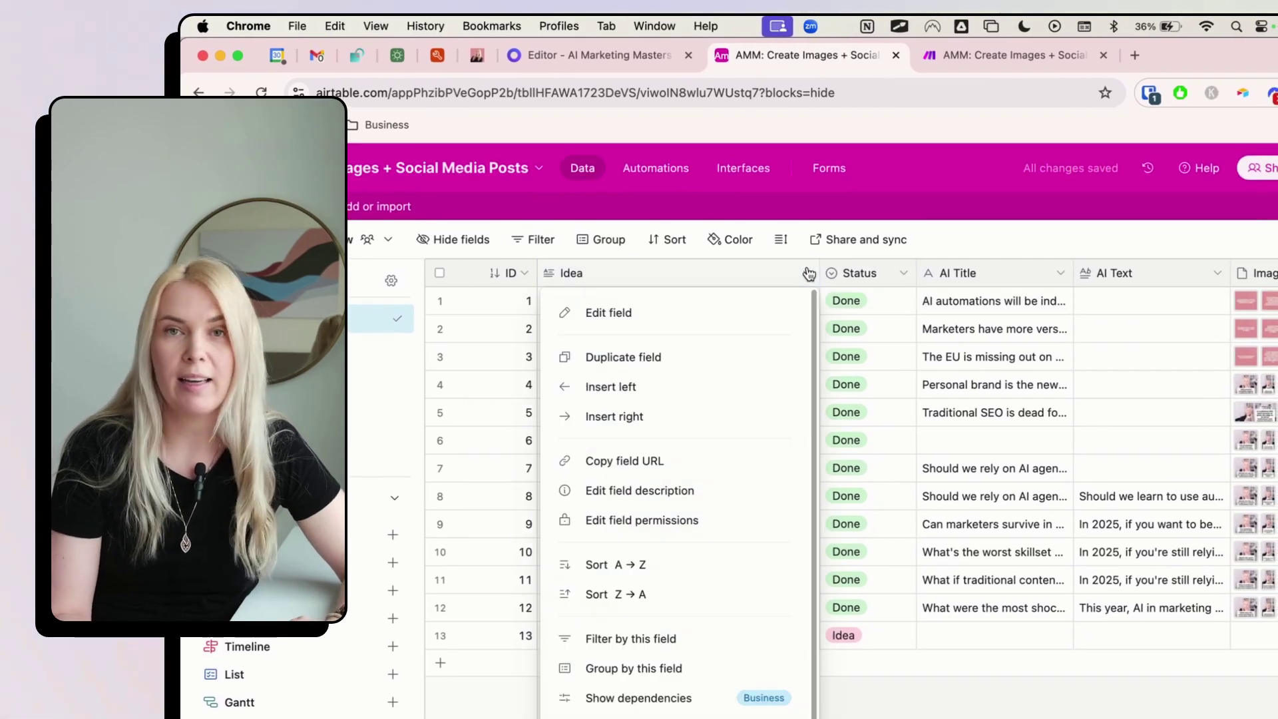
left_click(679, 312)
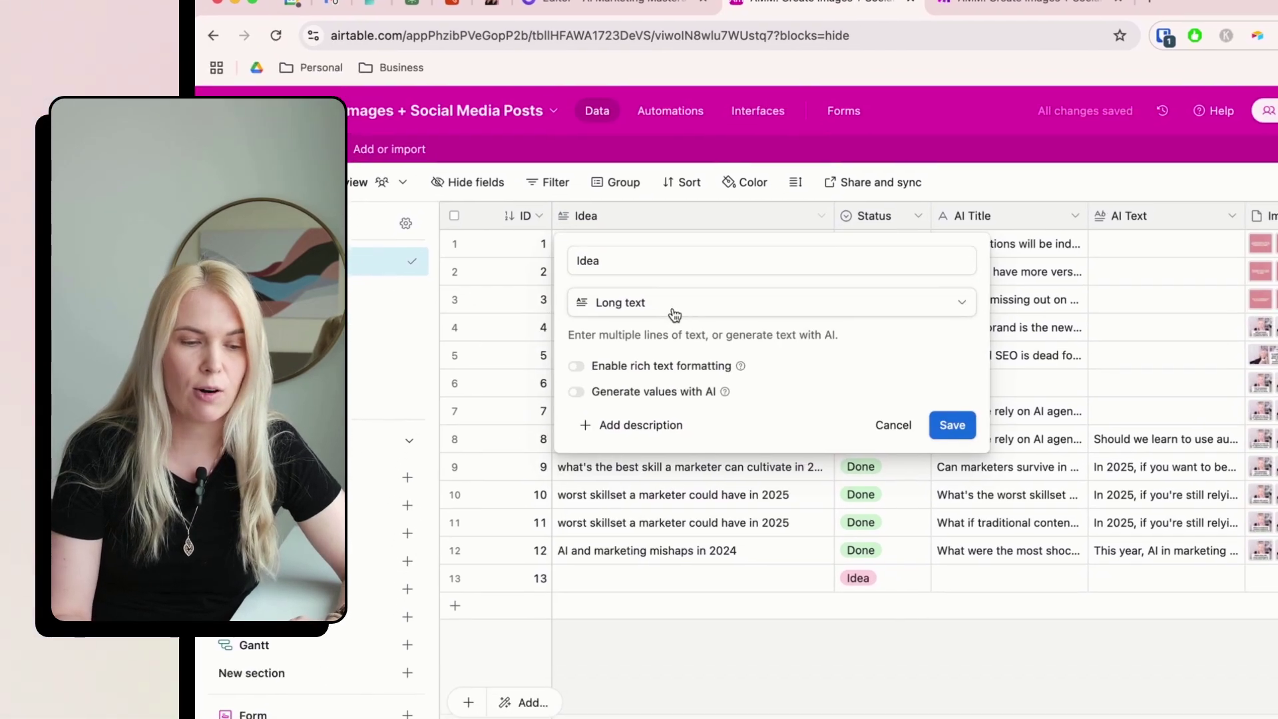
key("Escape")
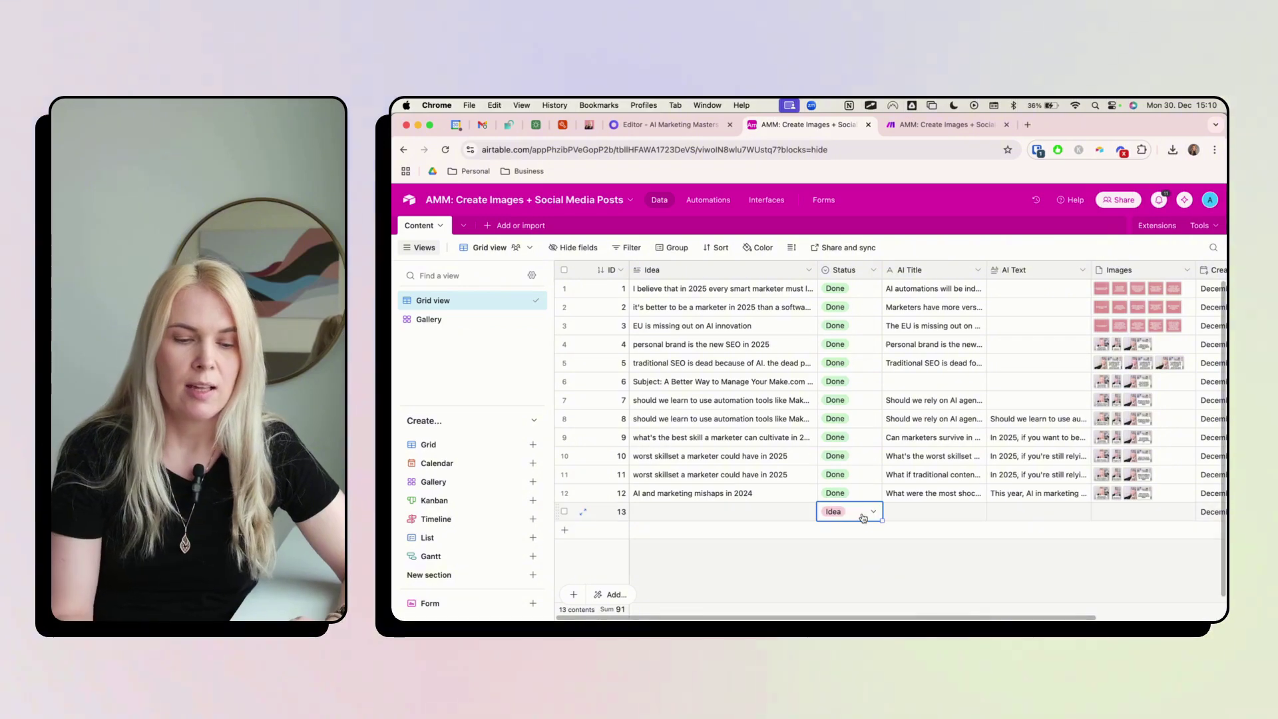
left_click(860, 516)
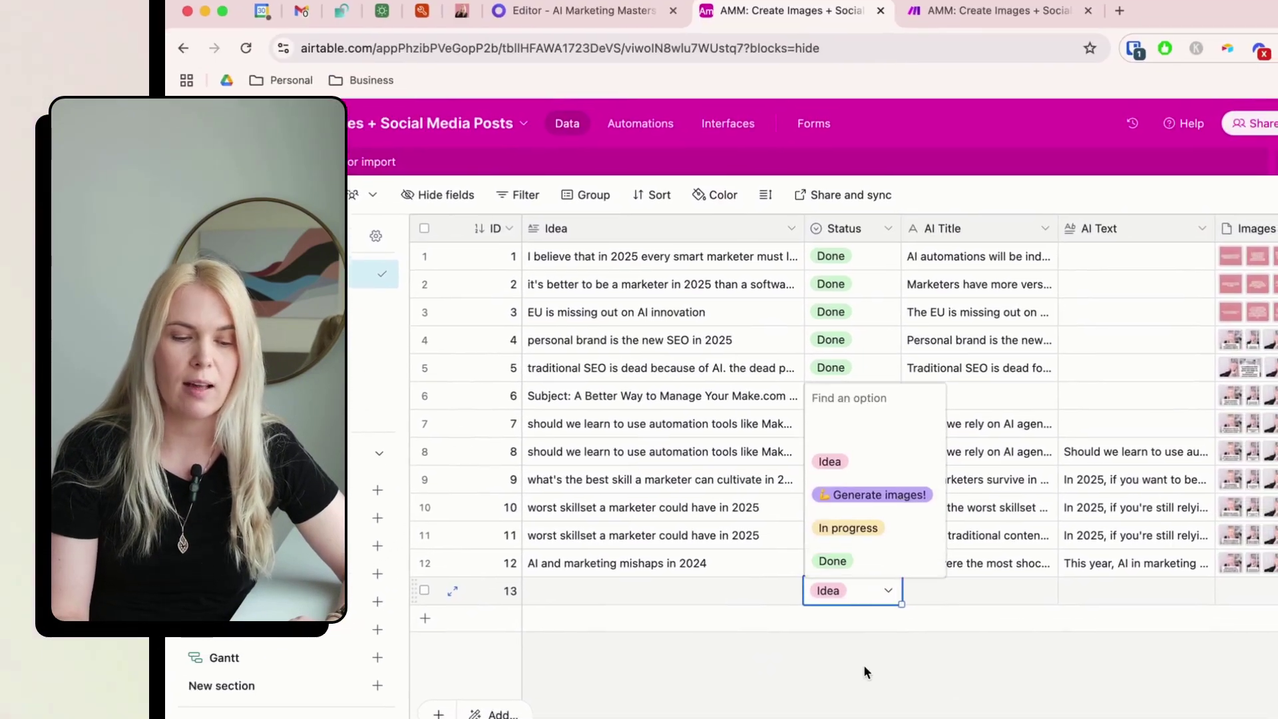
Confirm the Status options Idea, Generate images!, In progress and Done, with Idea as default.
left_click(926, 100)
left_click(935, 97)
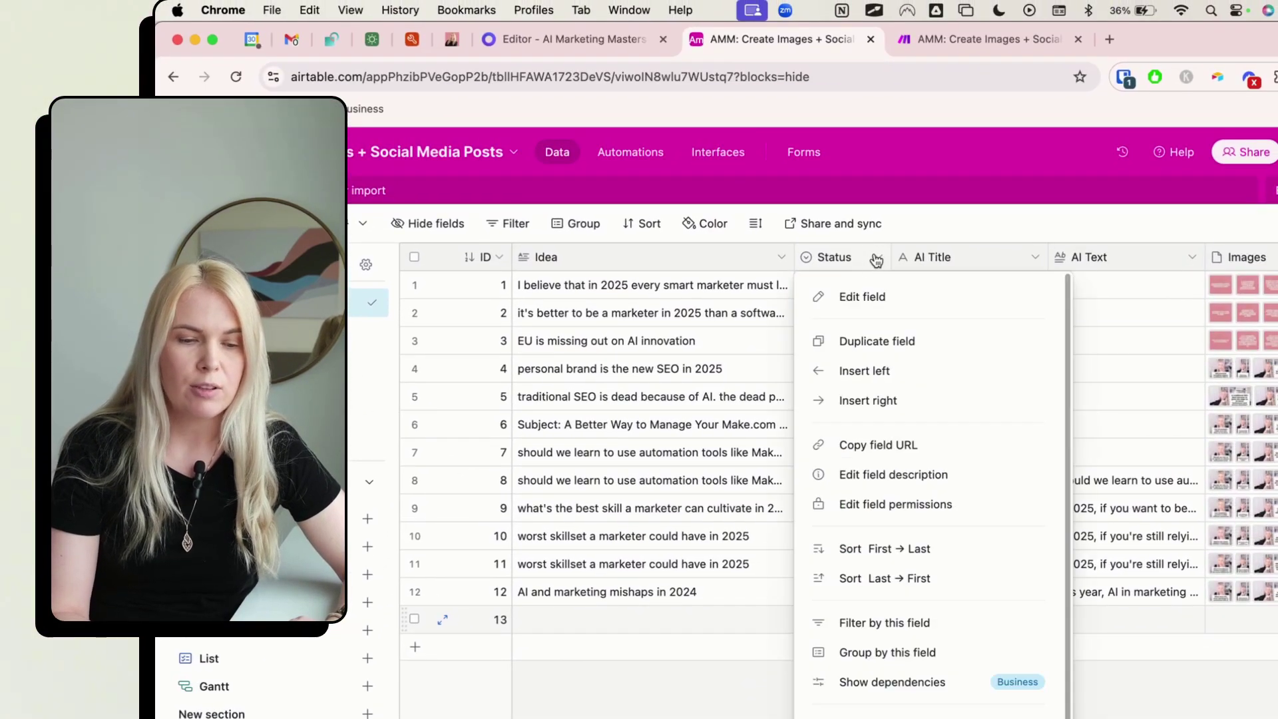
left_click(852, 301)
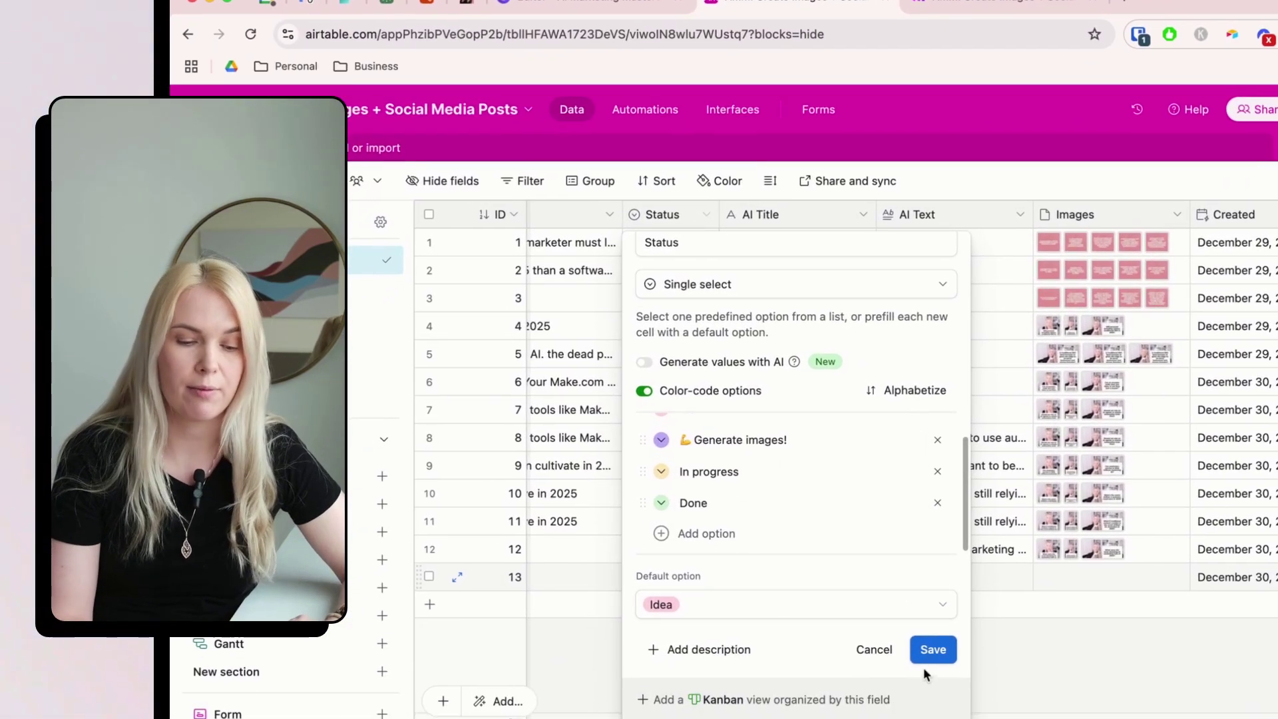
left_click(926, 659)
left_click(864, 215)
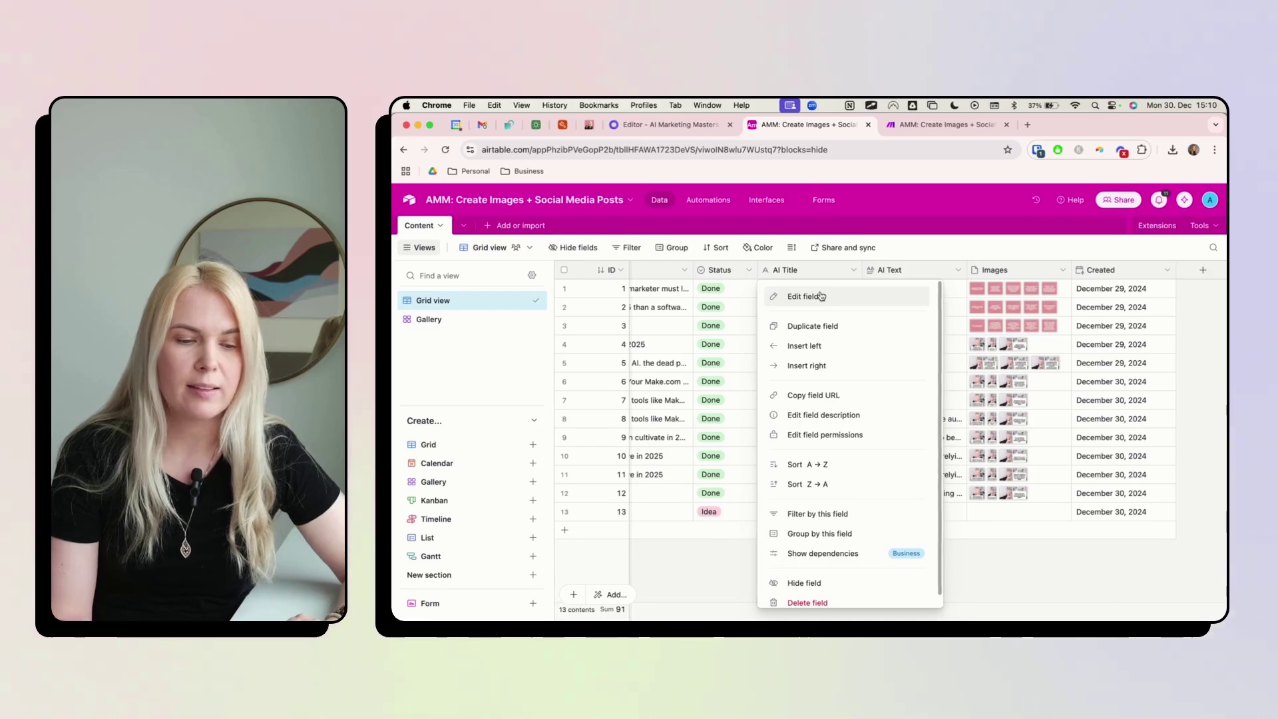
Check AI Title is single line text and AI Text is long text.
left_click(821, 297)
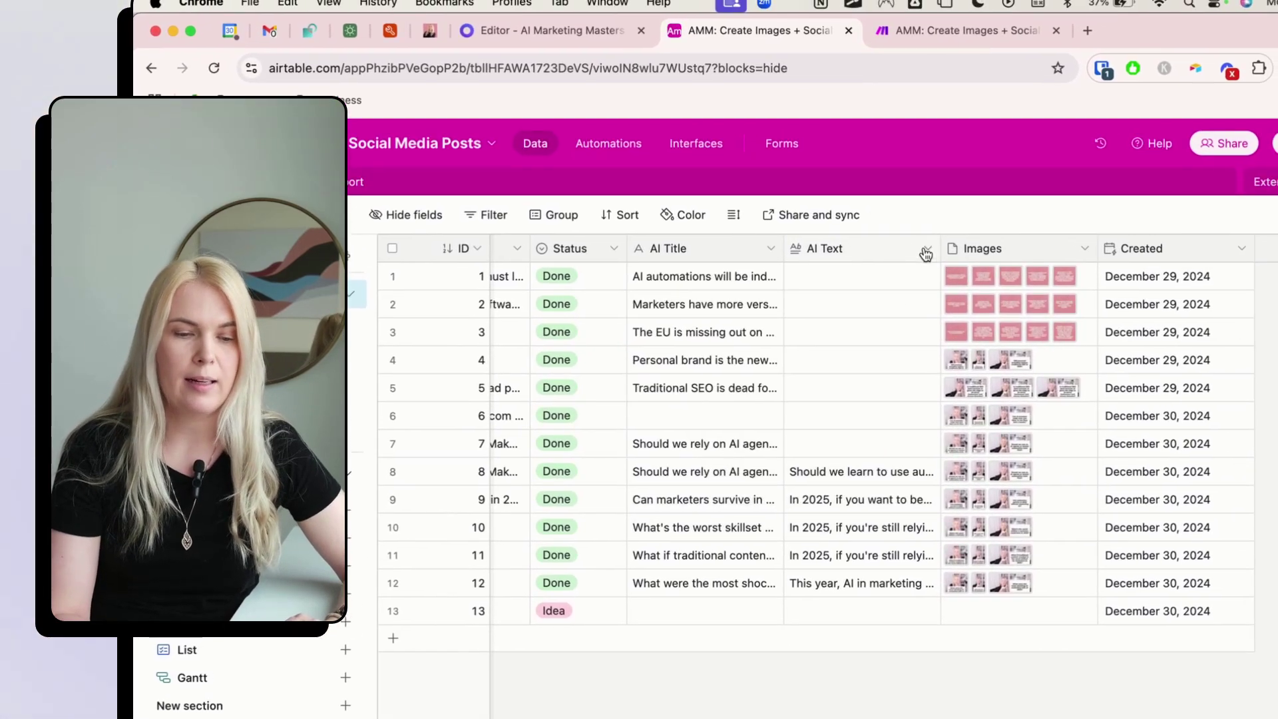
left_click(925, 254)
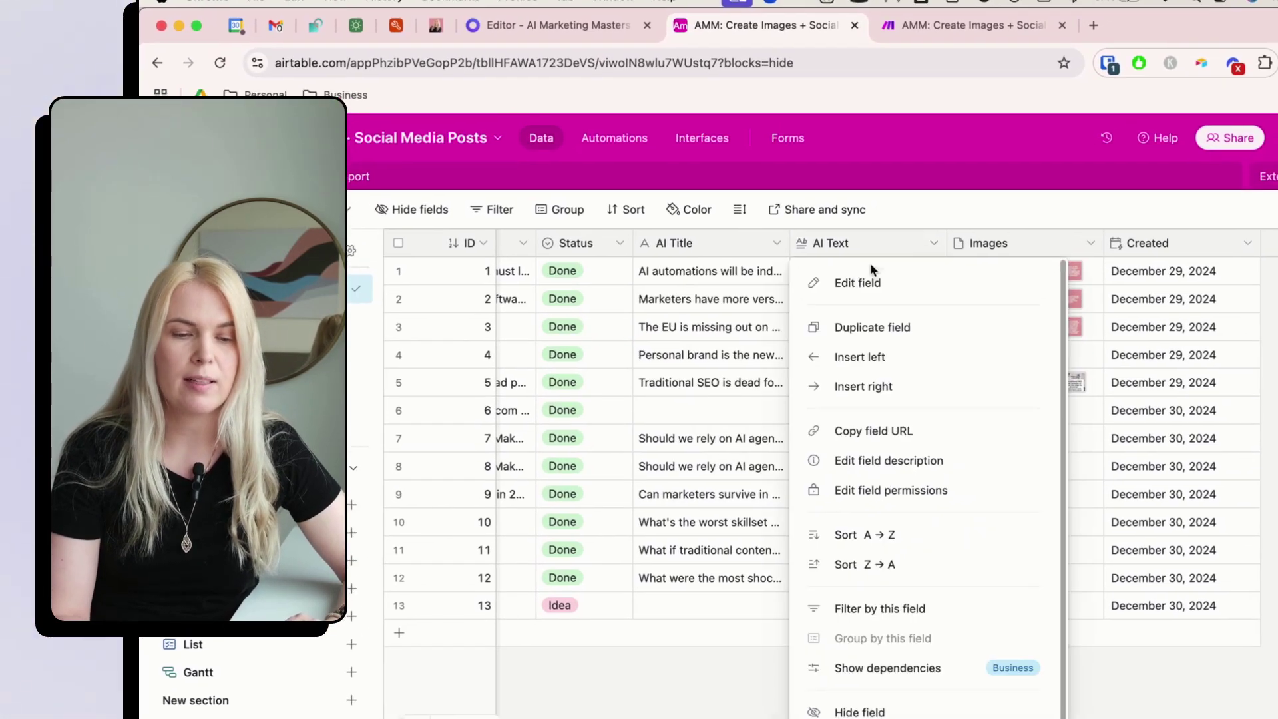
left_click(842, 277)
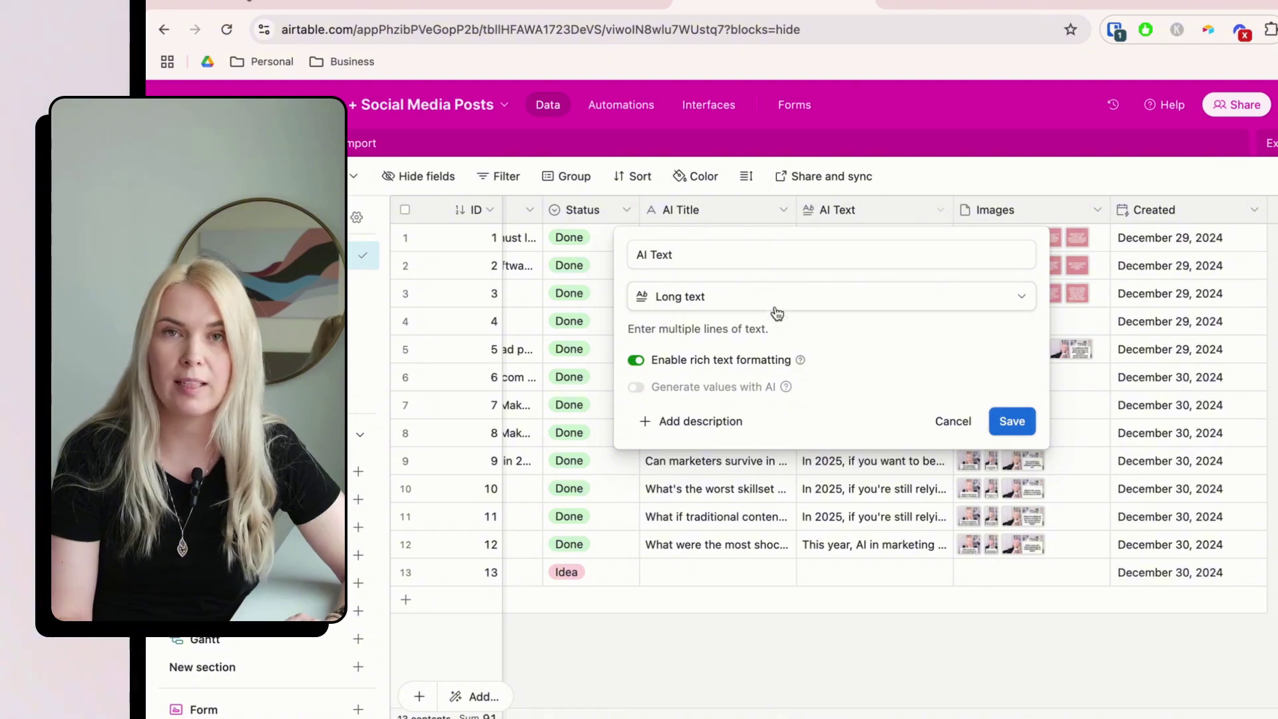
left_click(1012, 421)
Save Images as an attachment field and Created as created time with friendly date format.
left_click(1097, 210)
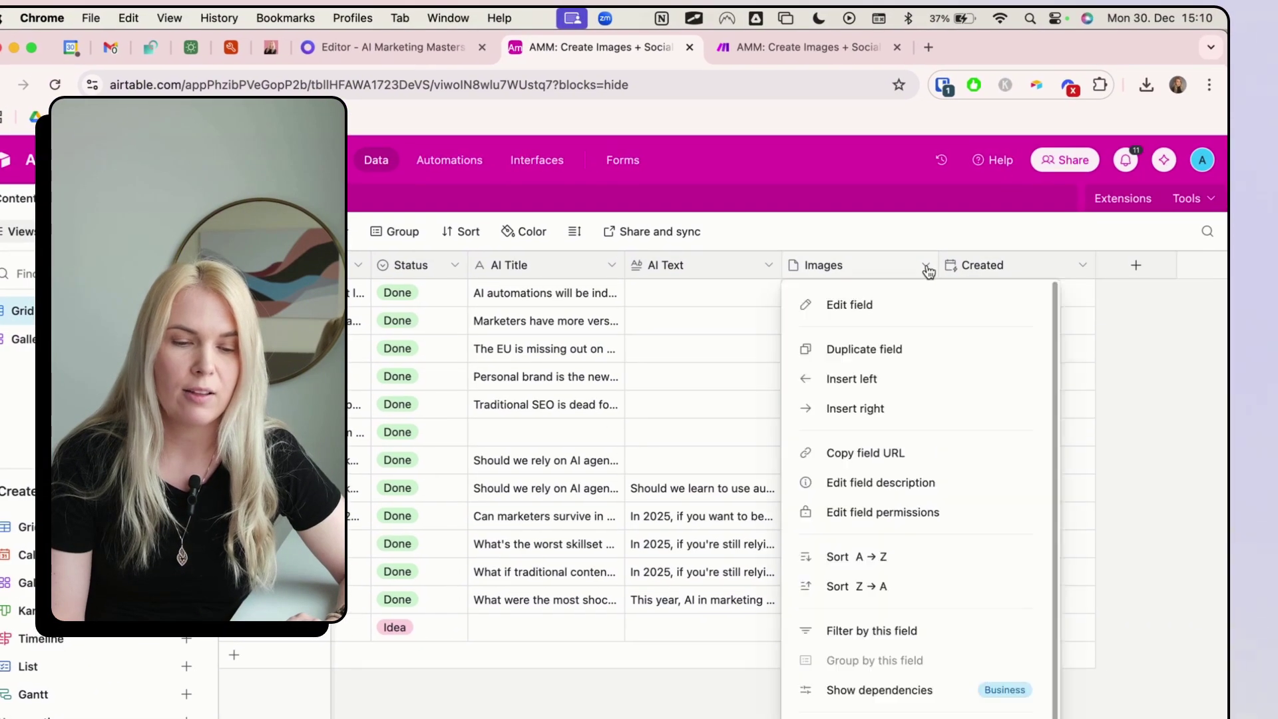
left_click(850, 304)
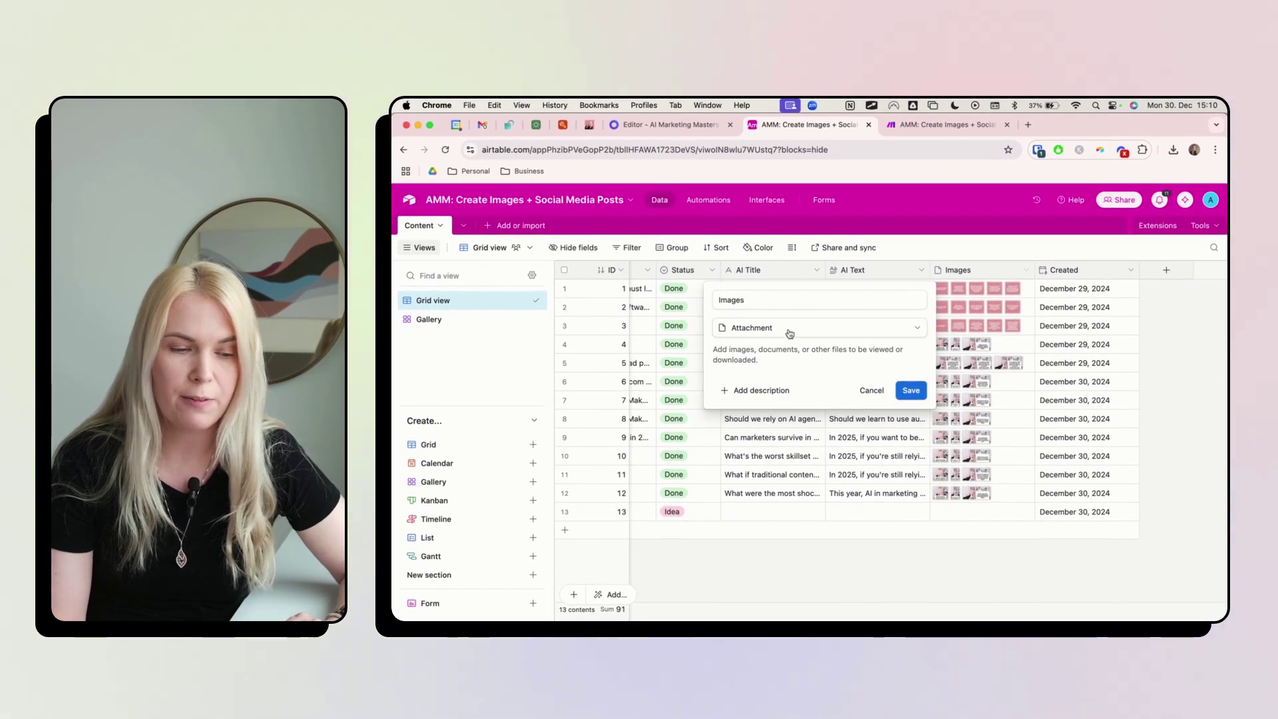
left_click(910, 391)
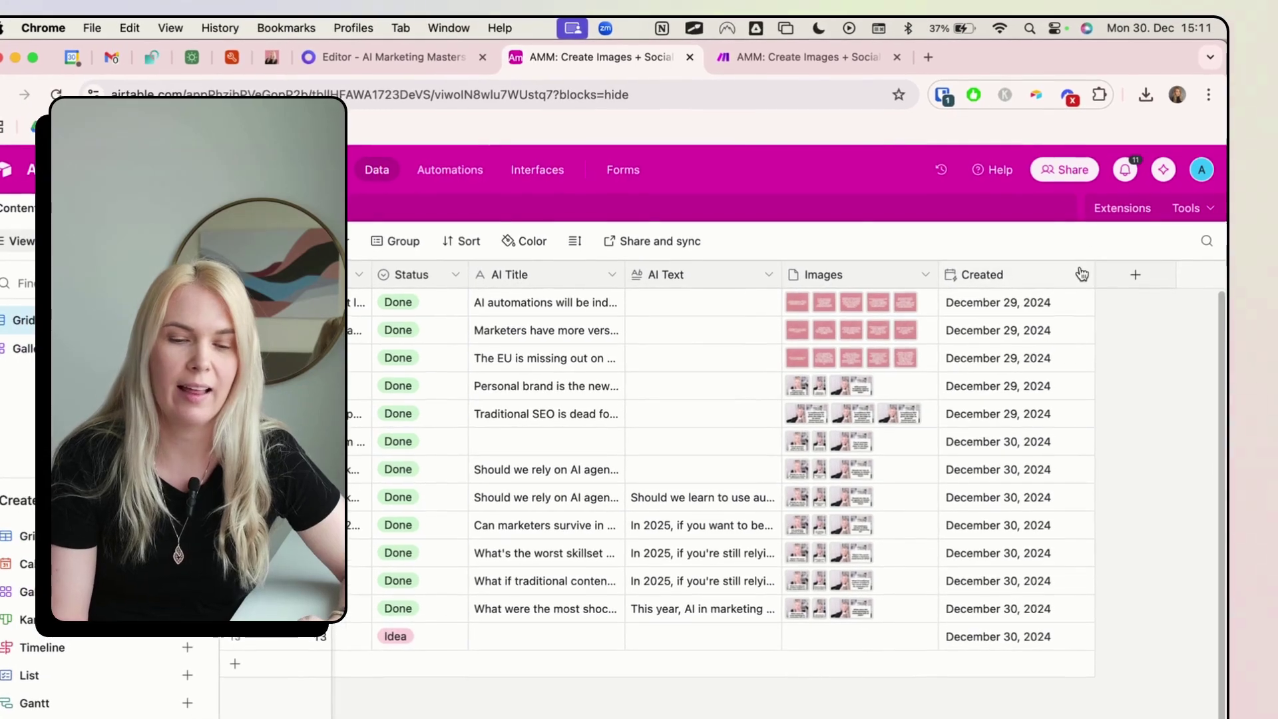
left_click(1123, 265)
left_click(990, 314)
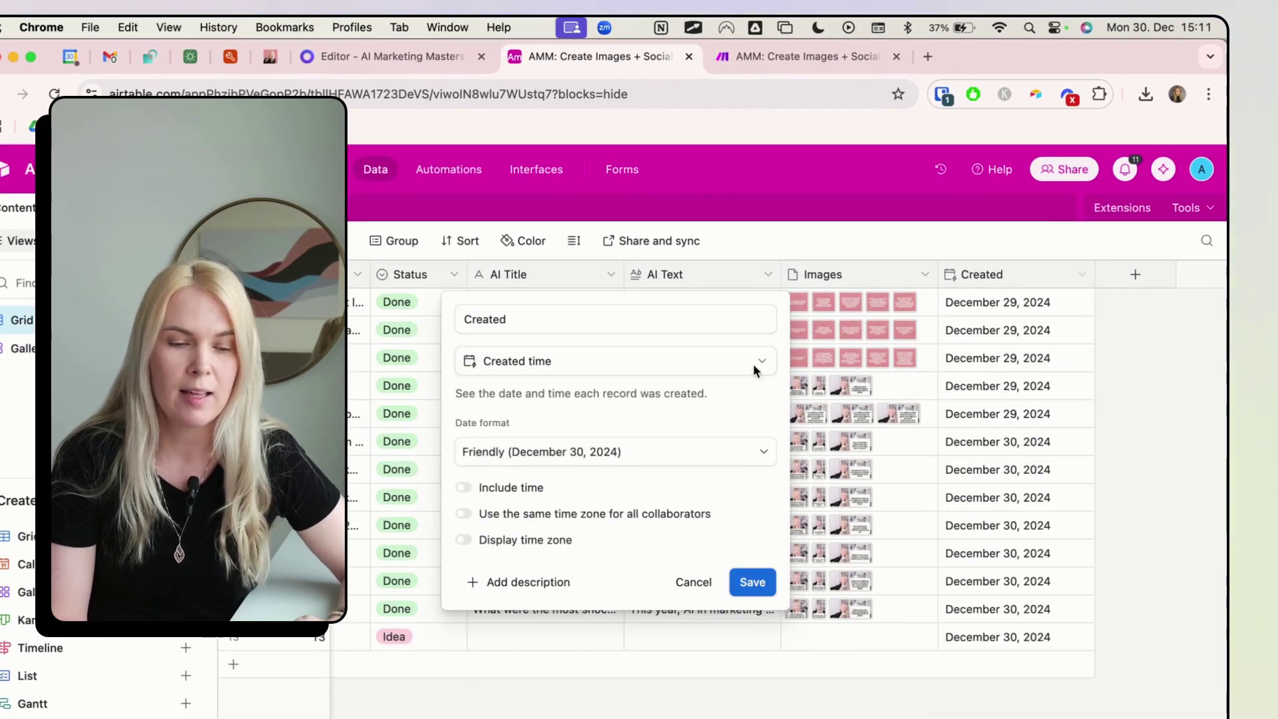
left_click(753, 583)
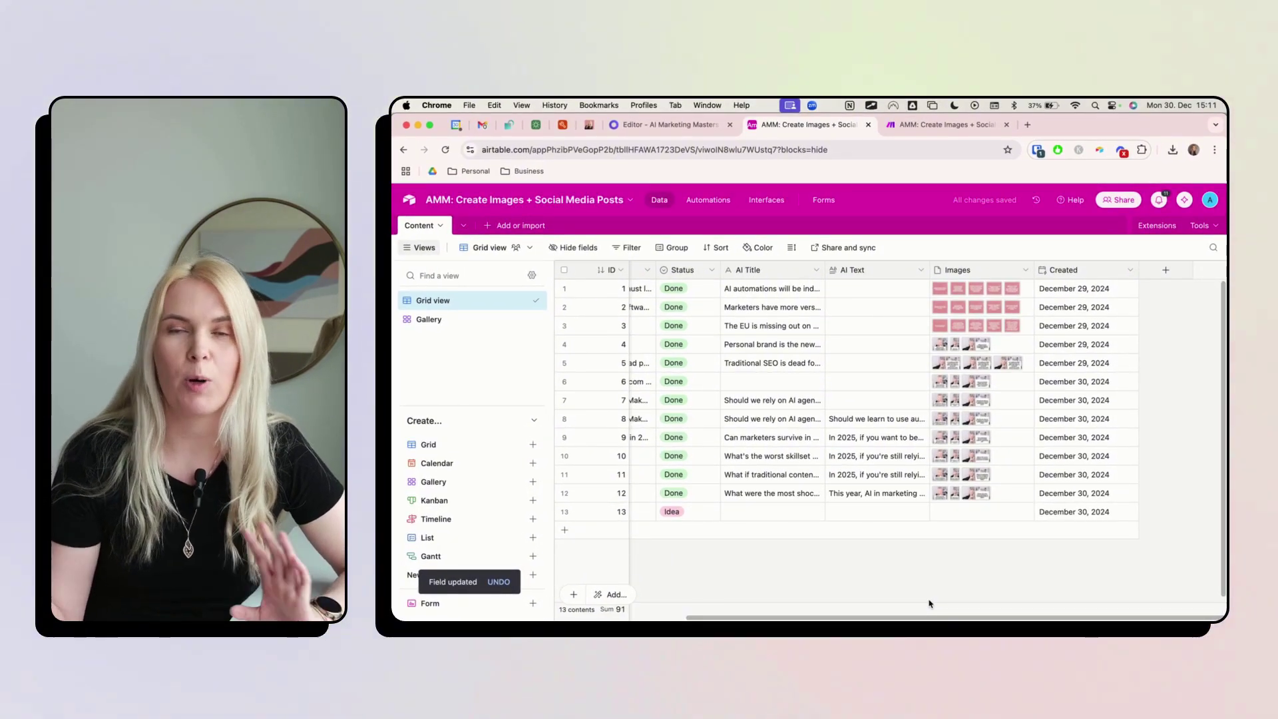
scroll(929, 604, "left", 5)
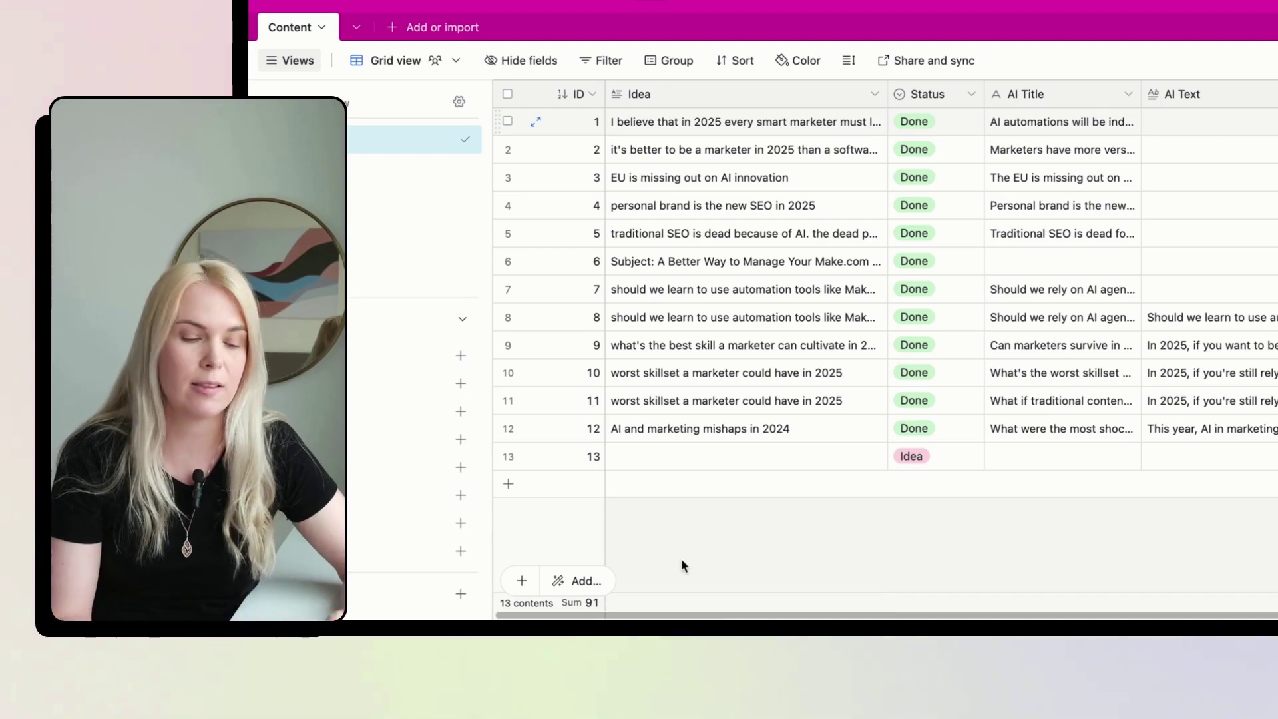
Enter 'cats and dogs' as record 13's idea and set its status to Generate images!
left_click(692, 452)
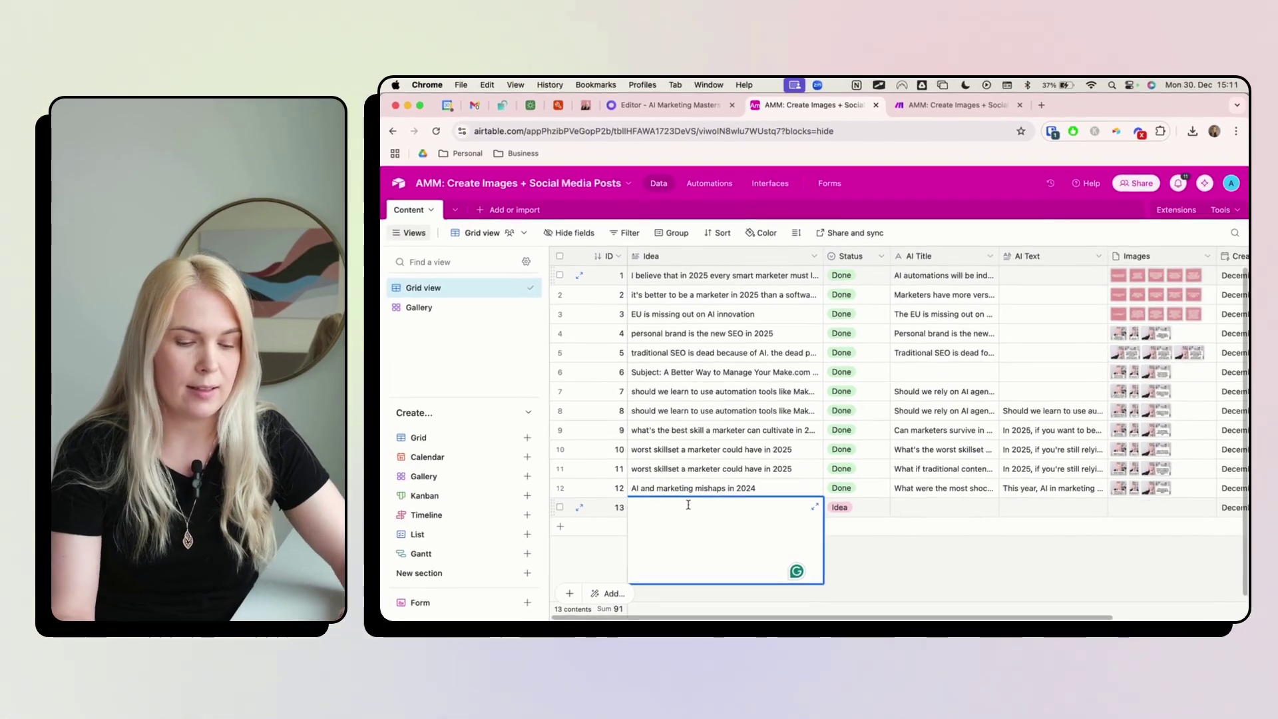
type("cats and dogs")
key("Escape")
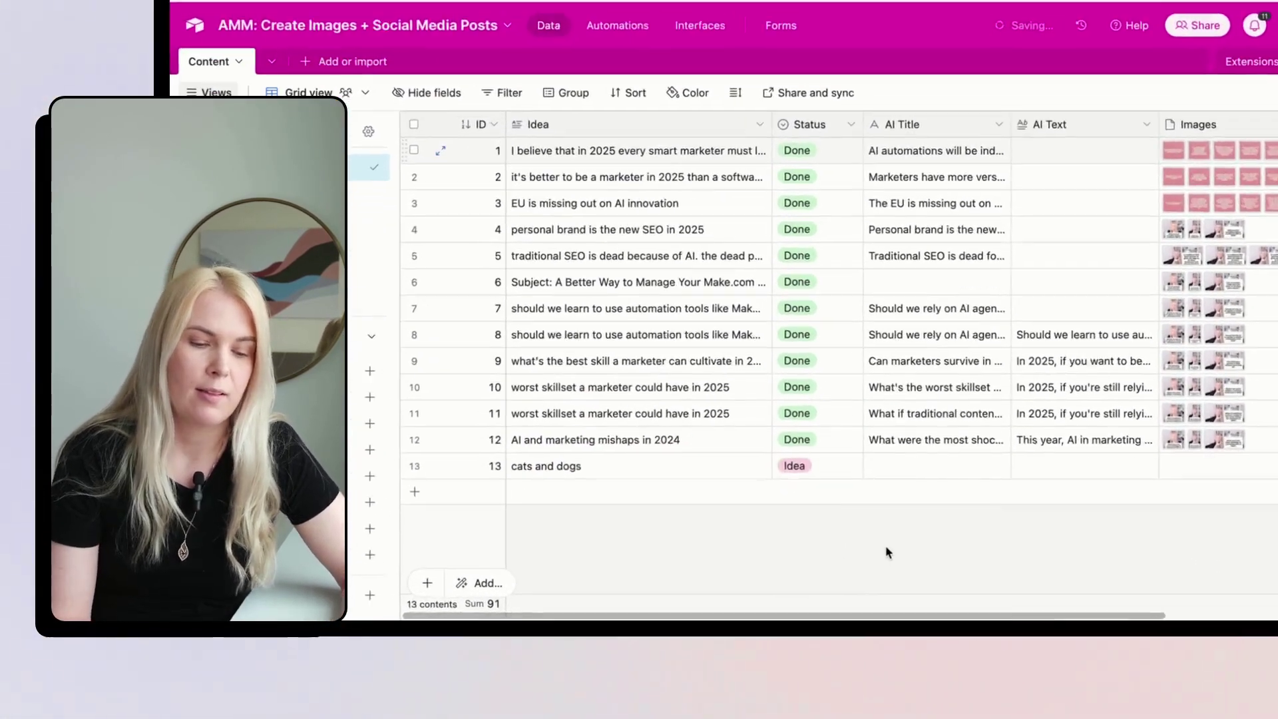
left_click(858, 511)
left_click(858, 512)
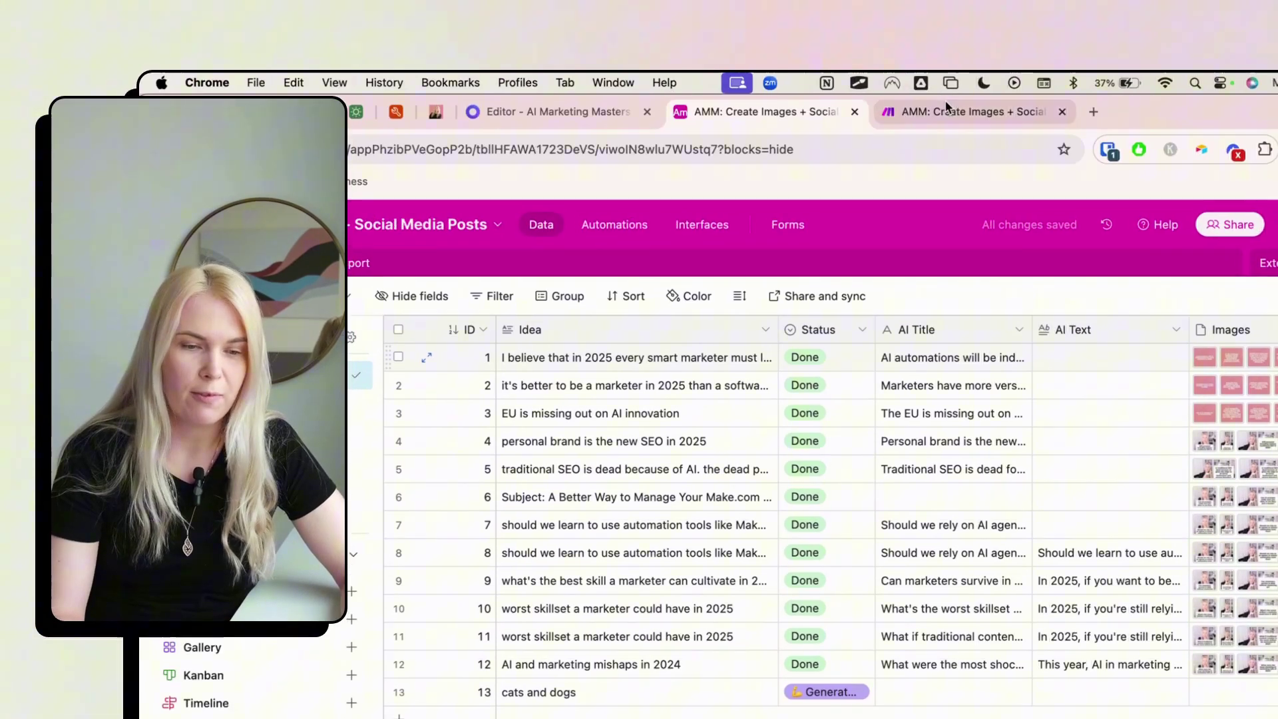
Check the Make webhook, then open the Airtable base's Make.com trigger automation.
left_click(941, 29)
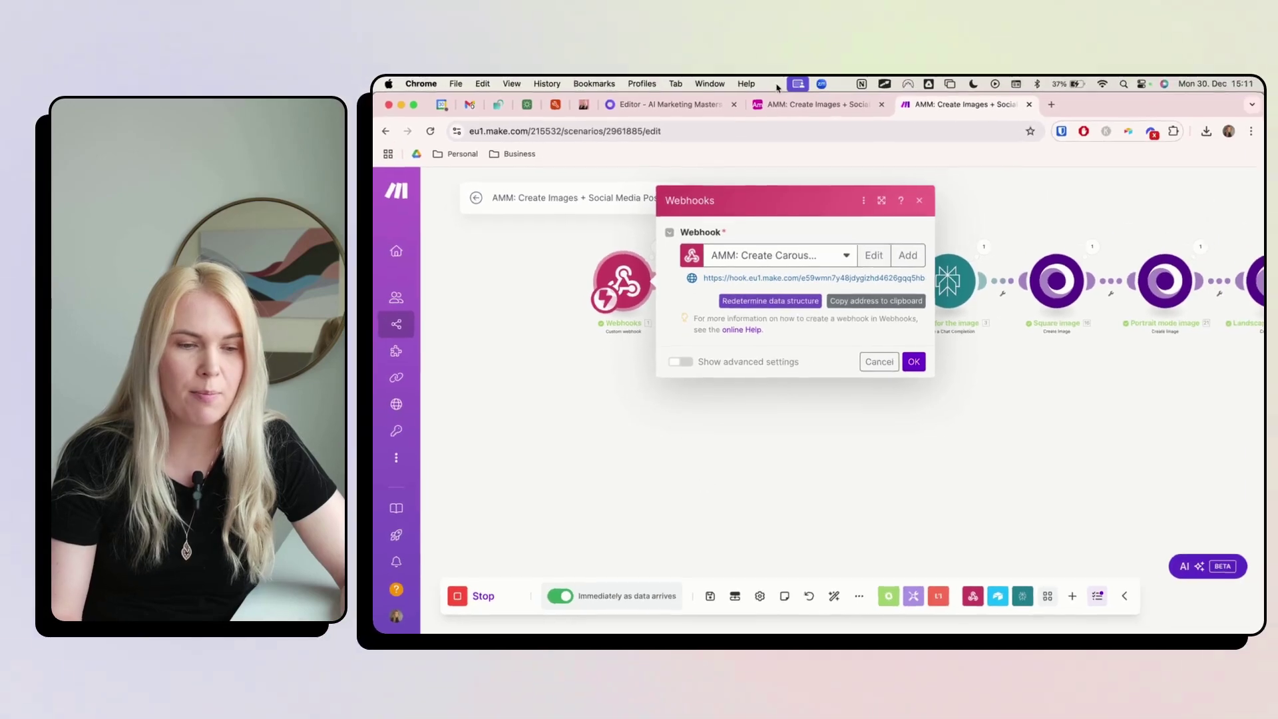
key("ctrl+shift+Tab")
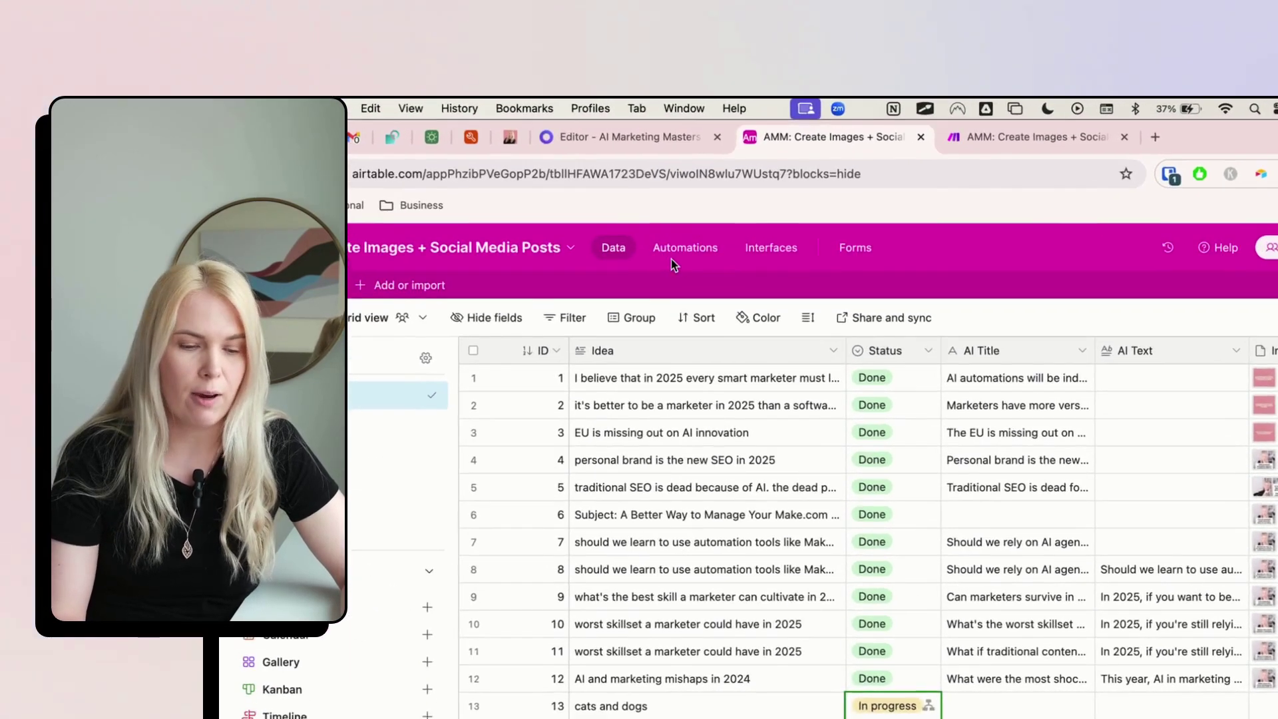
left_click(696, 202)
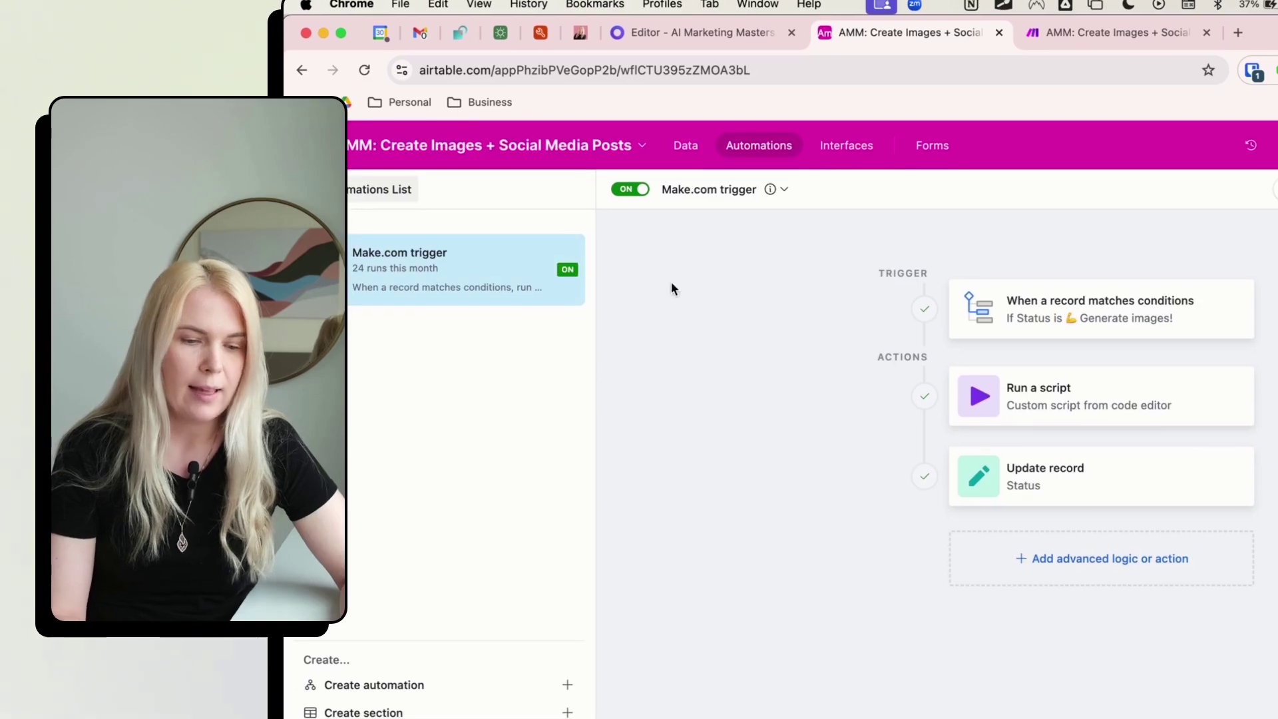
Inspect the trigger and Run a script action, opening the script code that calls the Make.com webhook.
left_click(1111, 307)
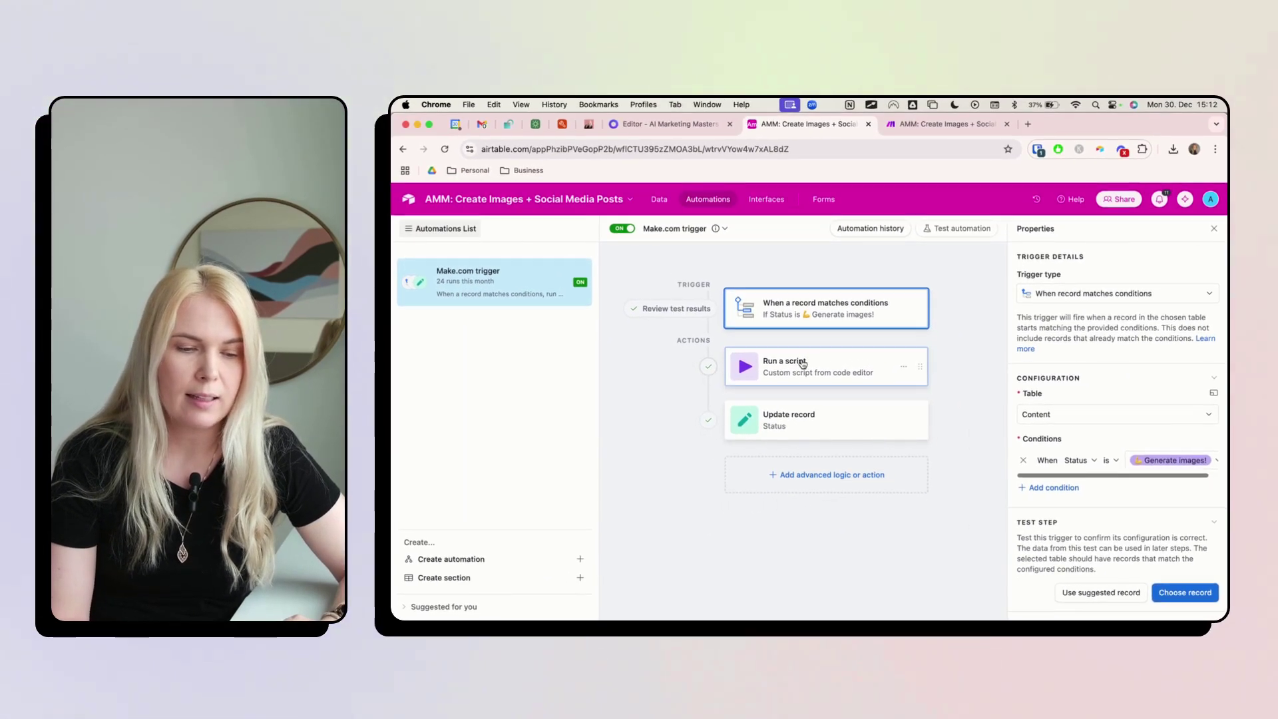
left_click(840, 363)
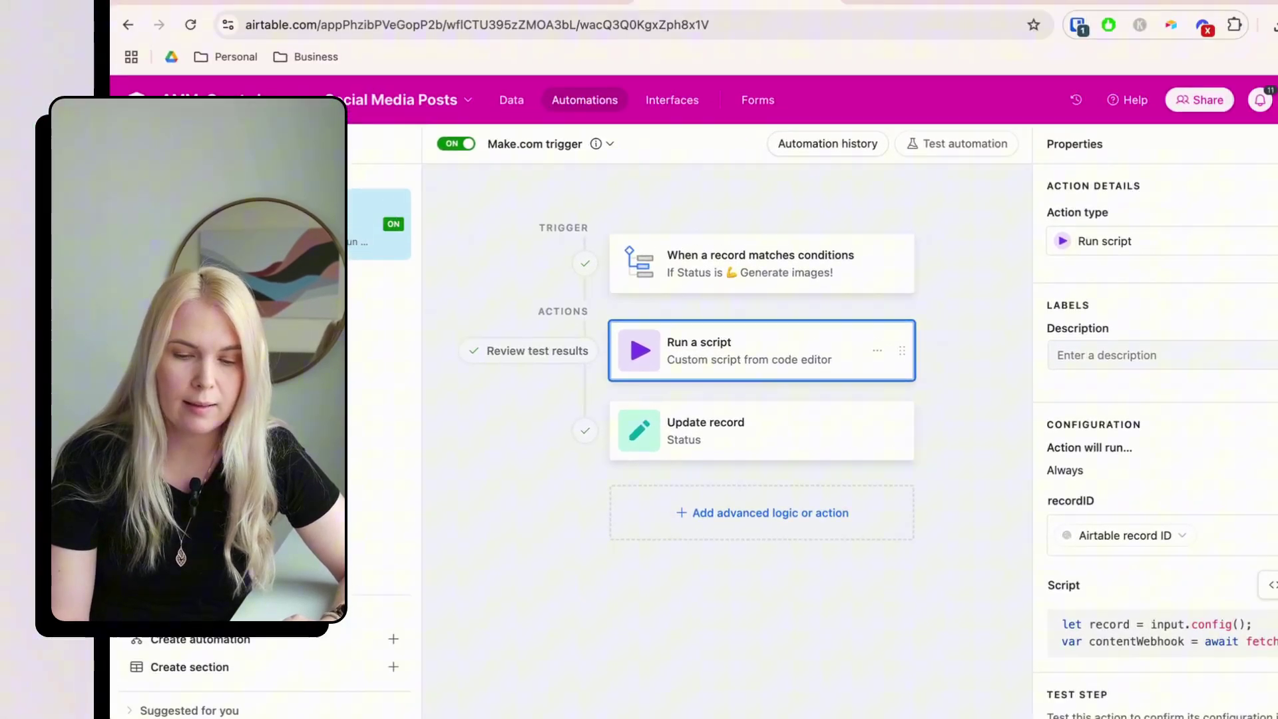
left_click(1174, 491)
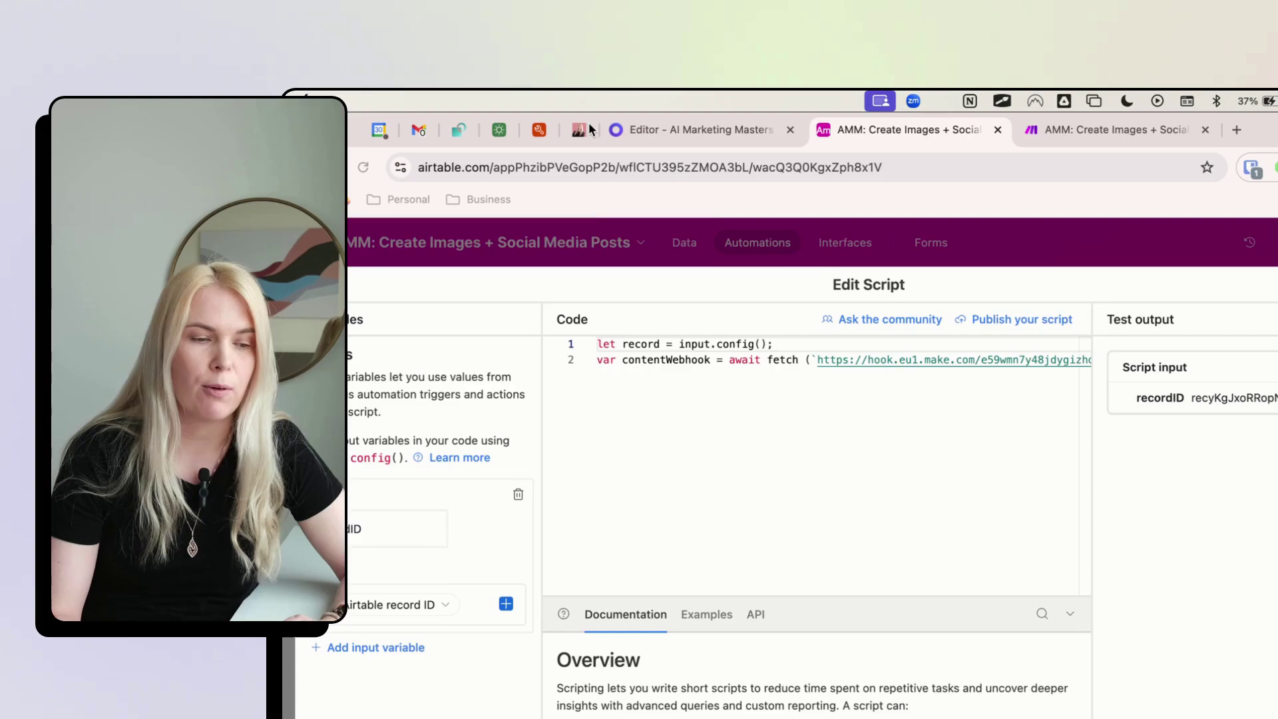
In AI Marketing Masters, open the Webhook Script for Airtable Automation post under Prompts & Scripts and select its code.
left_click(574, 61)
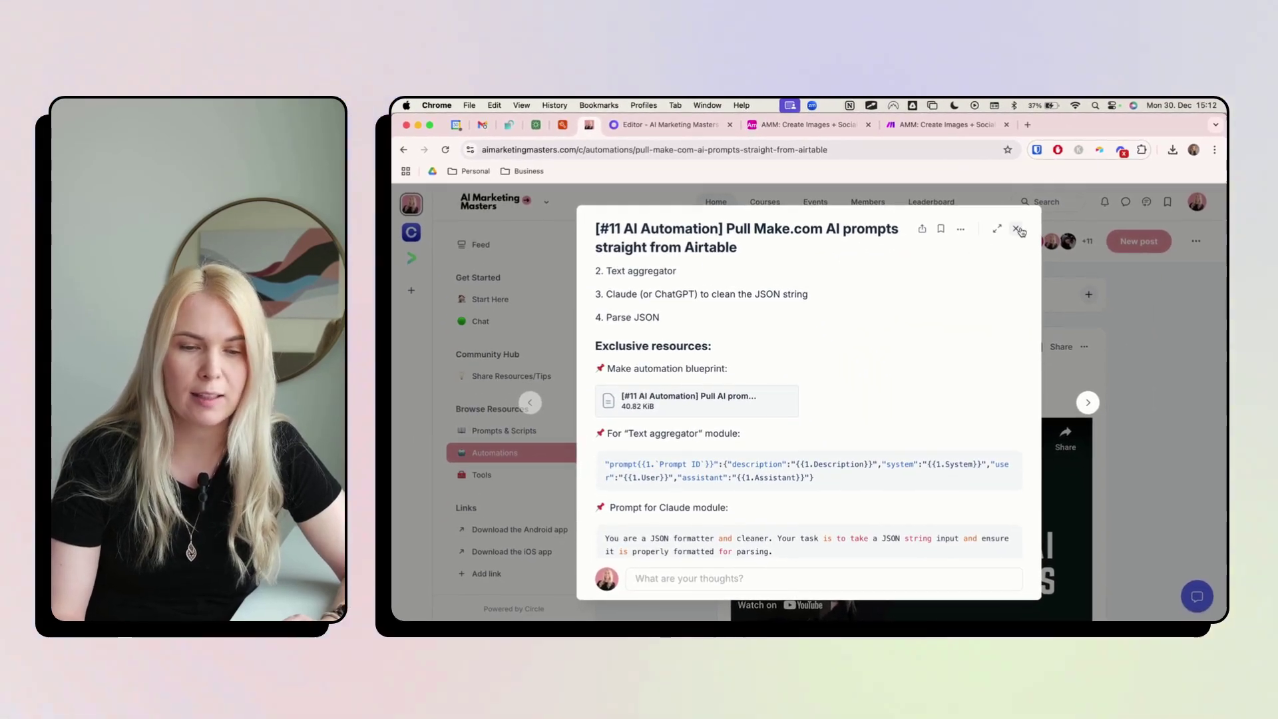
left_click(1017, 229)
left_click(520, 431)
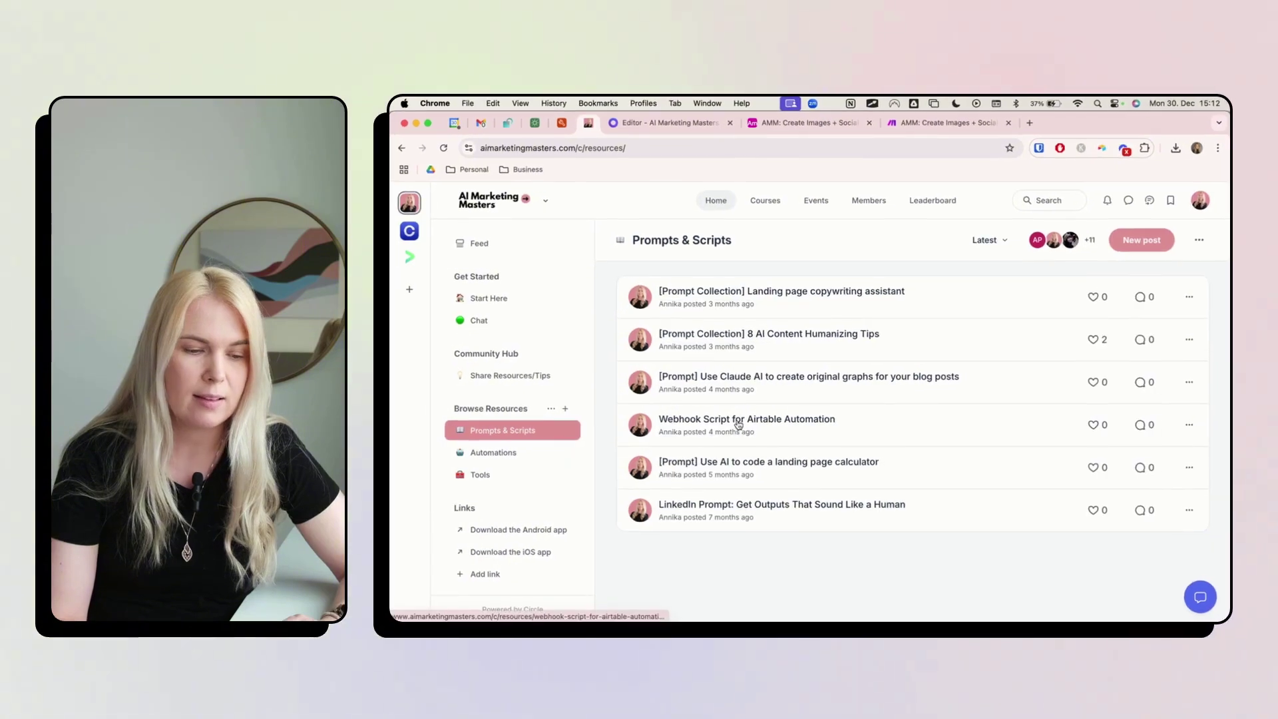
left_click(738, 424)
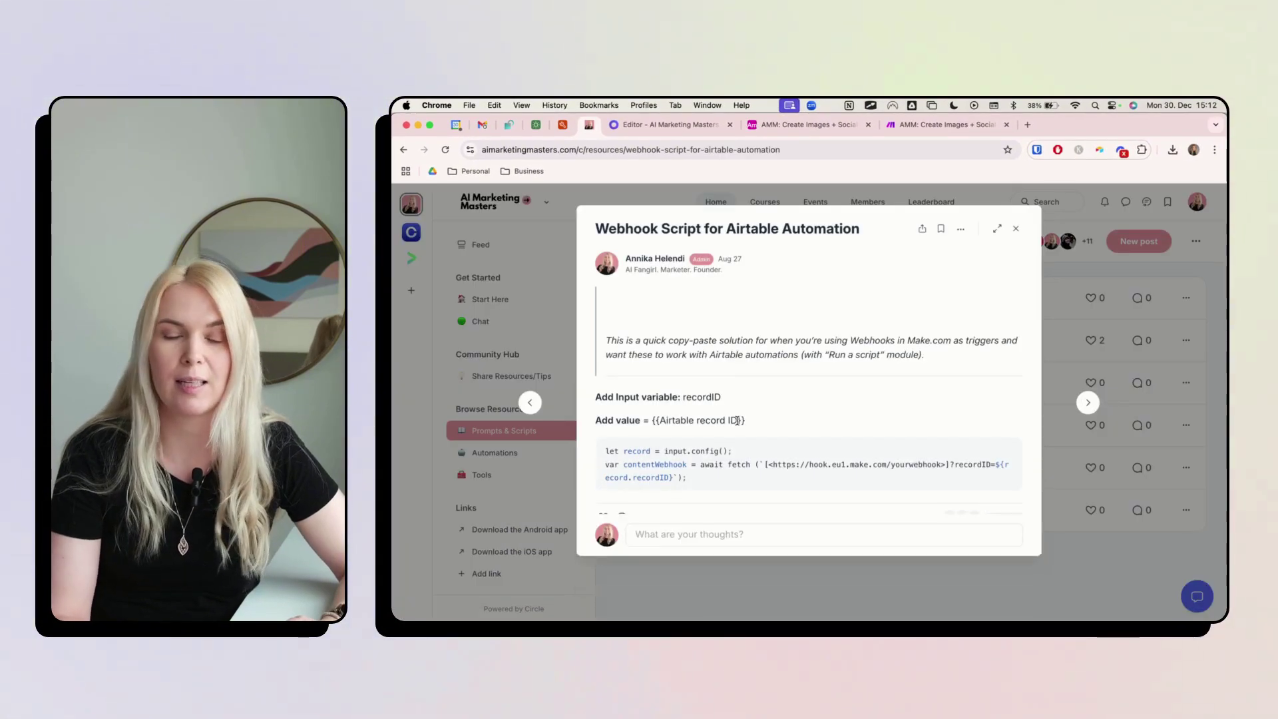
scroll(683, 475, "down", 5)
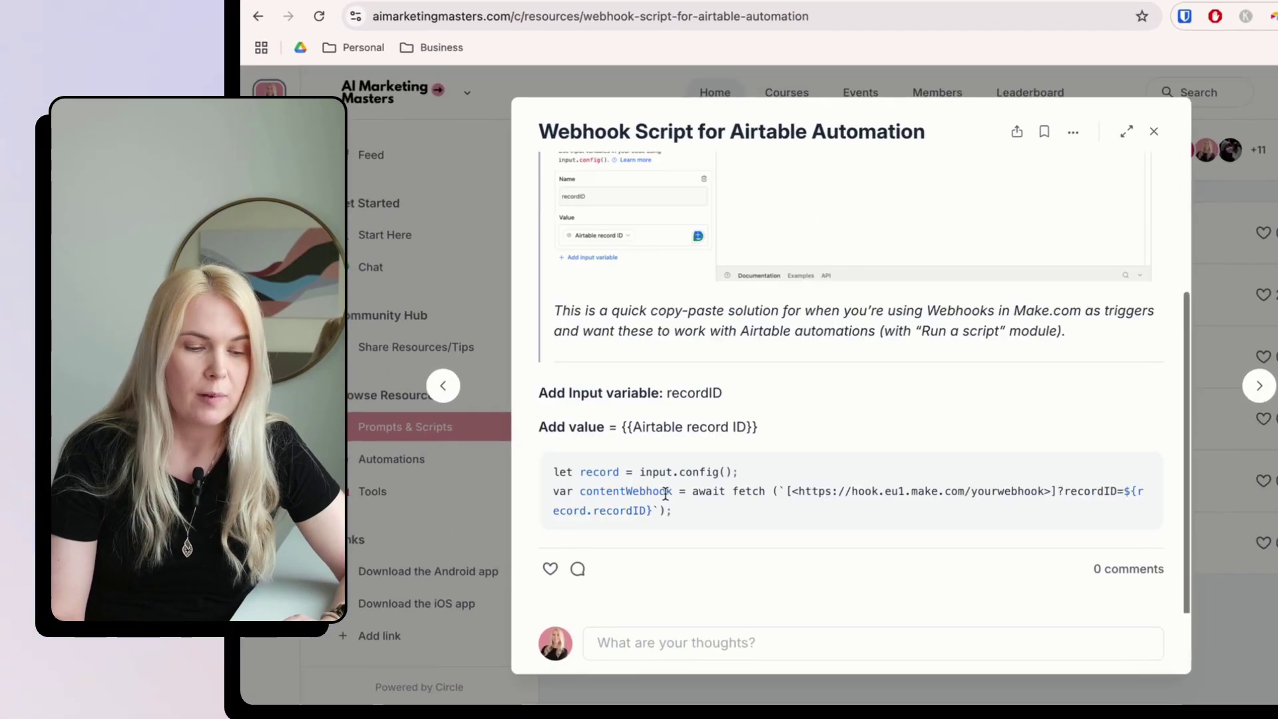
double_click(666, 493)
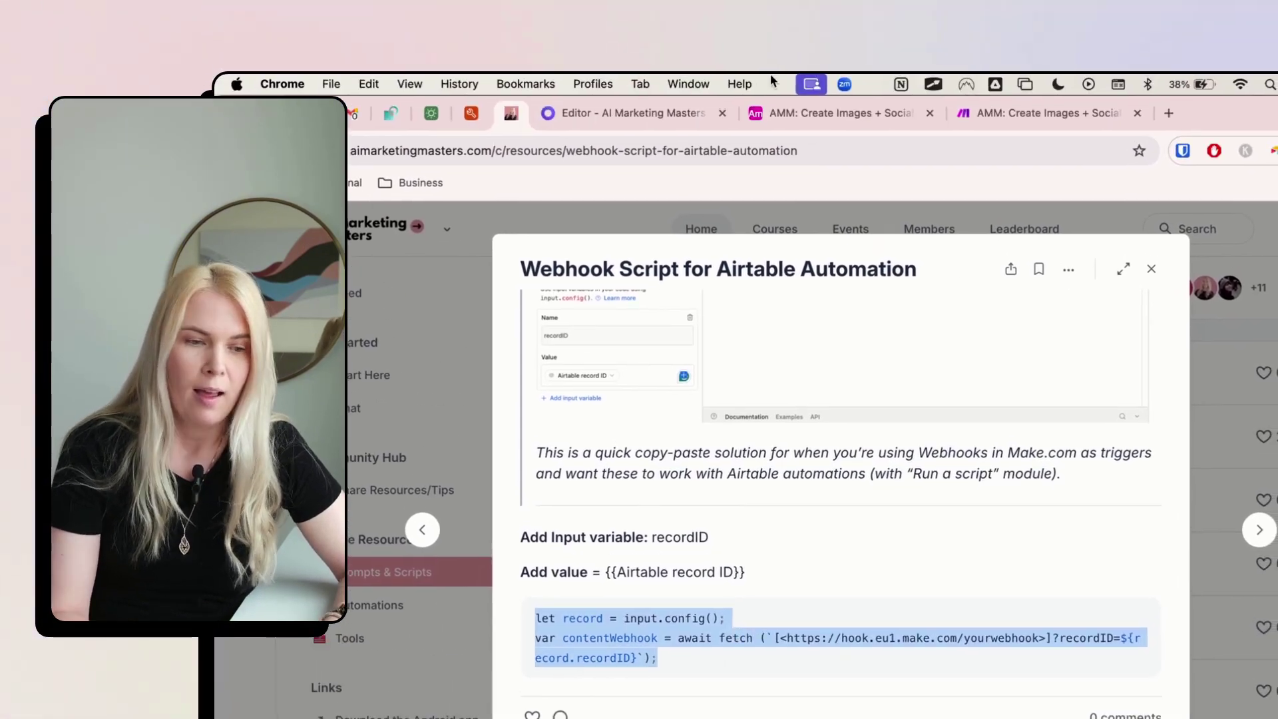
Replace line 2 of the Airtable script with the template webhook fetch line.
left_click(845, 86)
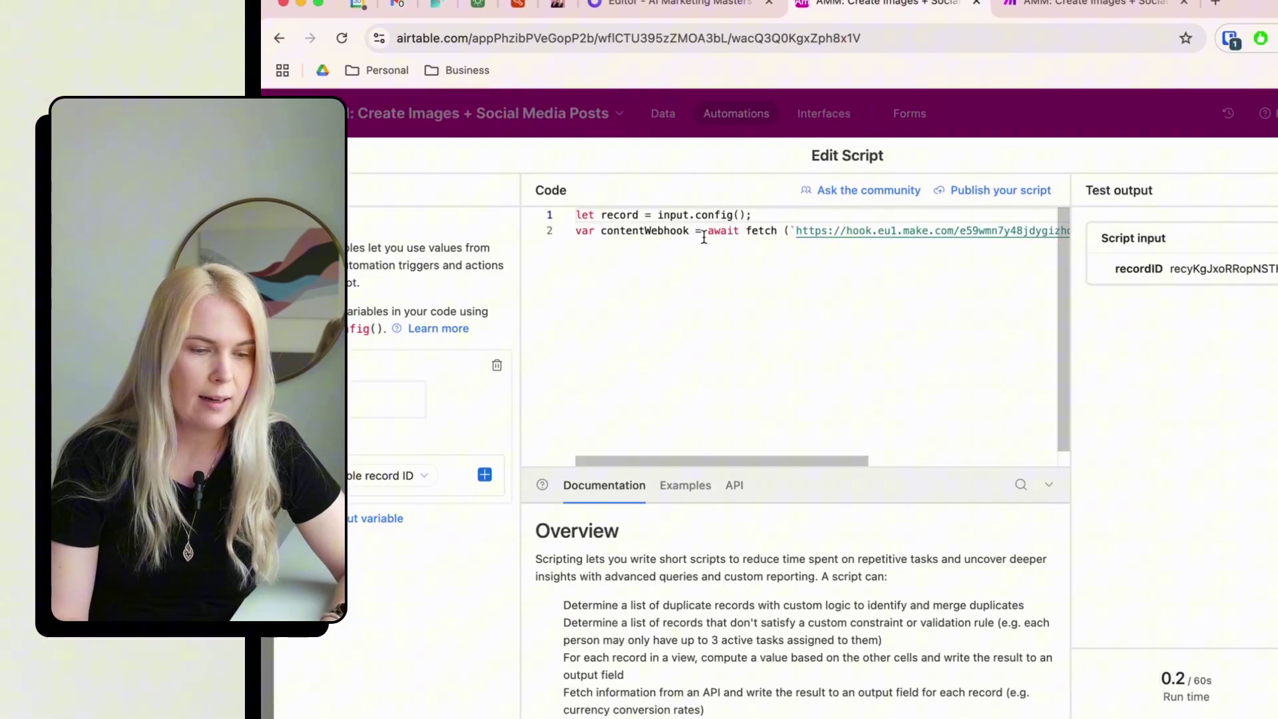
triple_click(704, 231)
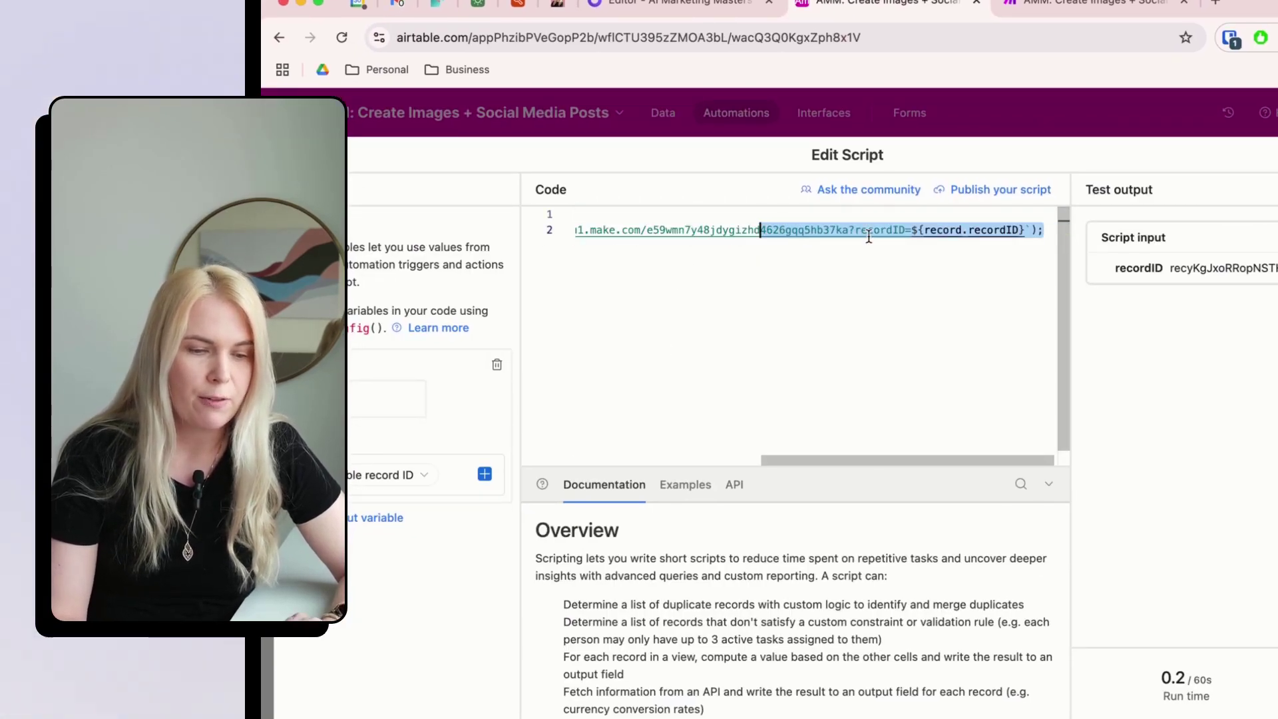
left_click(722, 235, "shift")
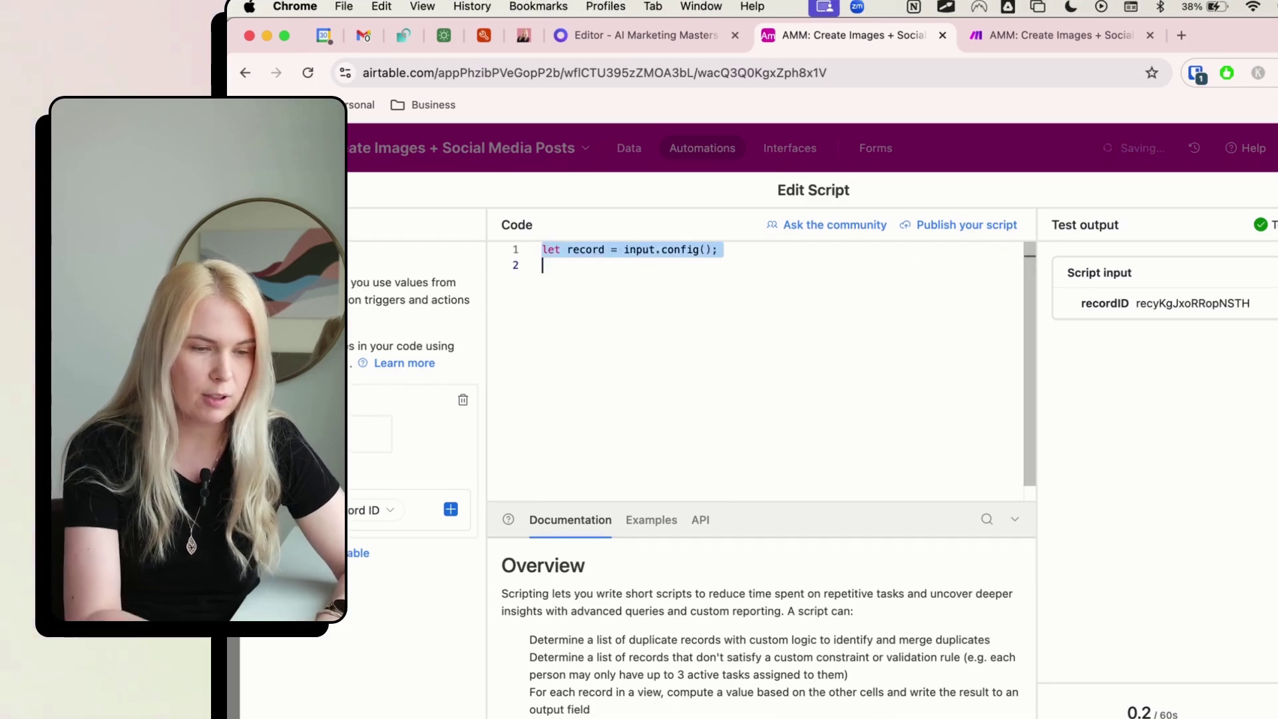
type("var contentWebhook = await fetch (`[https://hook.eu1.make.com/yourwebhook>]?recordID=${record.recordID}`);")
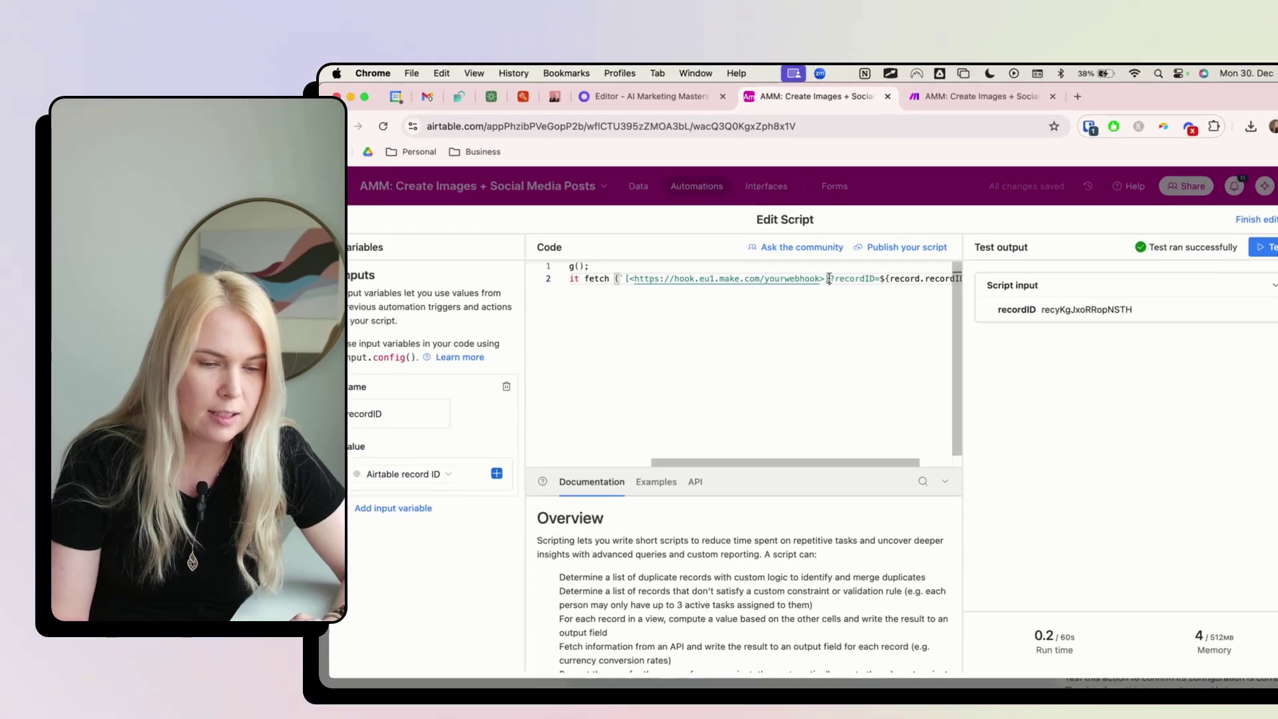
Swap the placeholder address in line 2 for the Make webhook URL.
left_click_drag(820, 276, 686, 278)
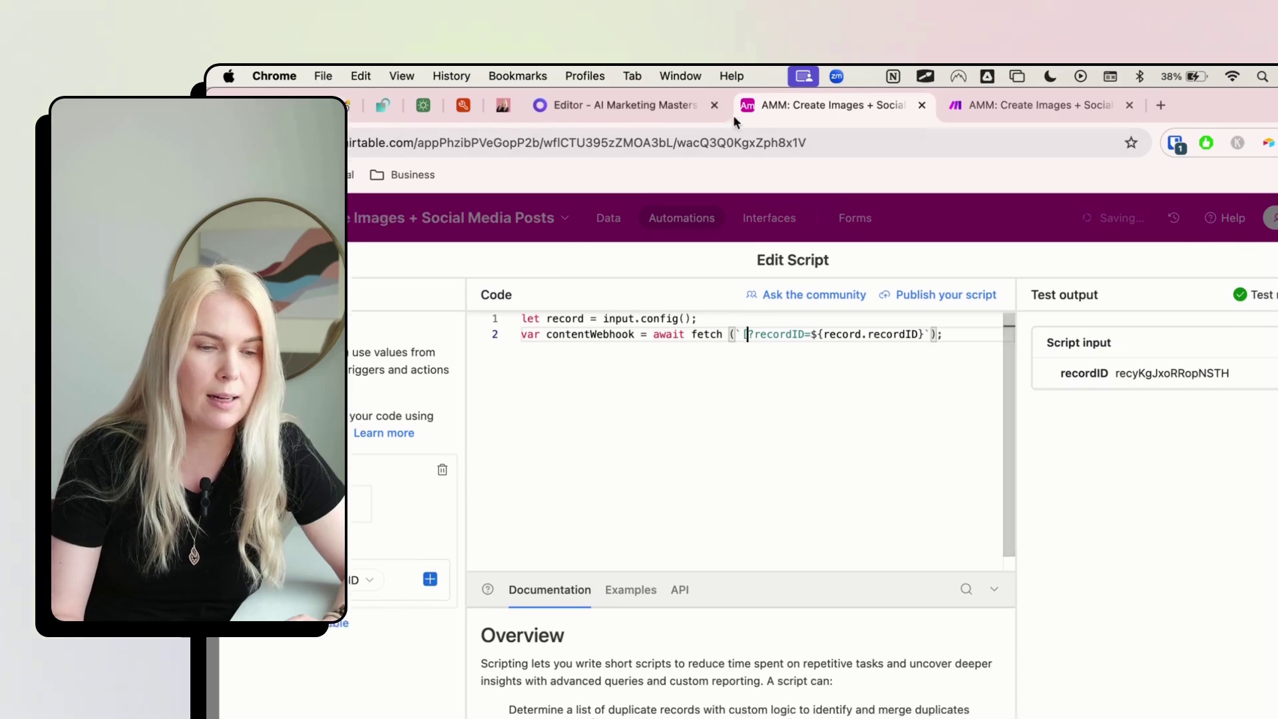
left_click(958, 51)
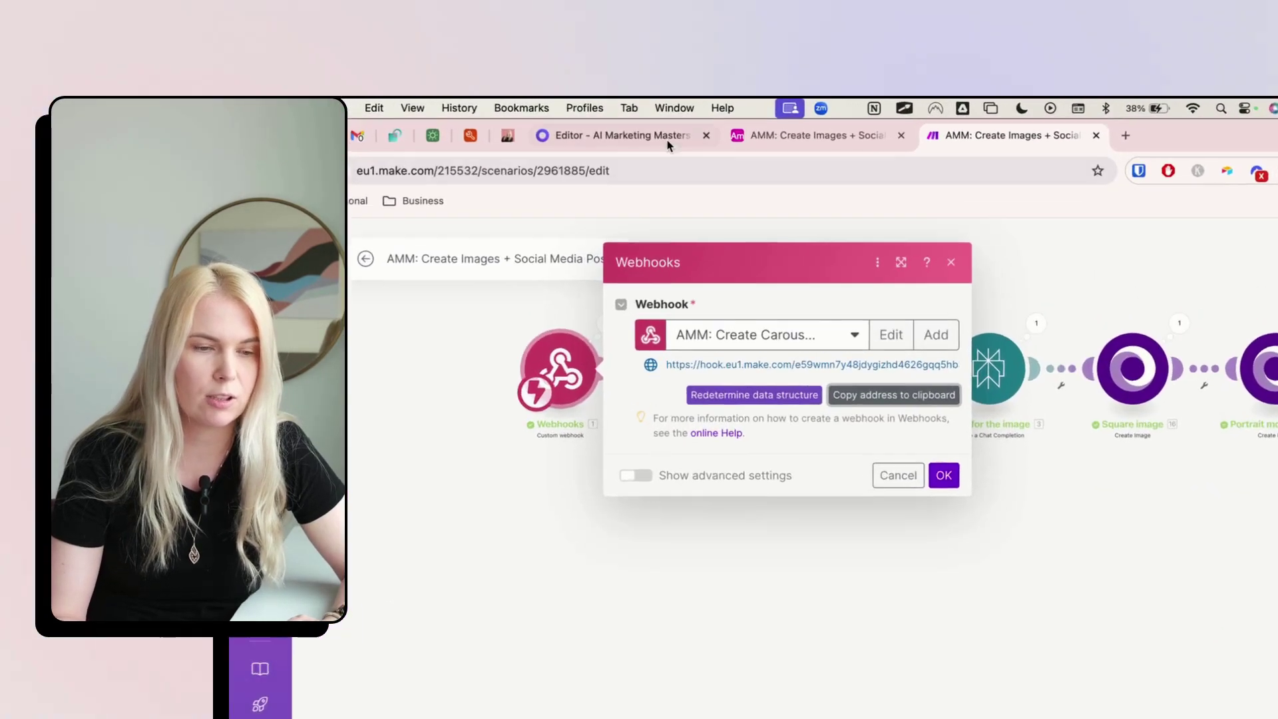
left_click(809, 125)
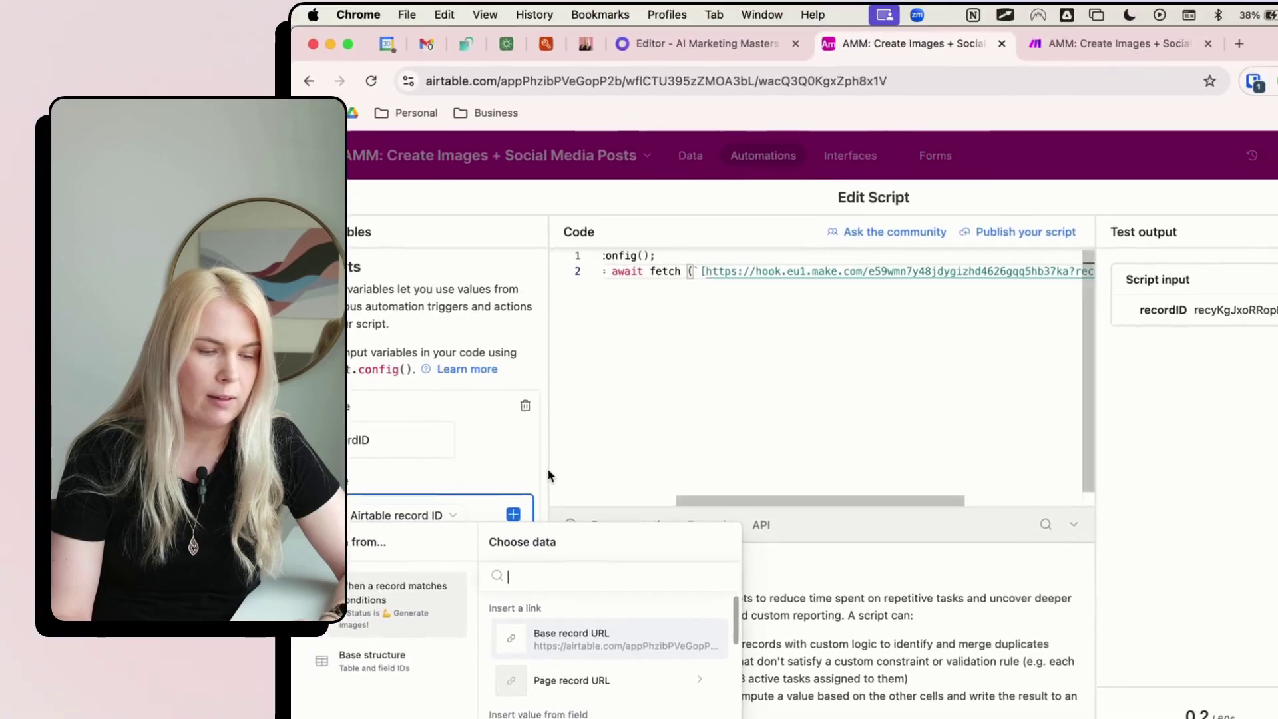
left_click(824, 430)
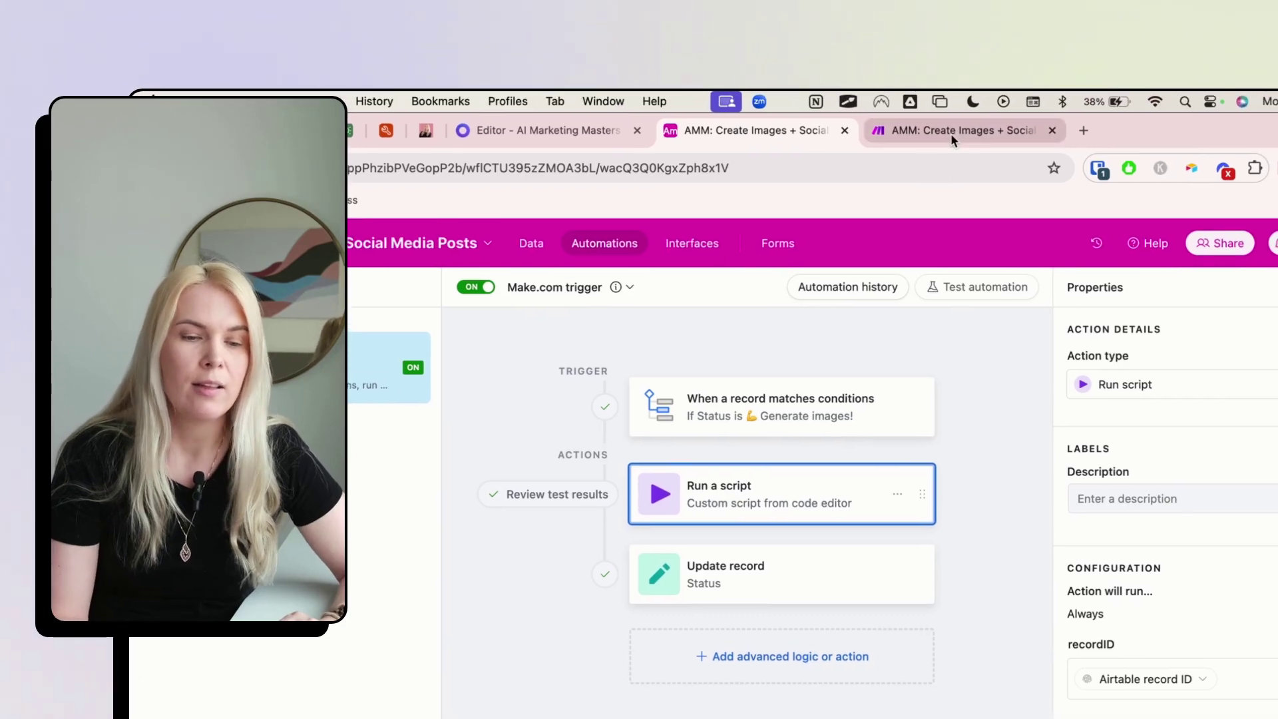
Confirm in Make that the webhook's Operation 1 received a recordID, then go back to Airtable.
left_click(992, 30)
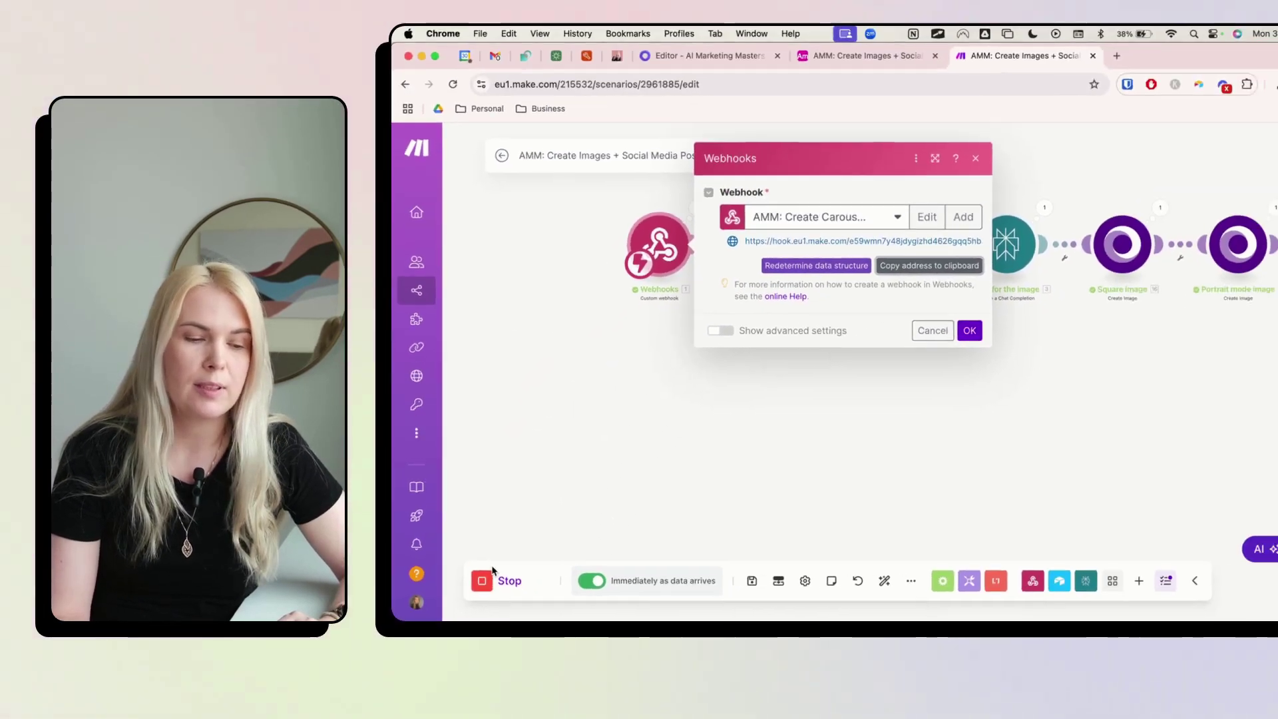
left_click(776, 133)
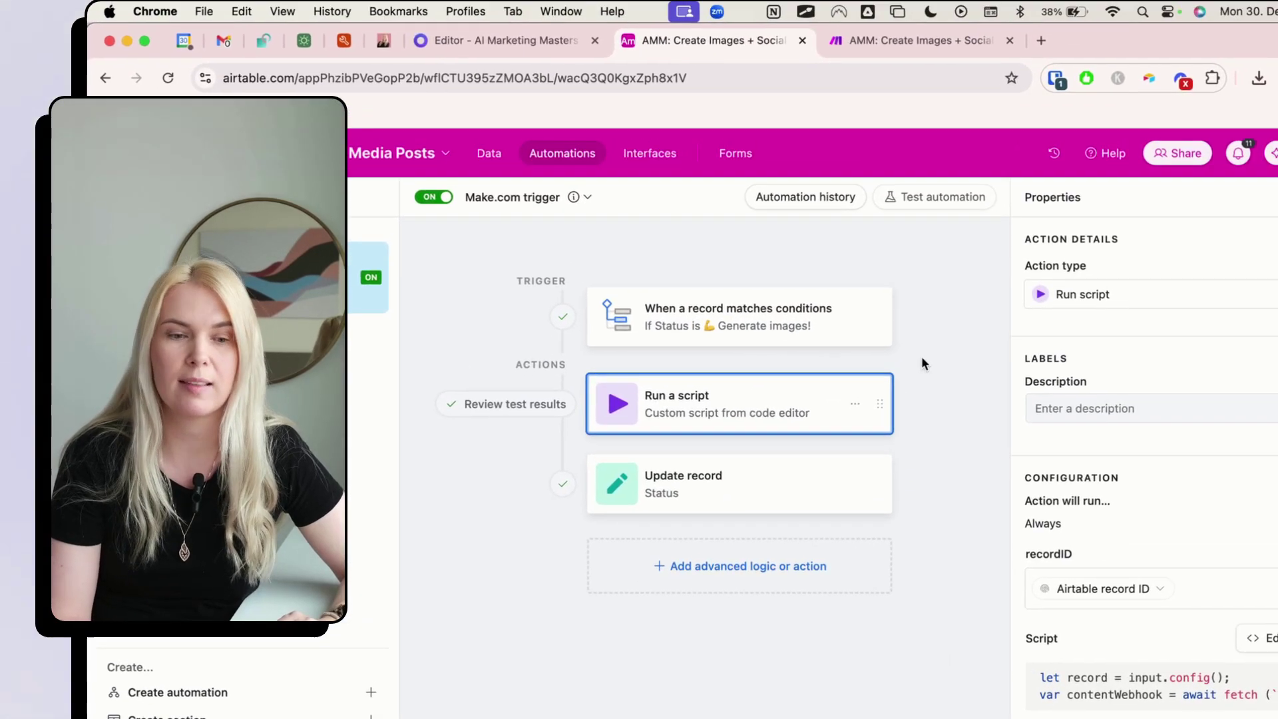
left_click(930, 41)
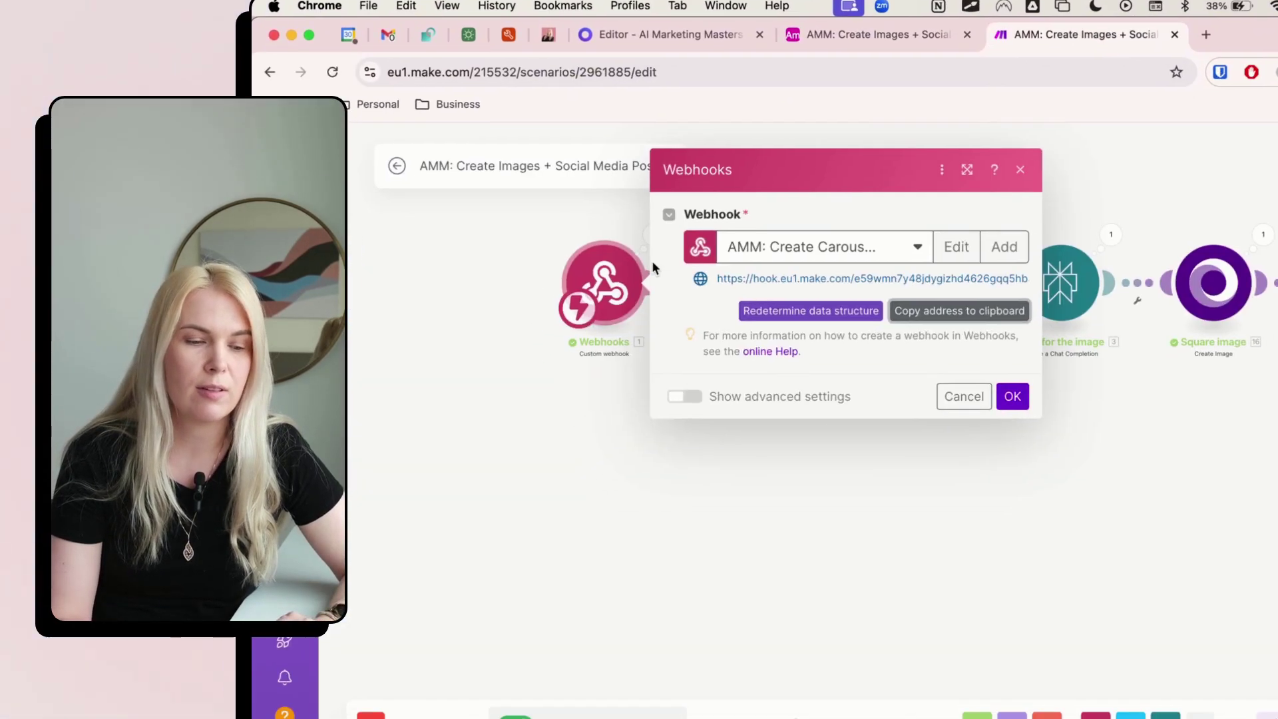
key("Escape")
left_click(657, 231)
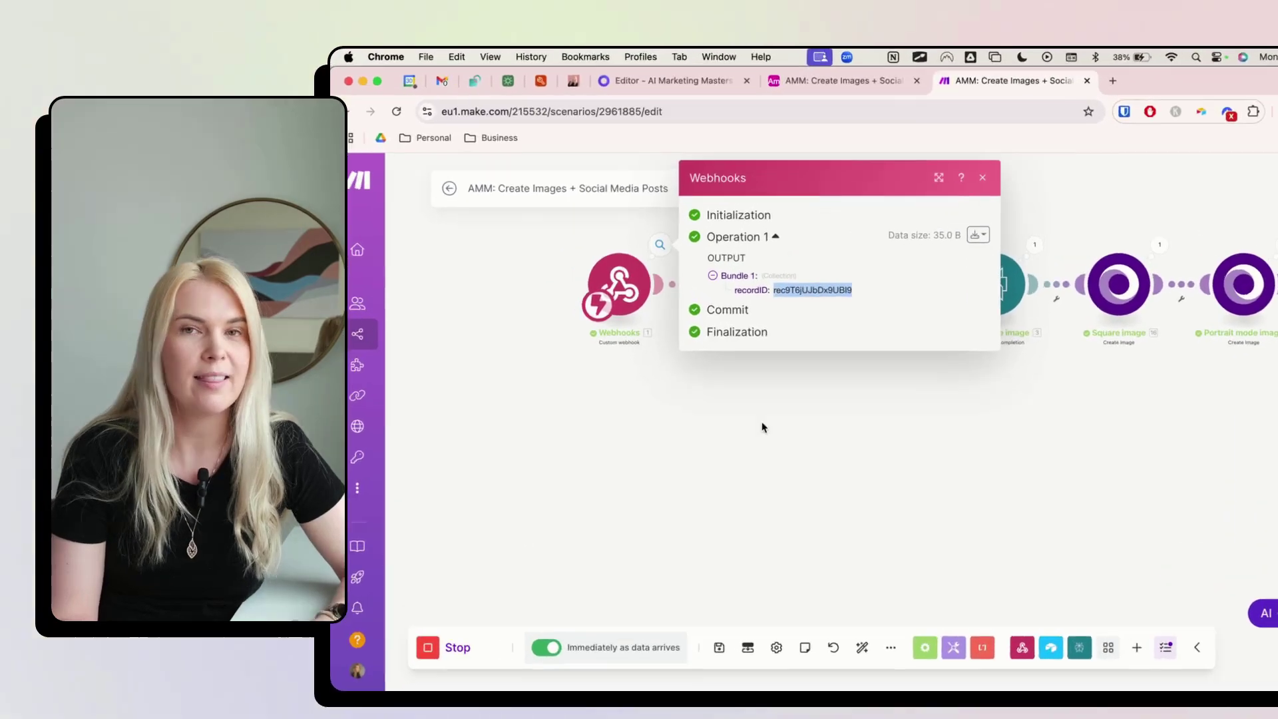
key("Escape")
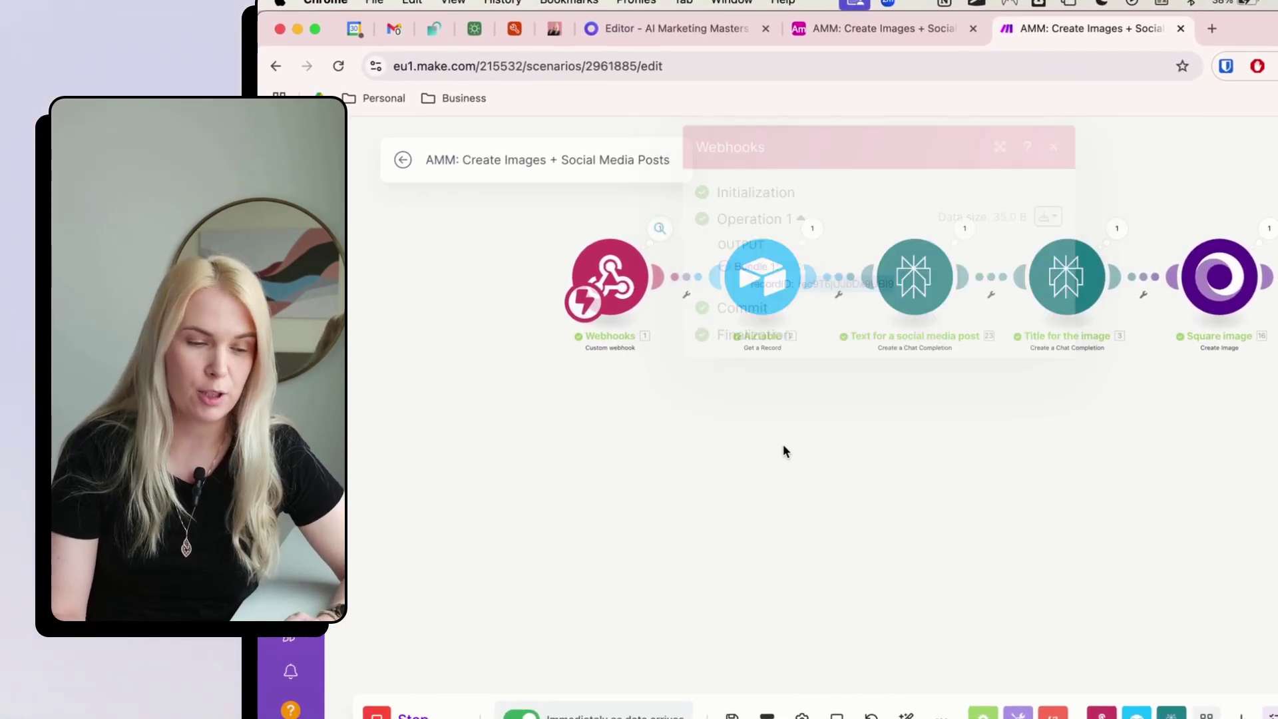
left_click(878, 29)
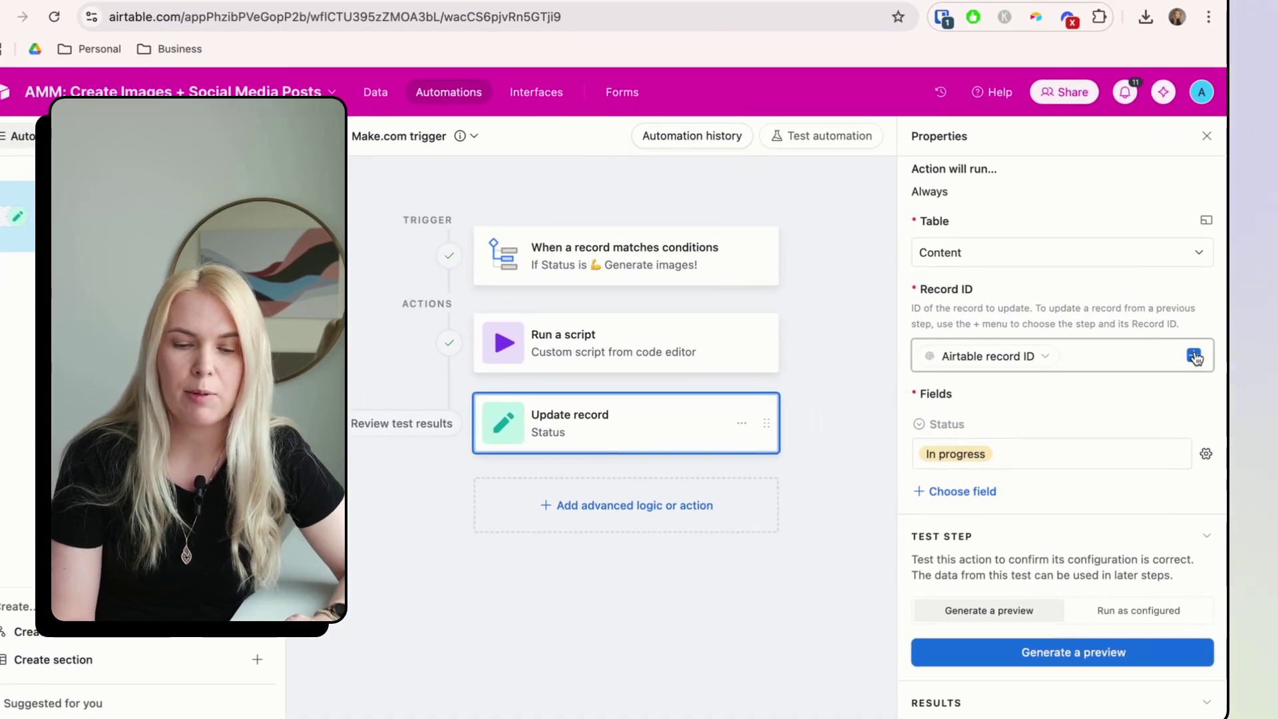
Check the Update record step's Record ID mapping and keep Status set to In progress.
left_click(1193, 356)
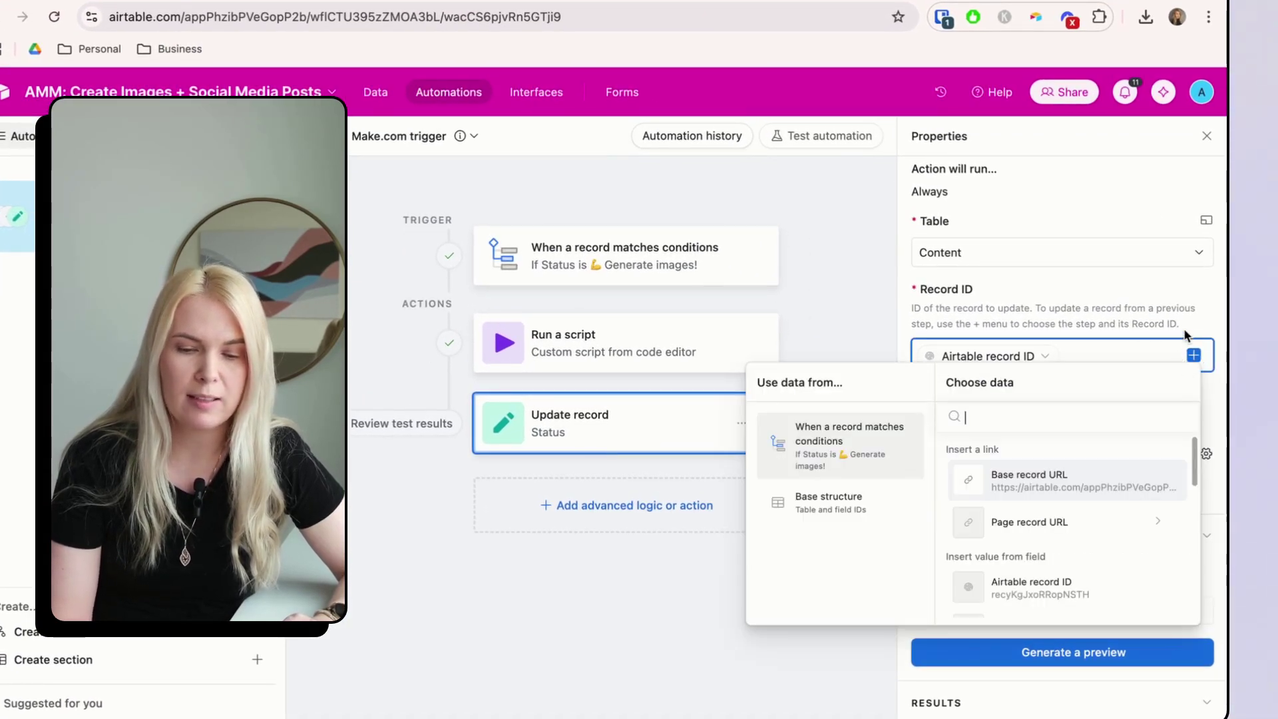
left_click(1189, 328)
scroll(1092, 352, "down", 2)
left_click(1084, 360)
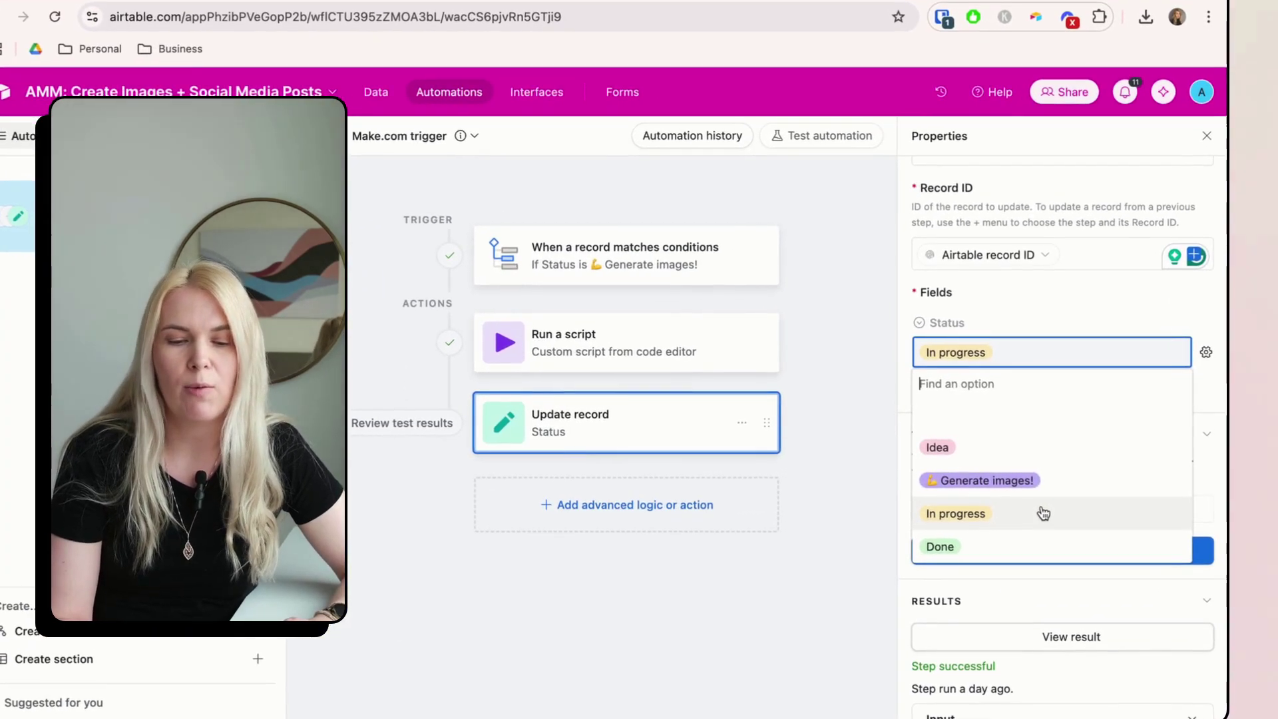
left_click(1106, 481)
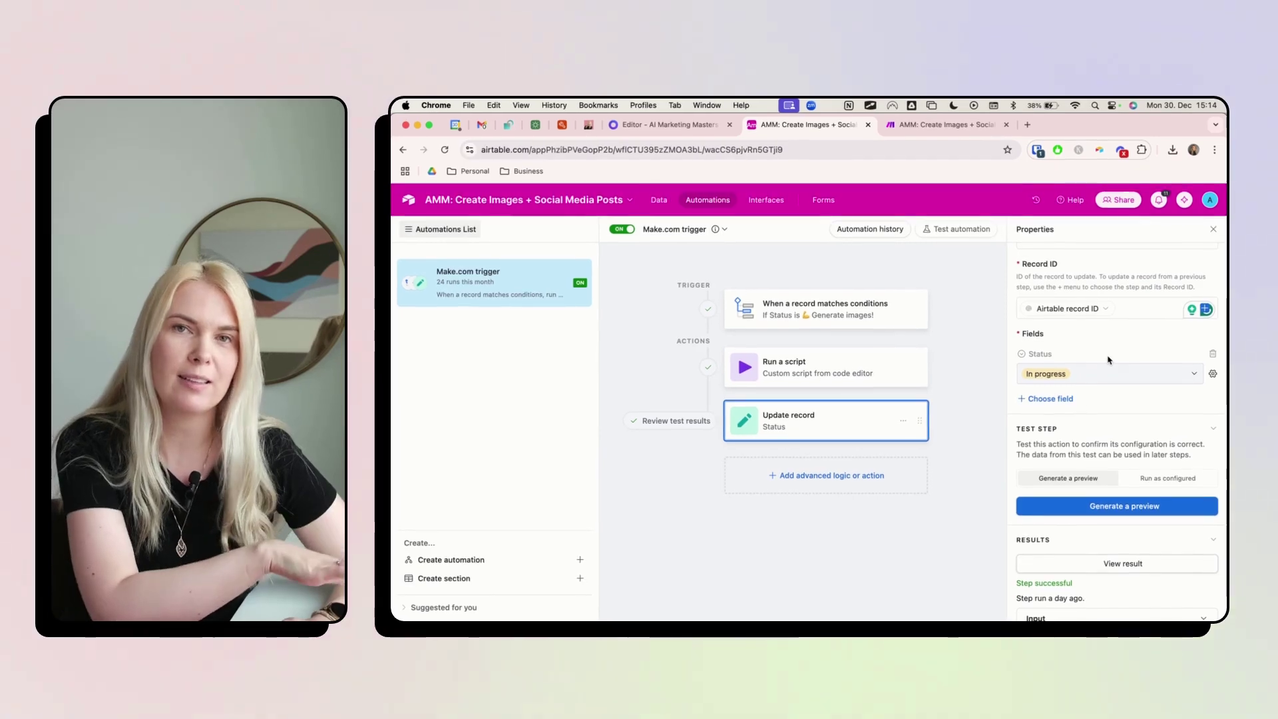
Close the step properties, view the Content records table, and return to Make.
scroll(1108, 360, "down", 5)
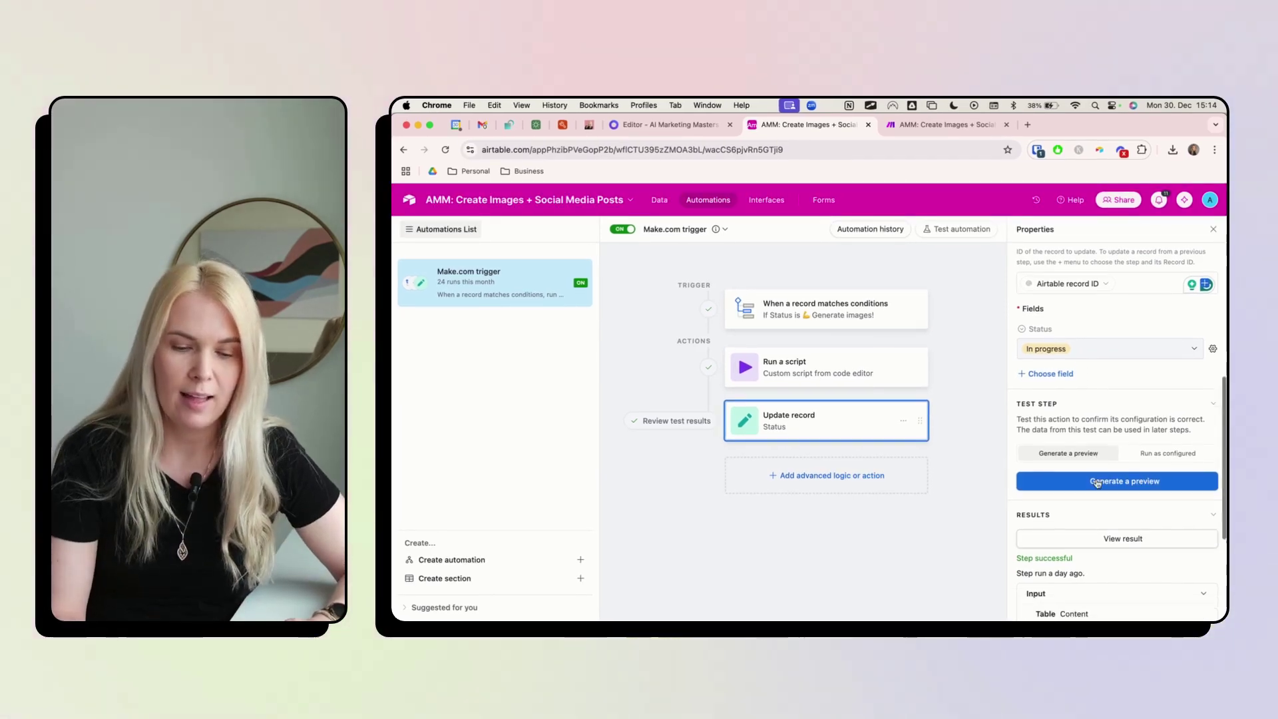
scroll(1105, 333, "up", 10)
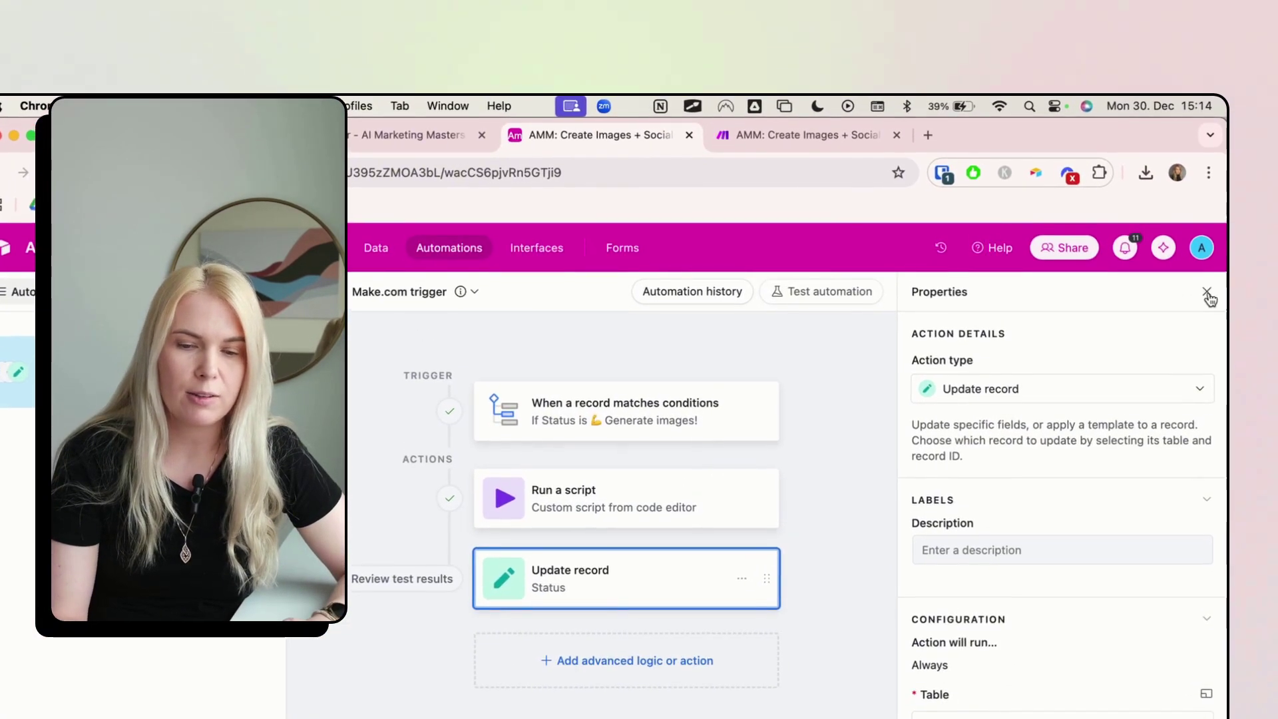
left_click(1206, 270)
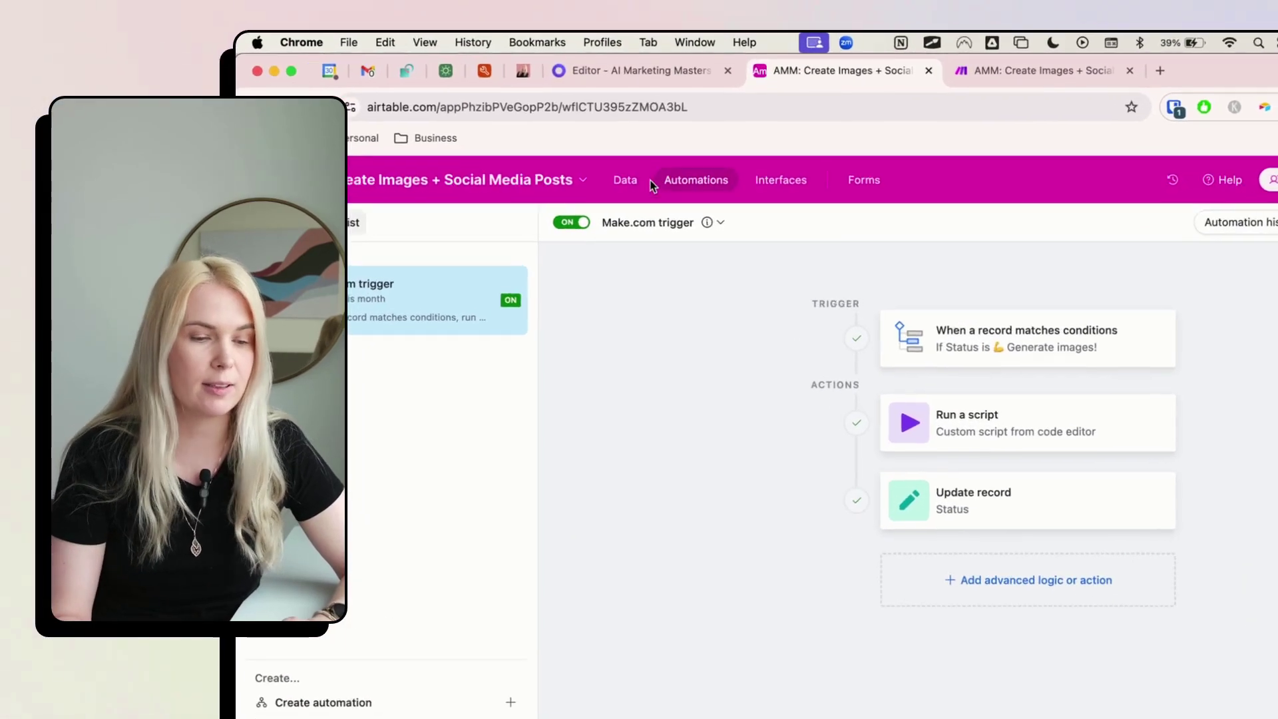
left_click(659, 199)
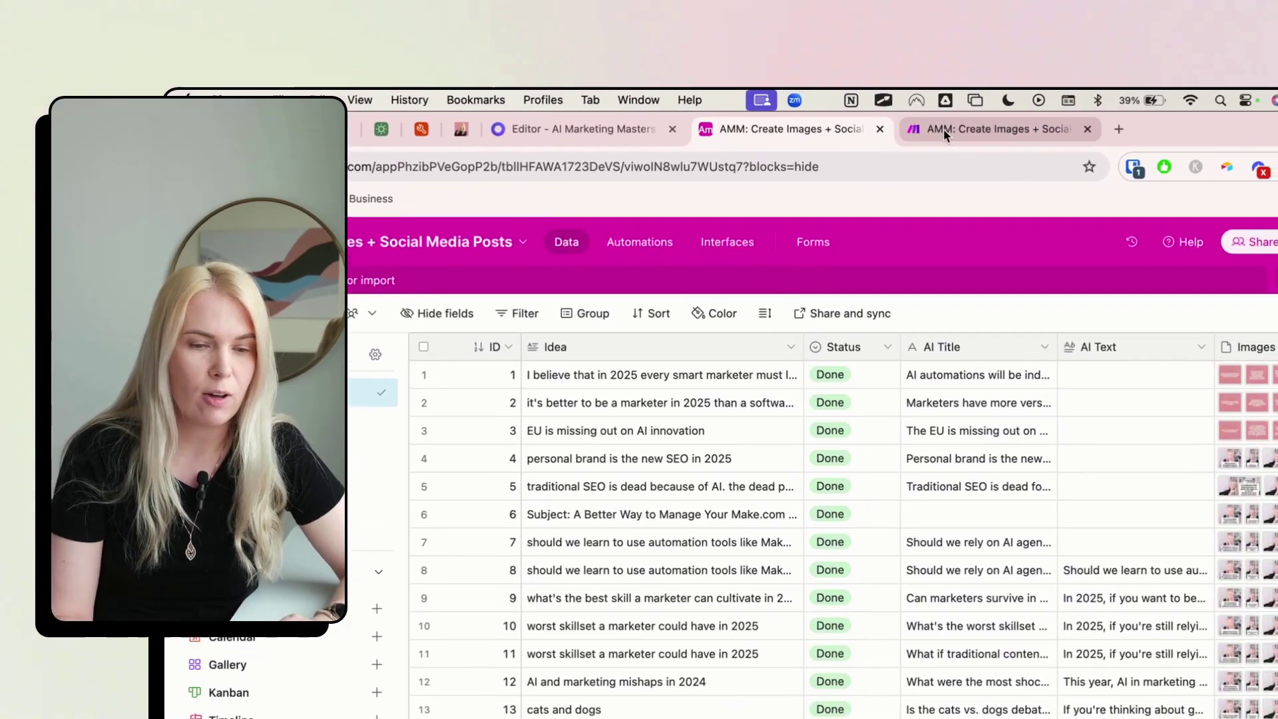
left_click(998, 54)
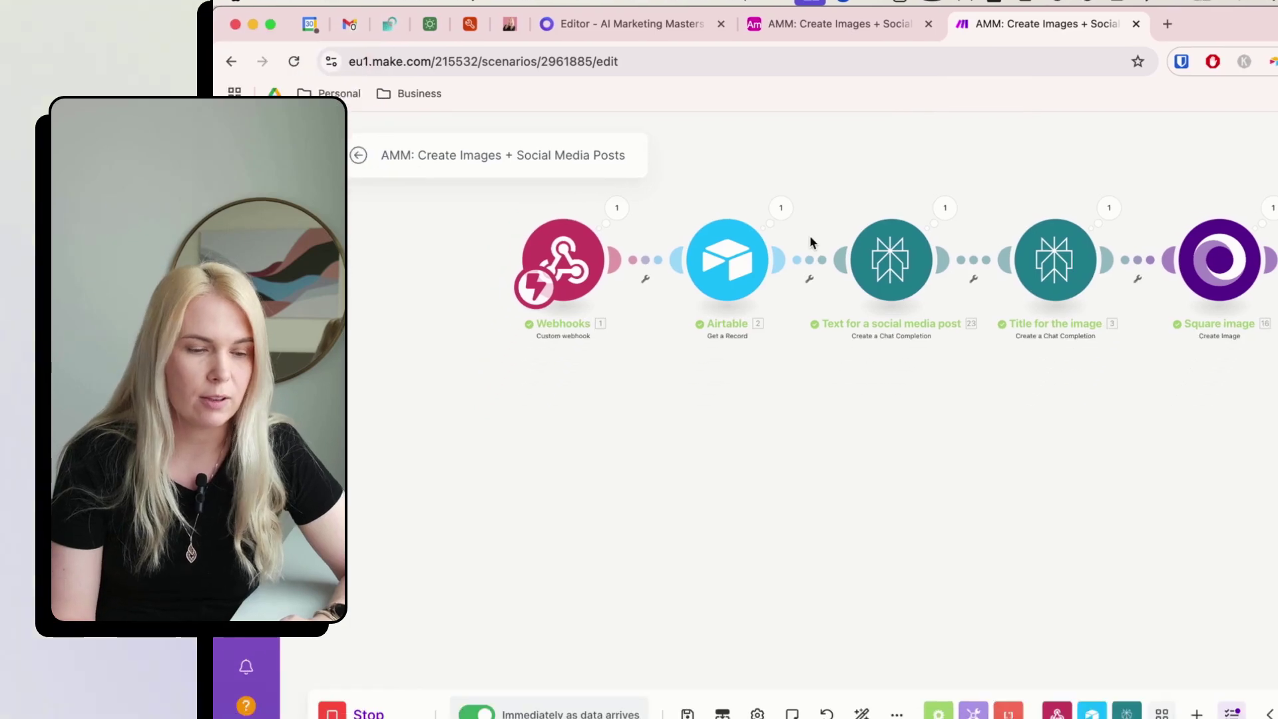
Verify Airtable Get a Record maps Record ID from the webhook's recordID, then open the post text module.
left_click_drag(749, 358, 769, 506)
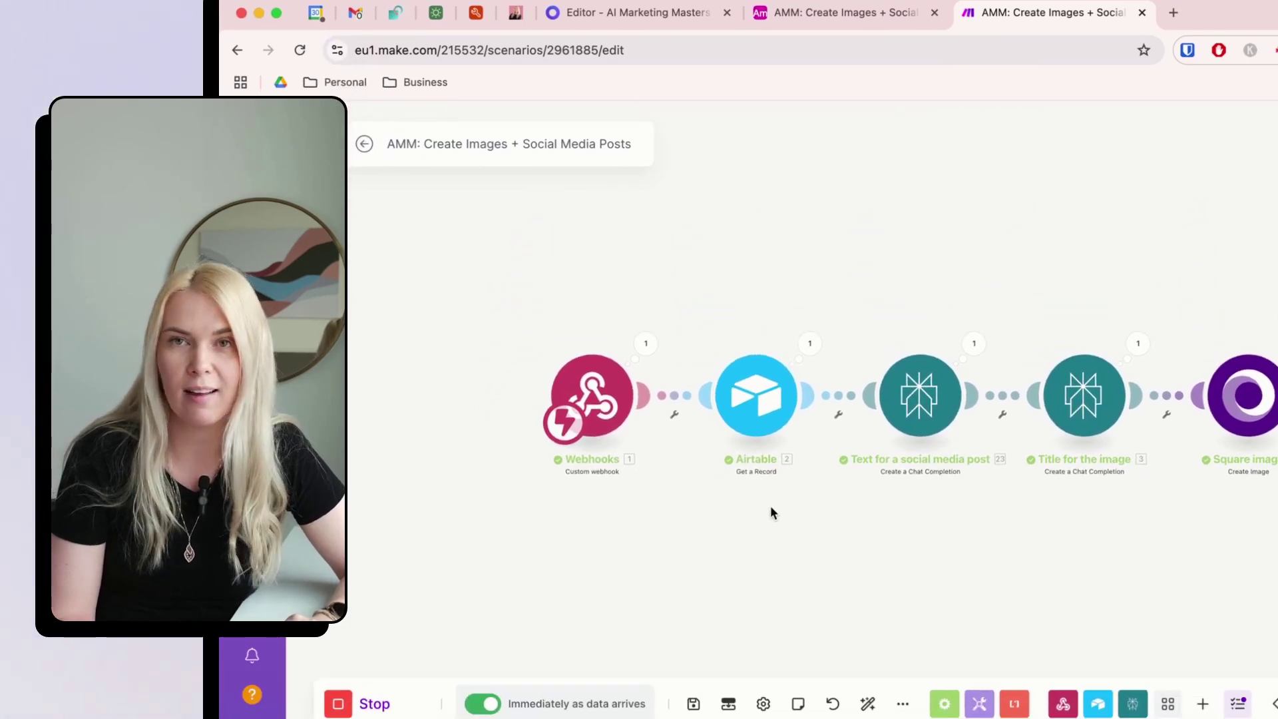
scroll(765, 266, "down", 5)
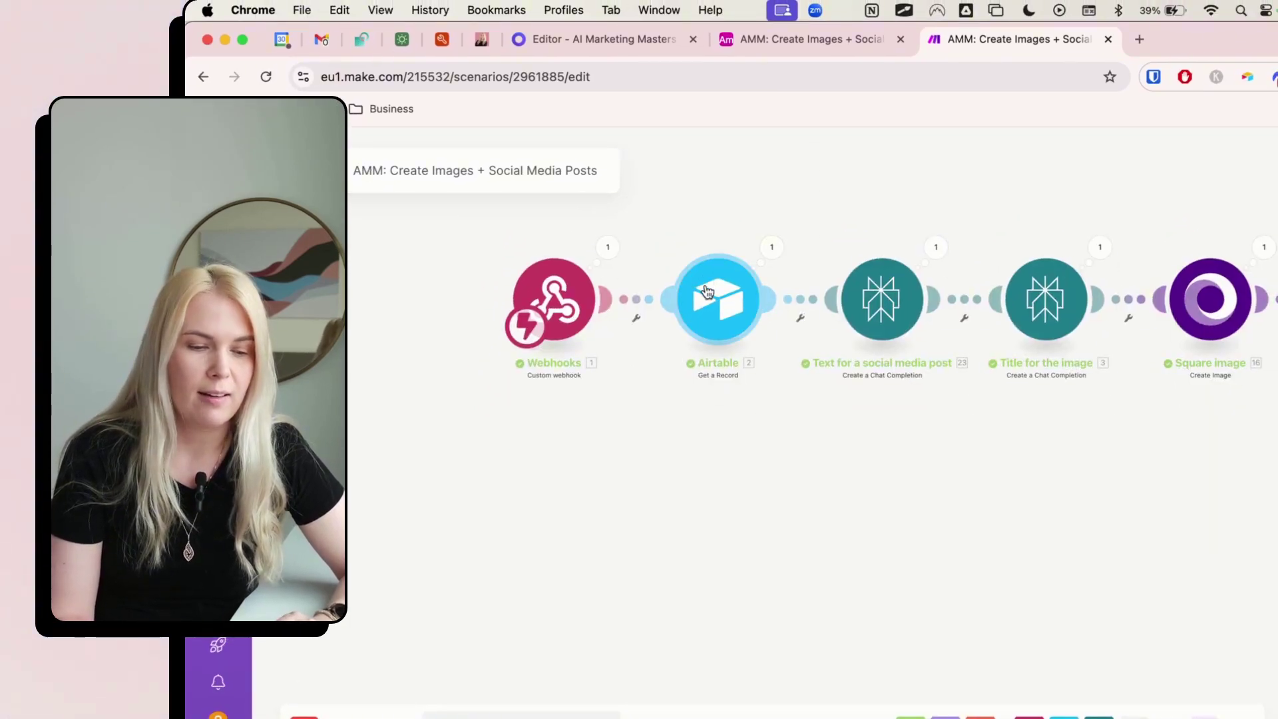
left_click(718, 313)
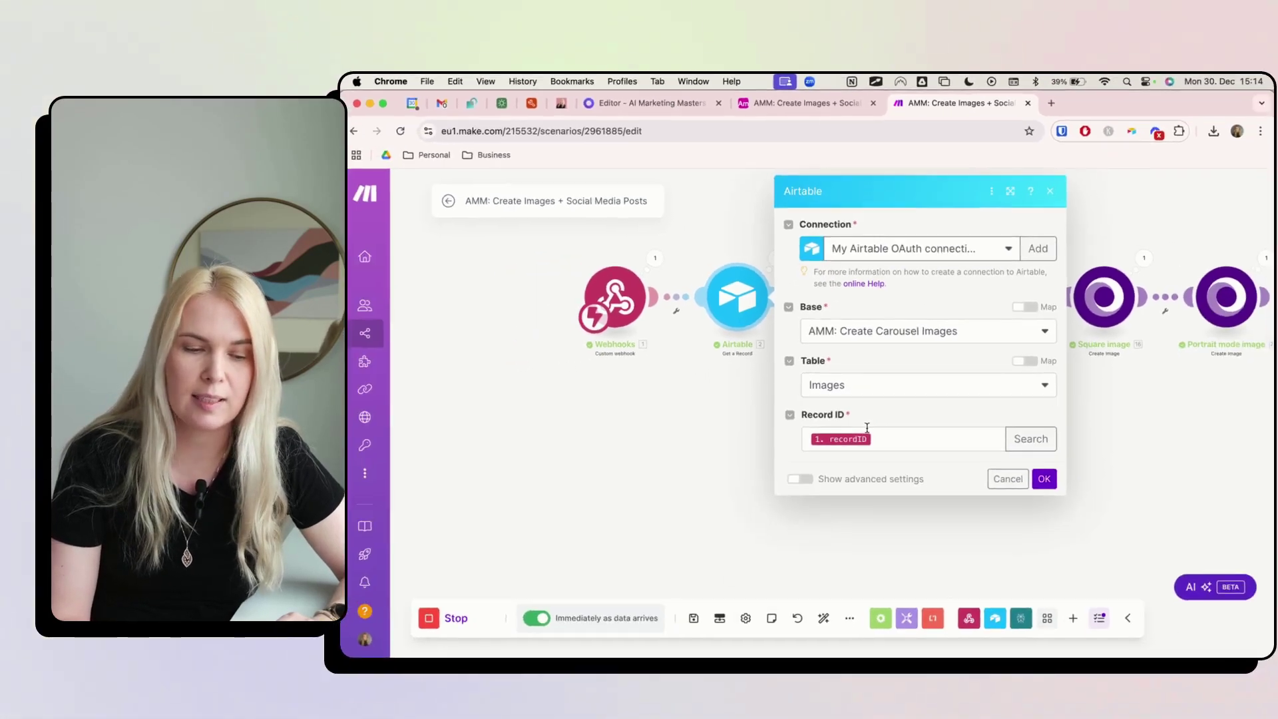
left_click(904, 486)
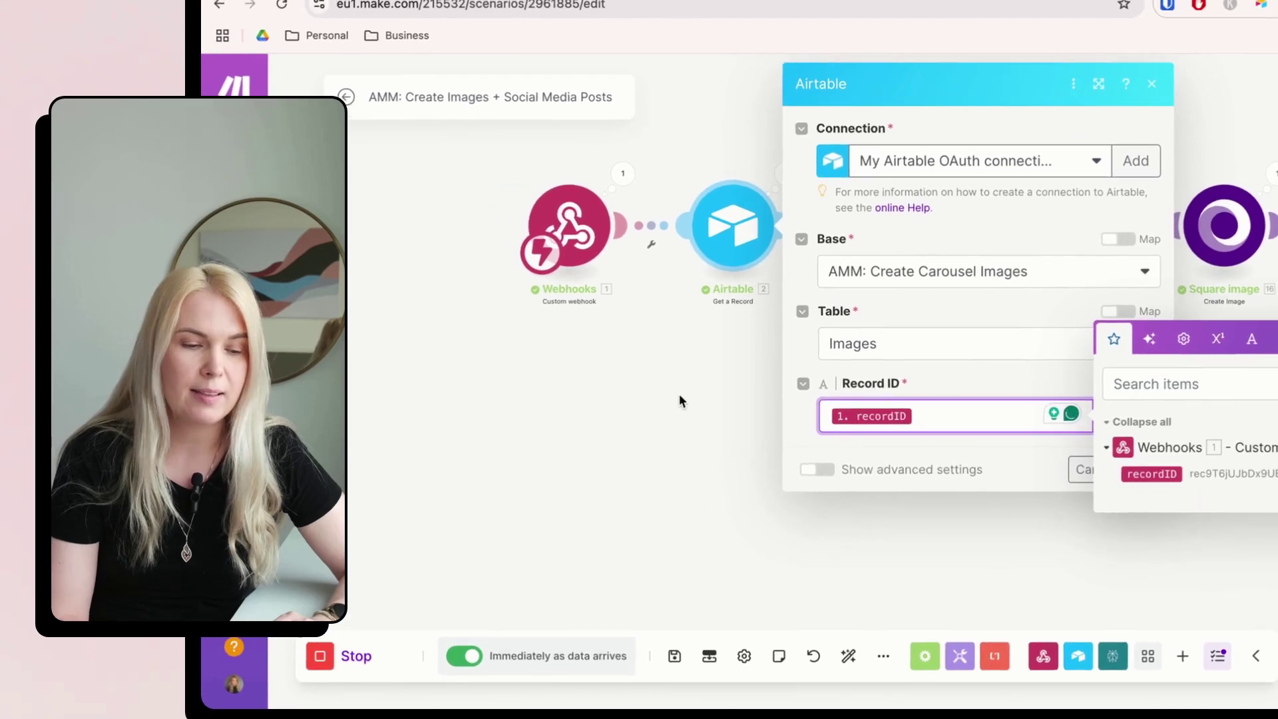
left_click(718, 400)
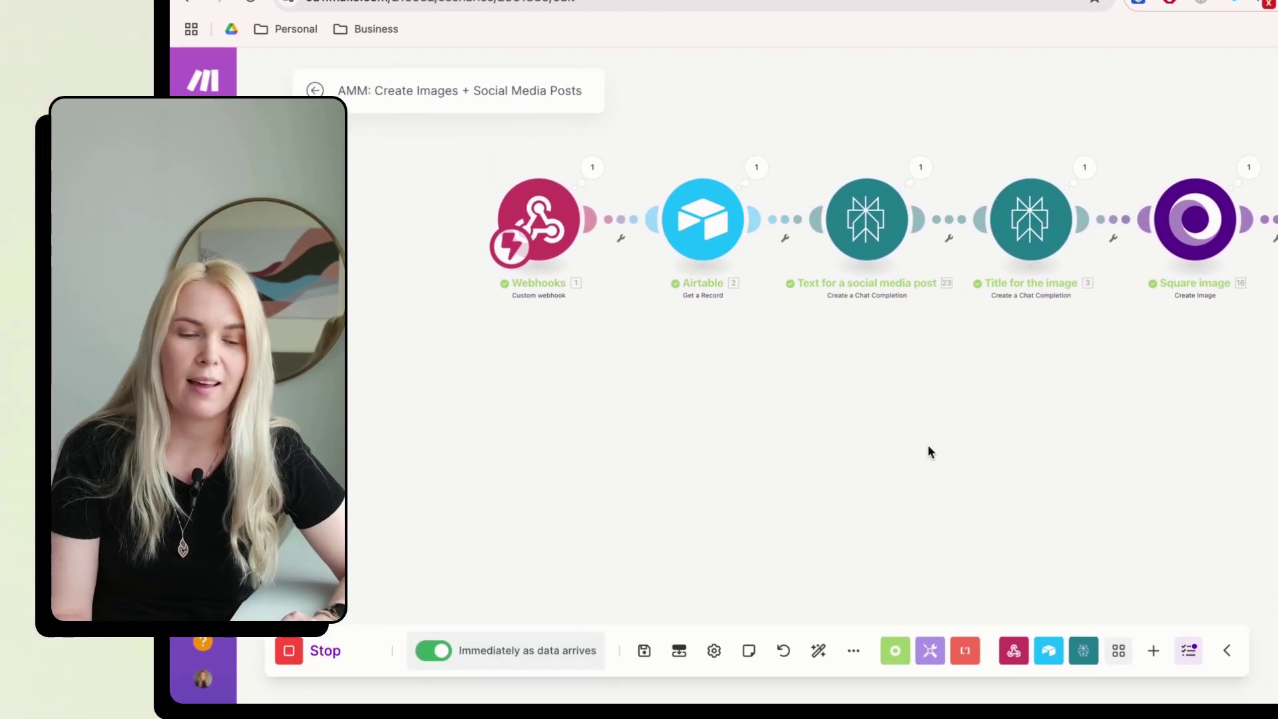
left_click(877, 222)
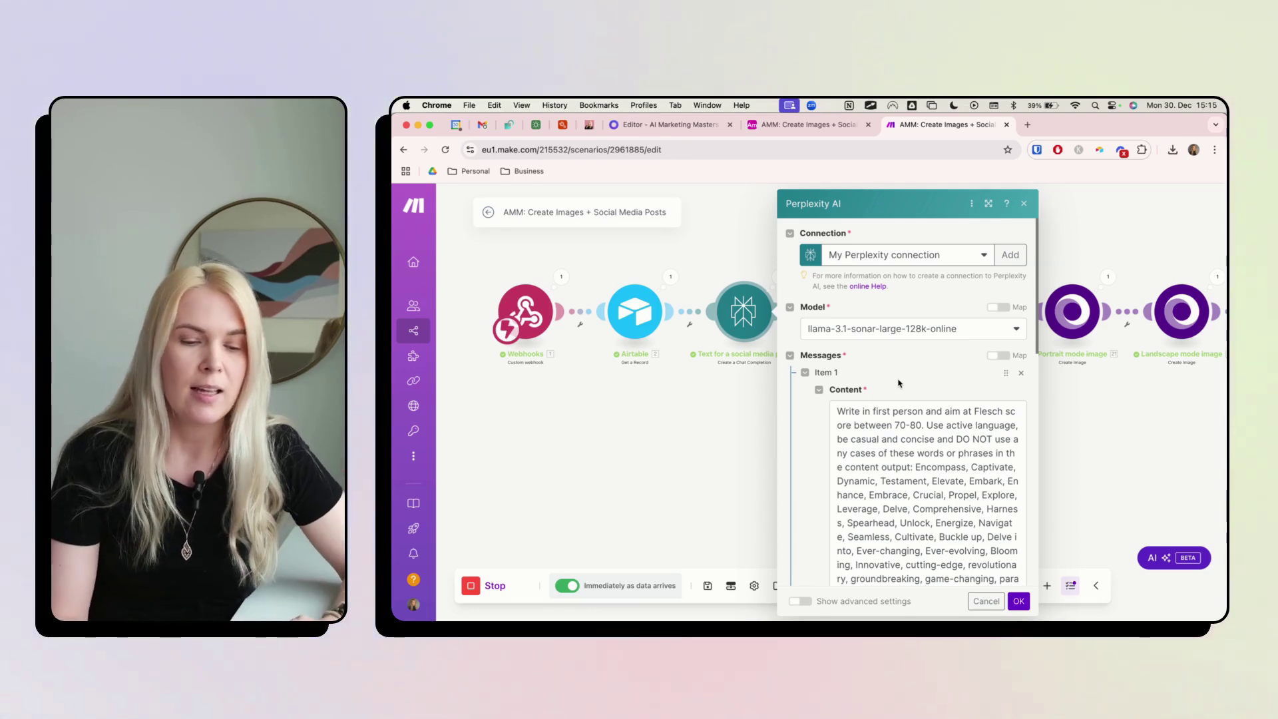
Review the social post prompt: Item 2 Input mapped to 2. Idea, temperature 0.5, then confirm.
scroll(898, 384, "down", 10)
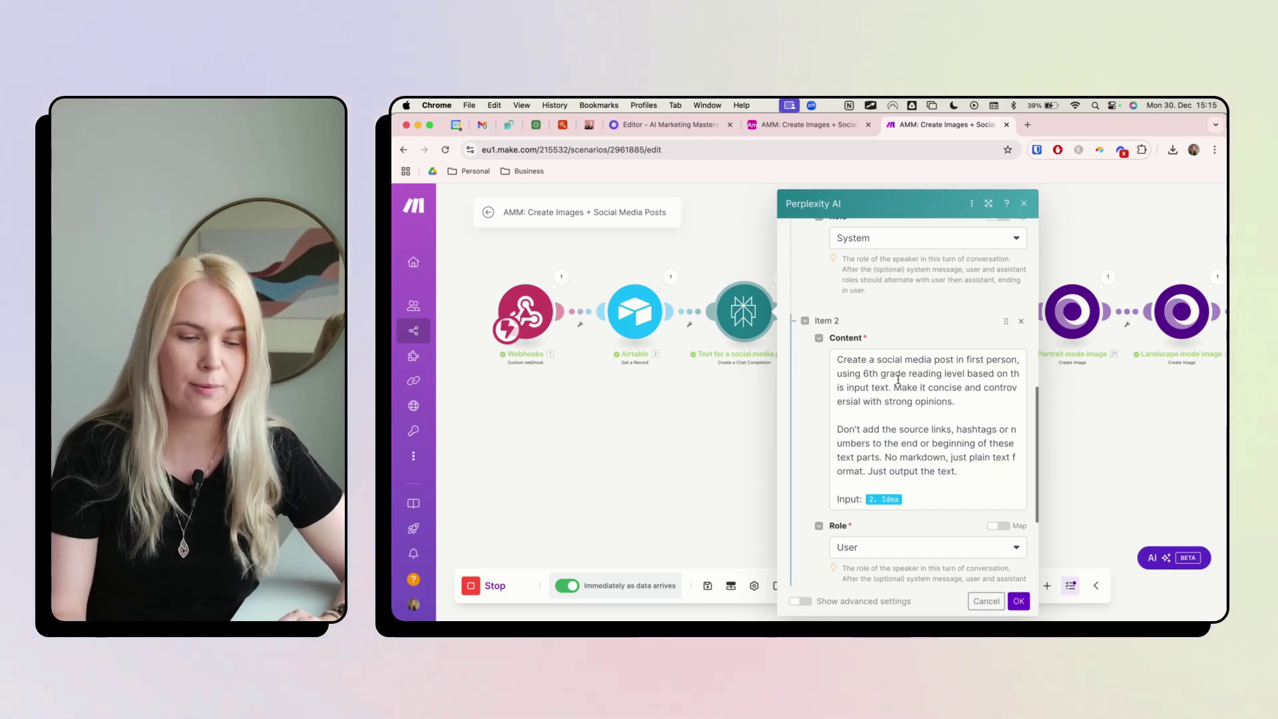
scroll(898, 380, "down", 4)
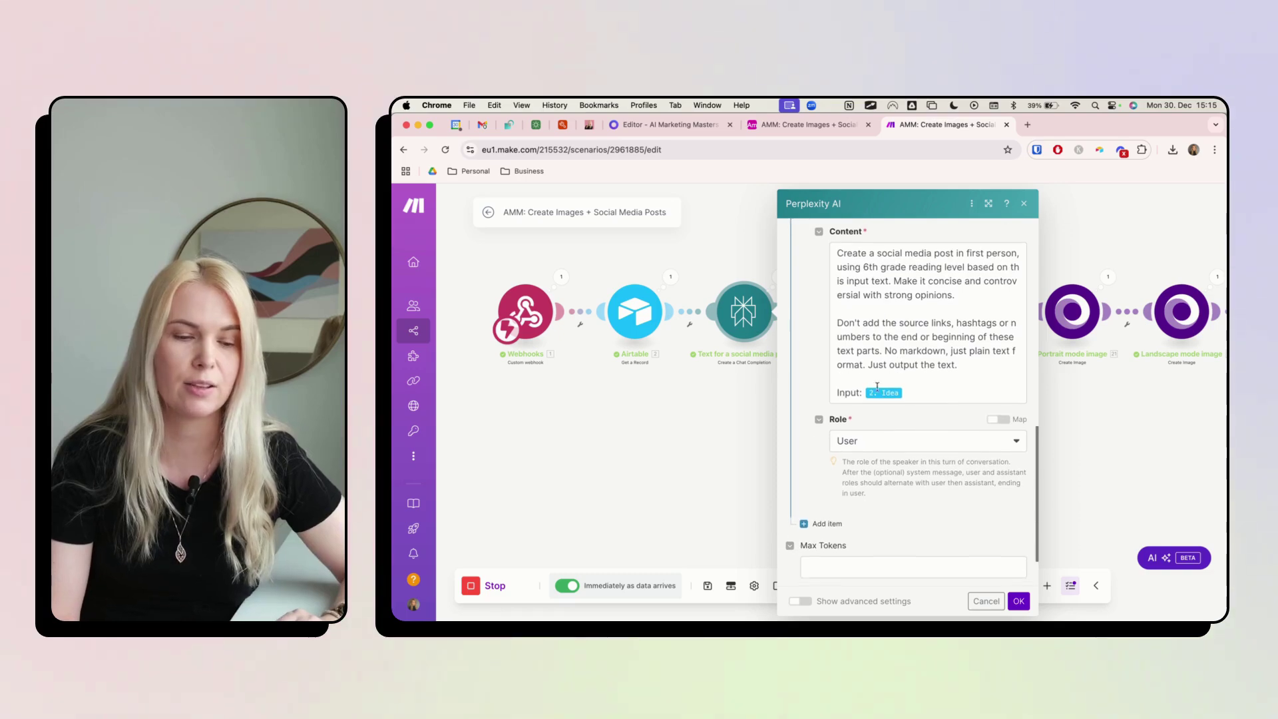
scroll(905, 373, "up", 2)
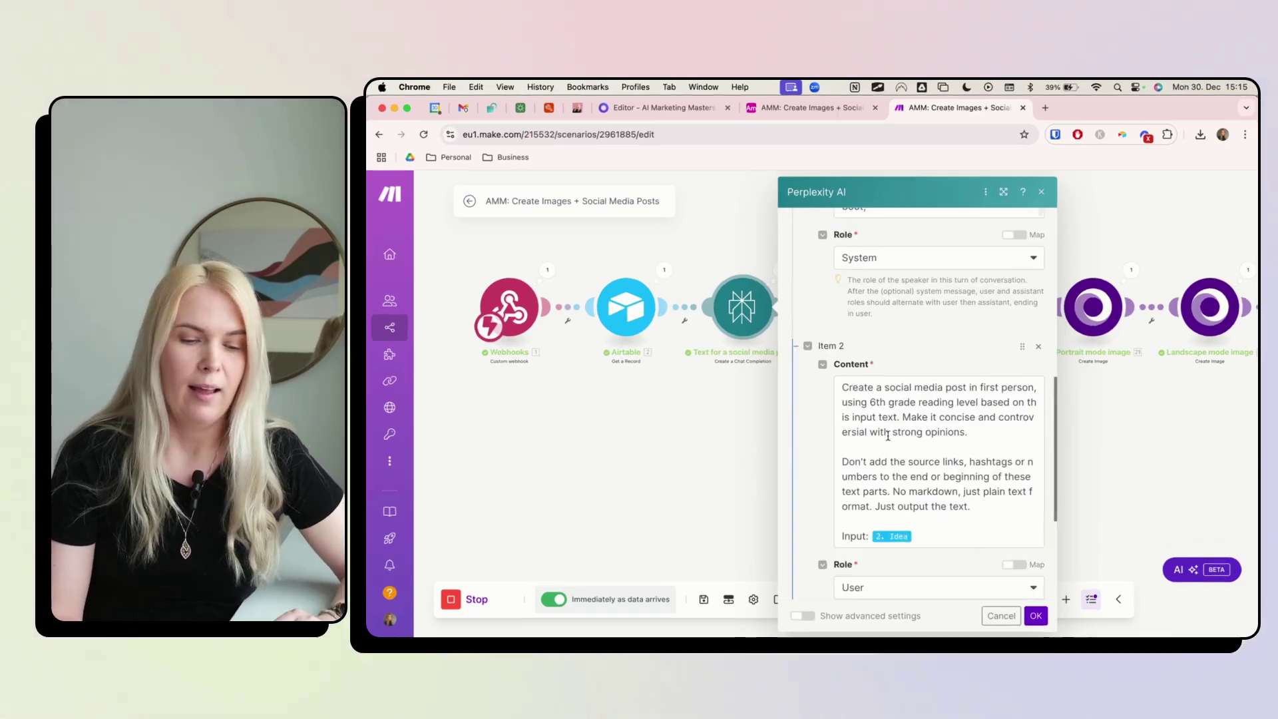
scroll(879, 430, "down", 2)
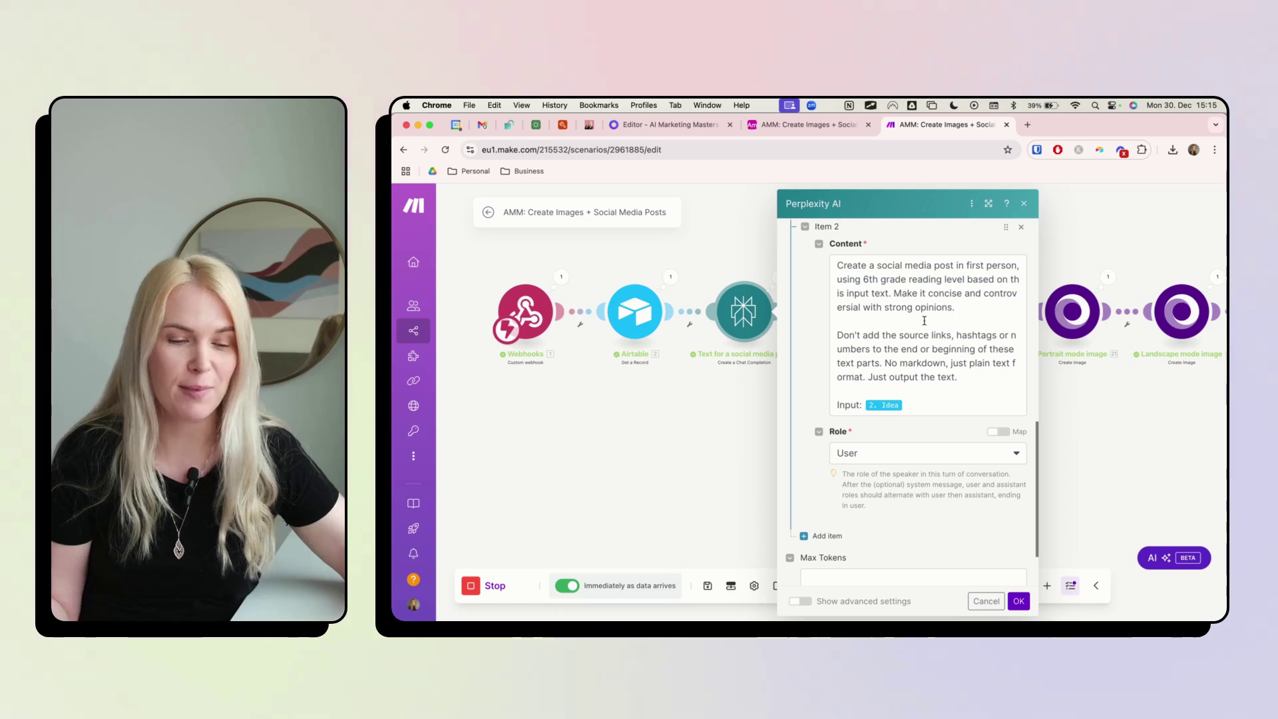
left_click(844, 403)
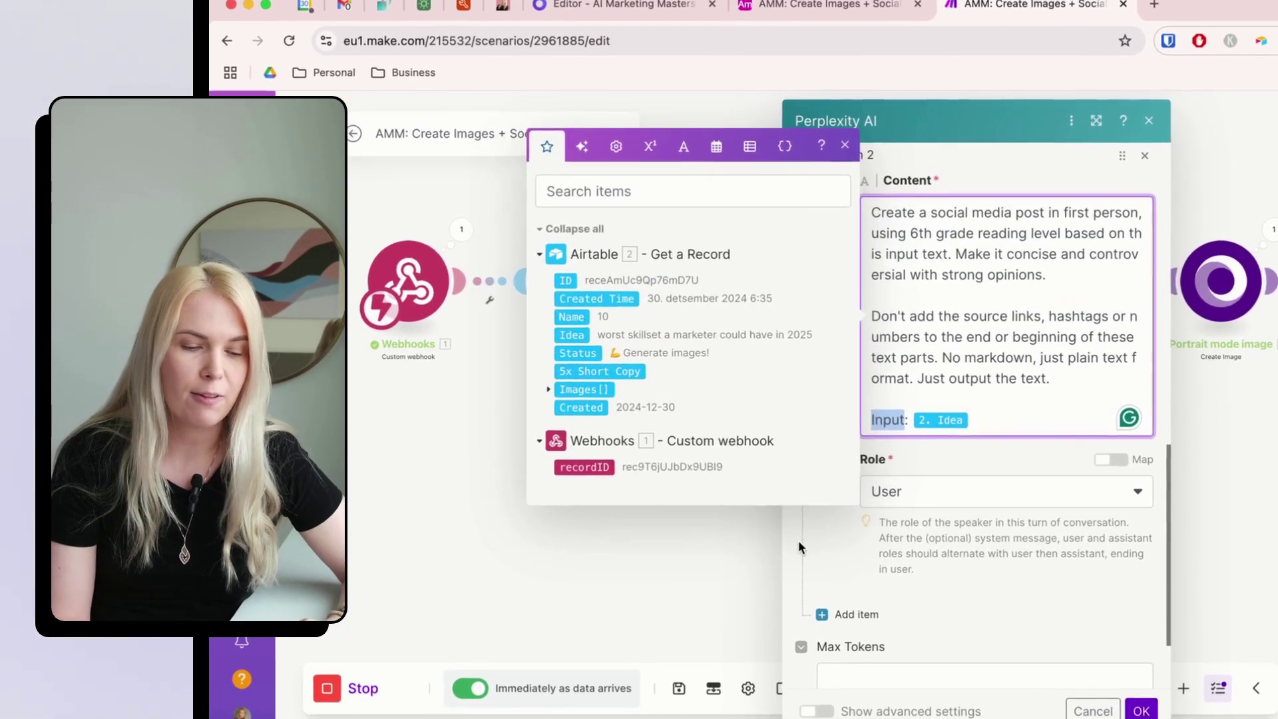
left_click(783, 496)
left_click(977, 422)
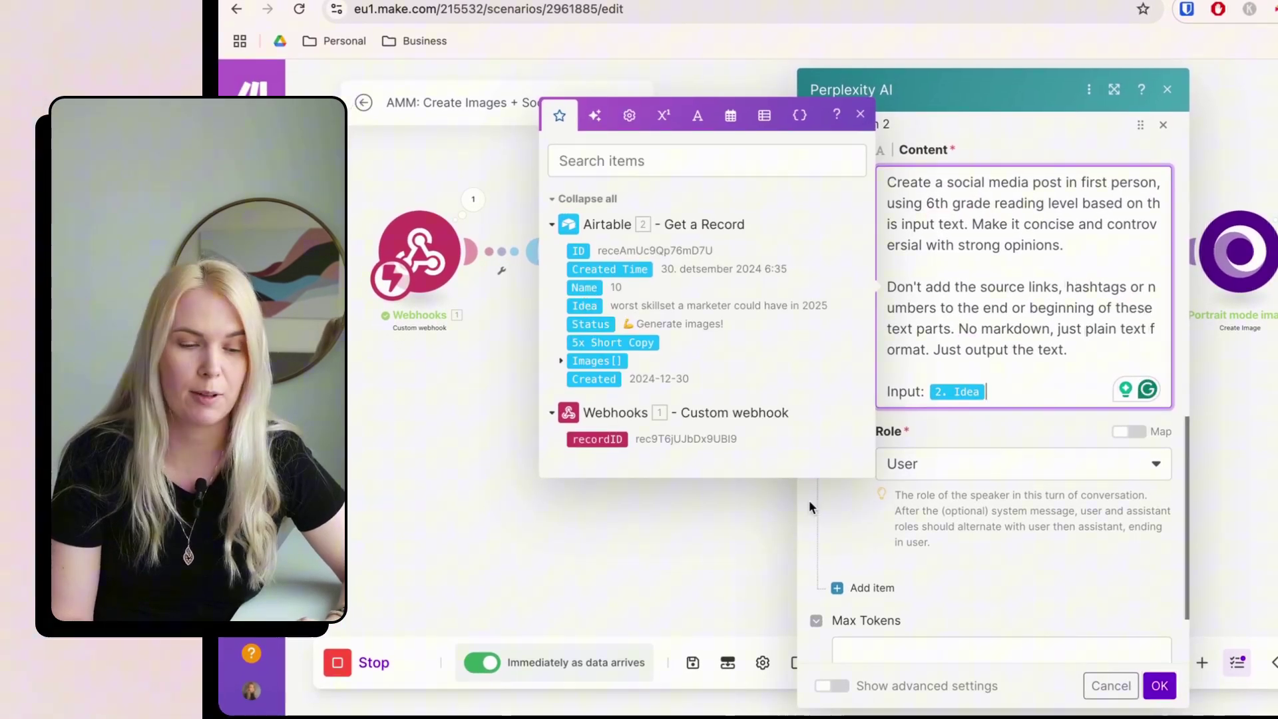
left_click(809, 500)
scroll(808, 500, "down", 3)
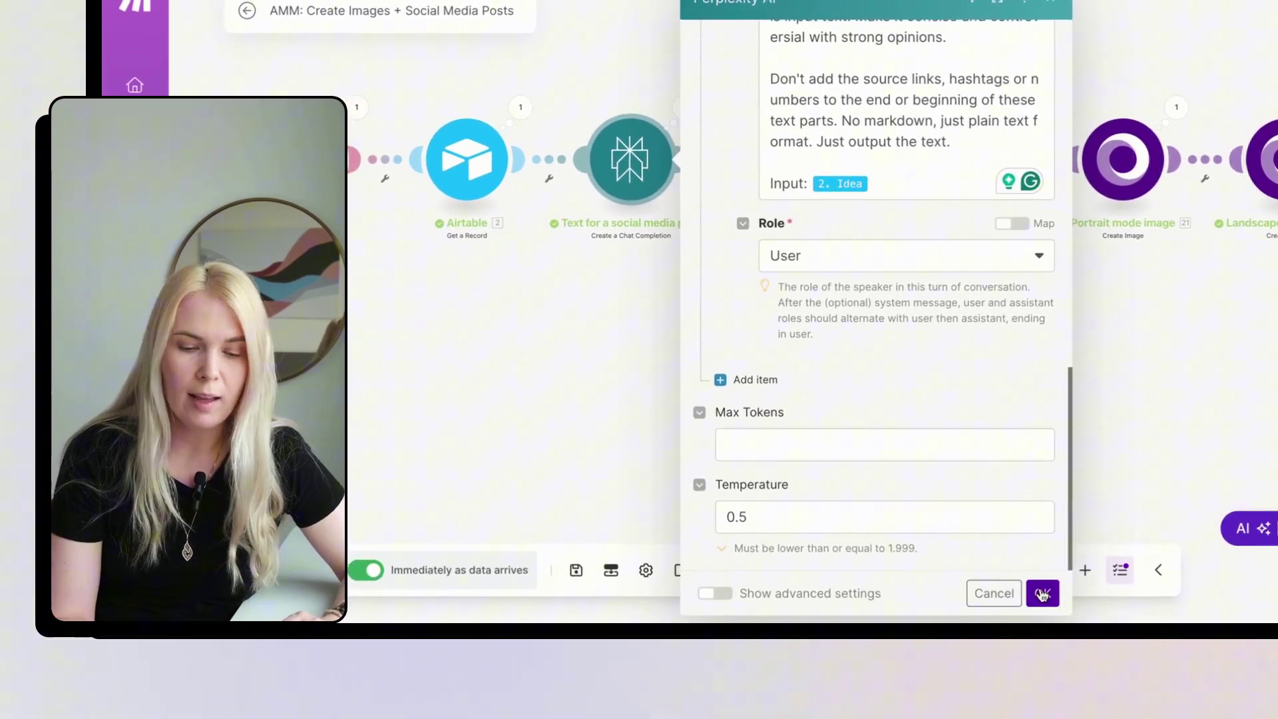
left_click(1018, 601)
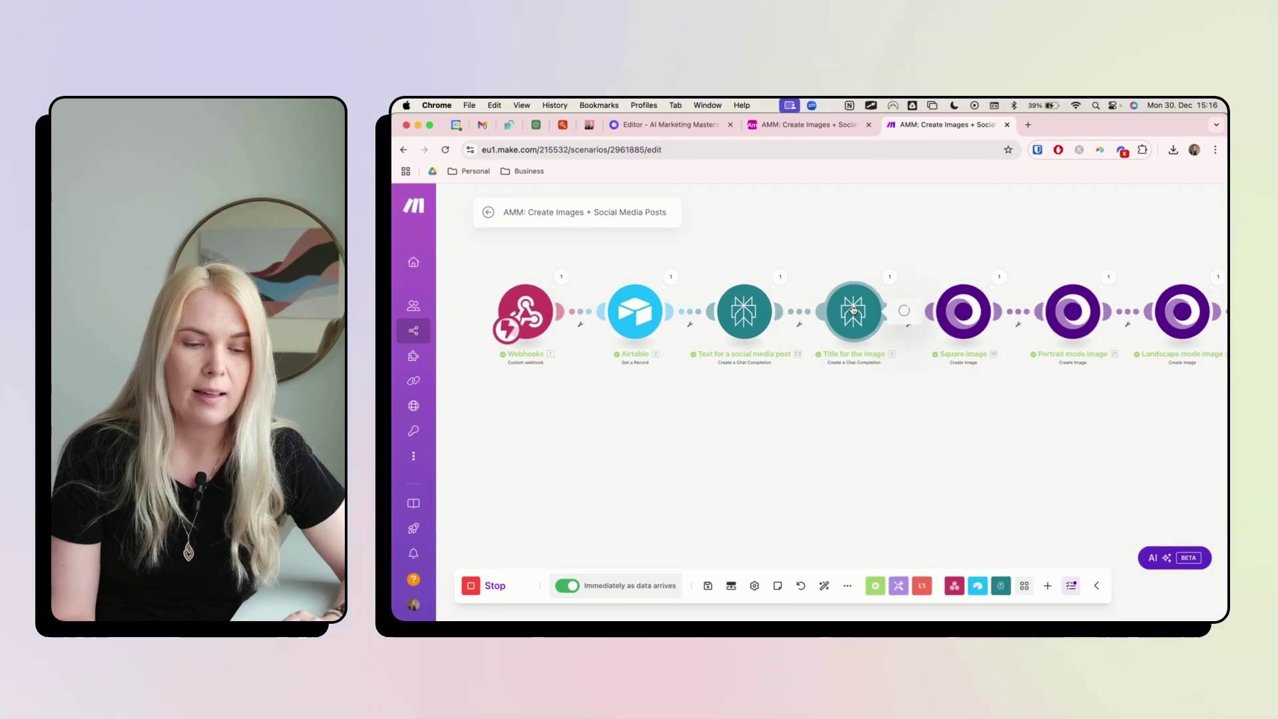
Review the Title for the image prompt (65-character hook from Idea) at temperature 0.5, then close it.
left_click(853, 309)
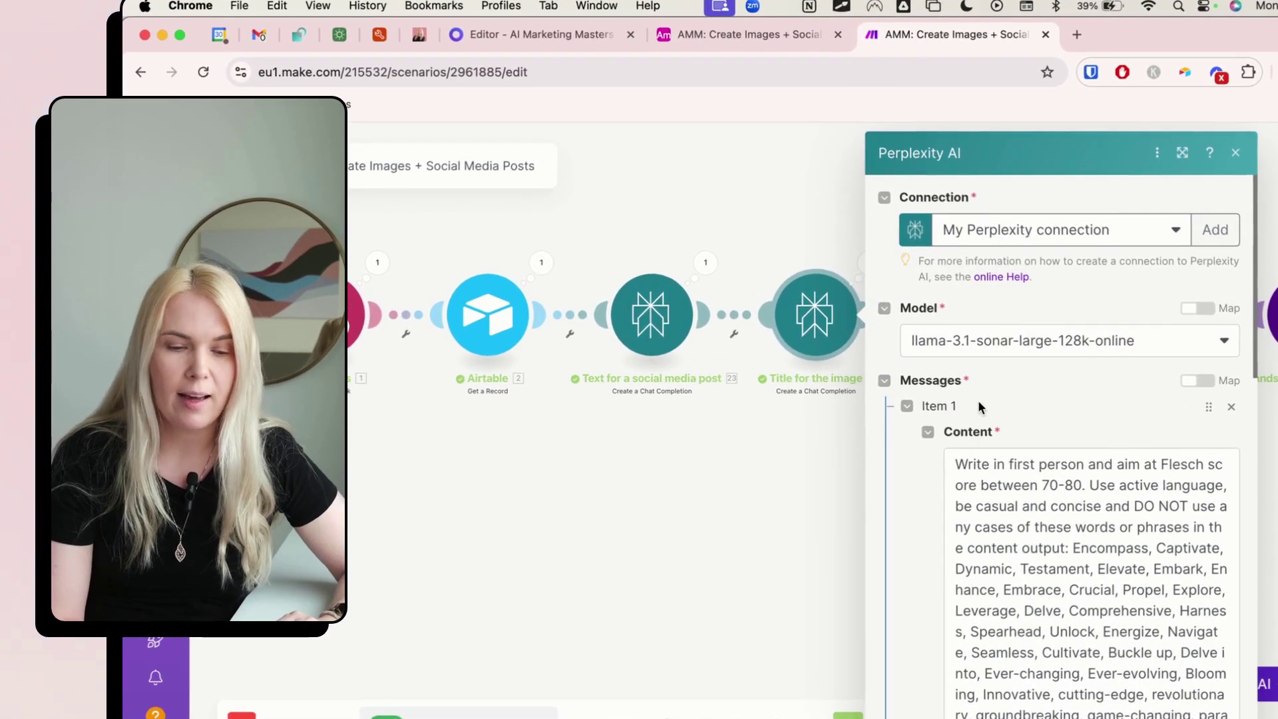
scroll(978, 401, "down", 10)
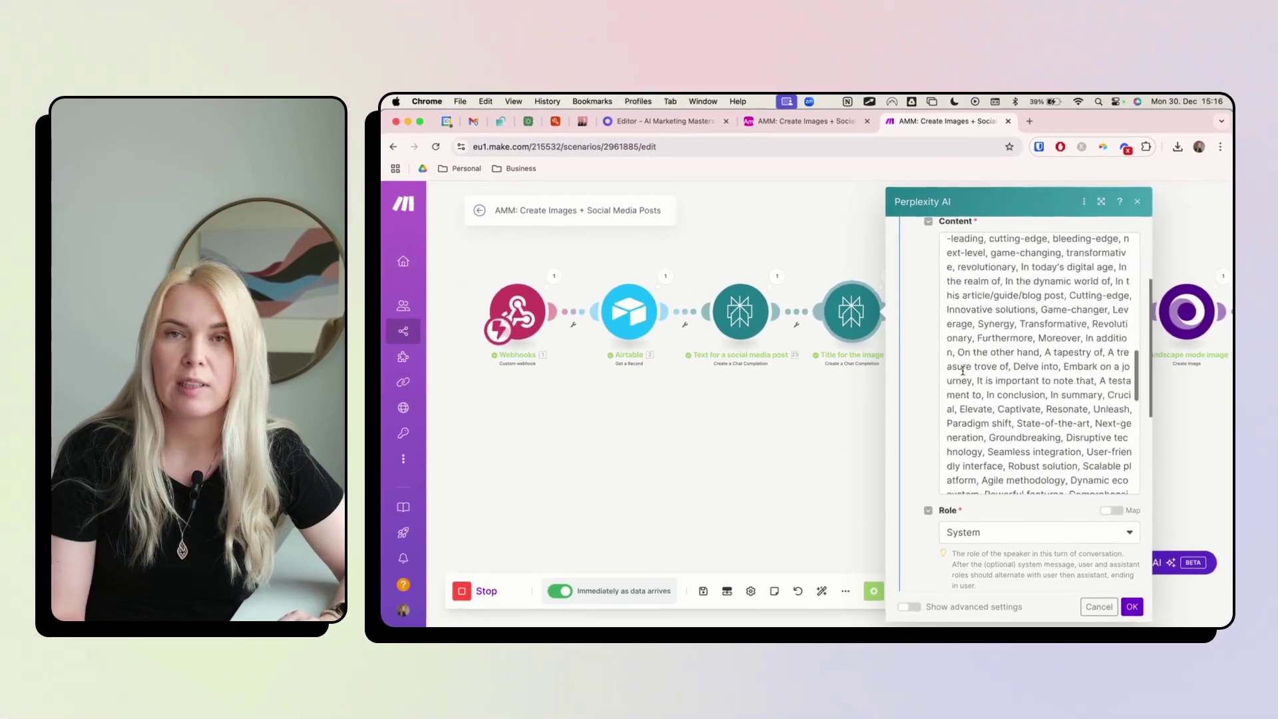
scroll(963, 371, "down", 5)
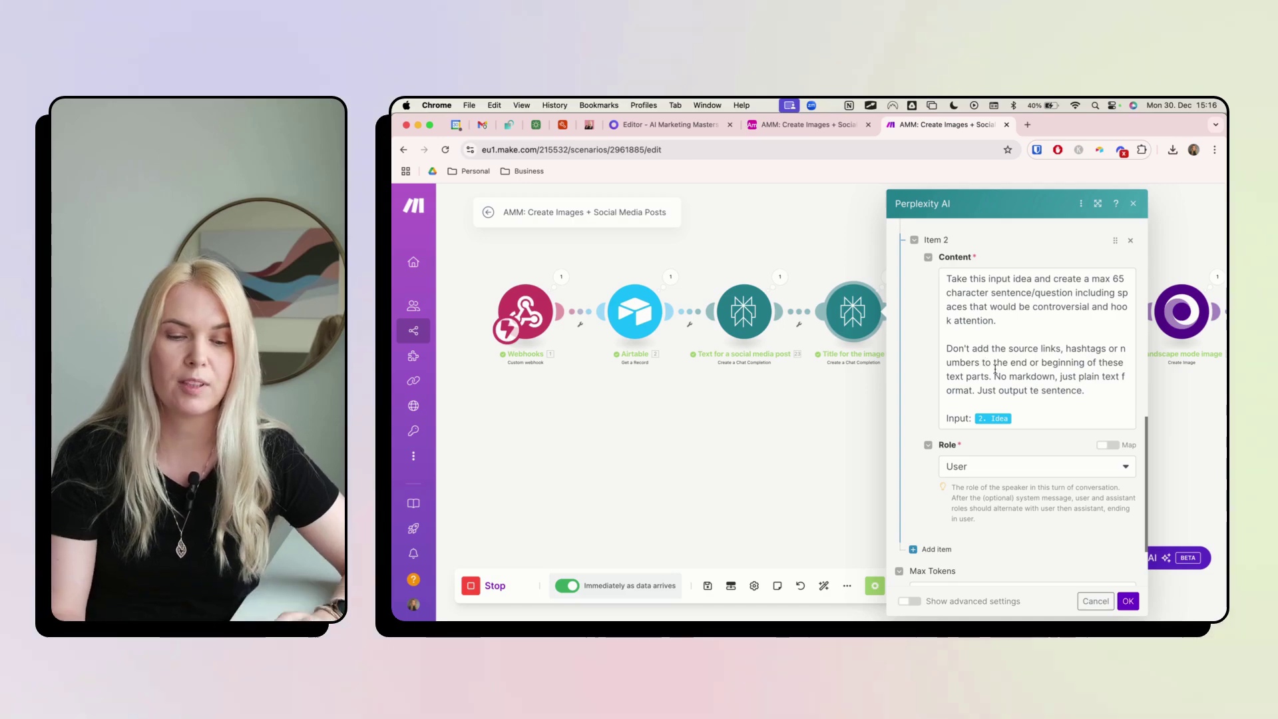
left_click(1033, 391)
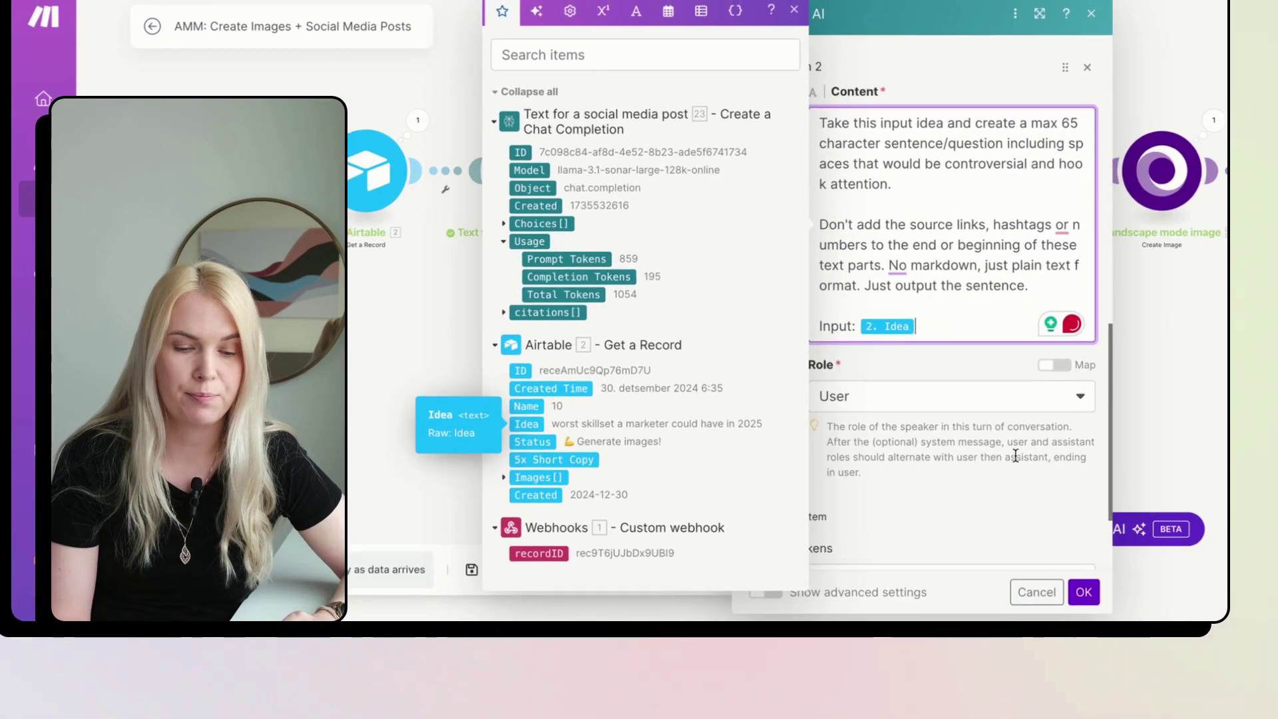
scroll(1069, 435, "down", 3)
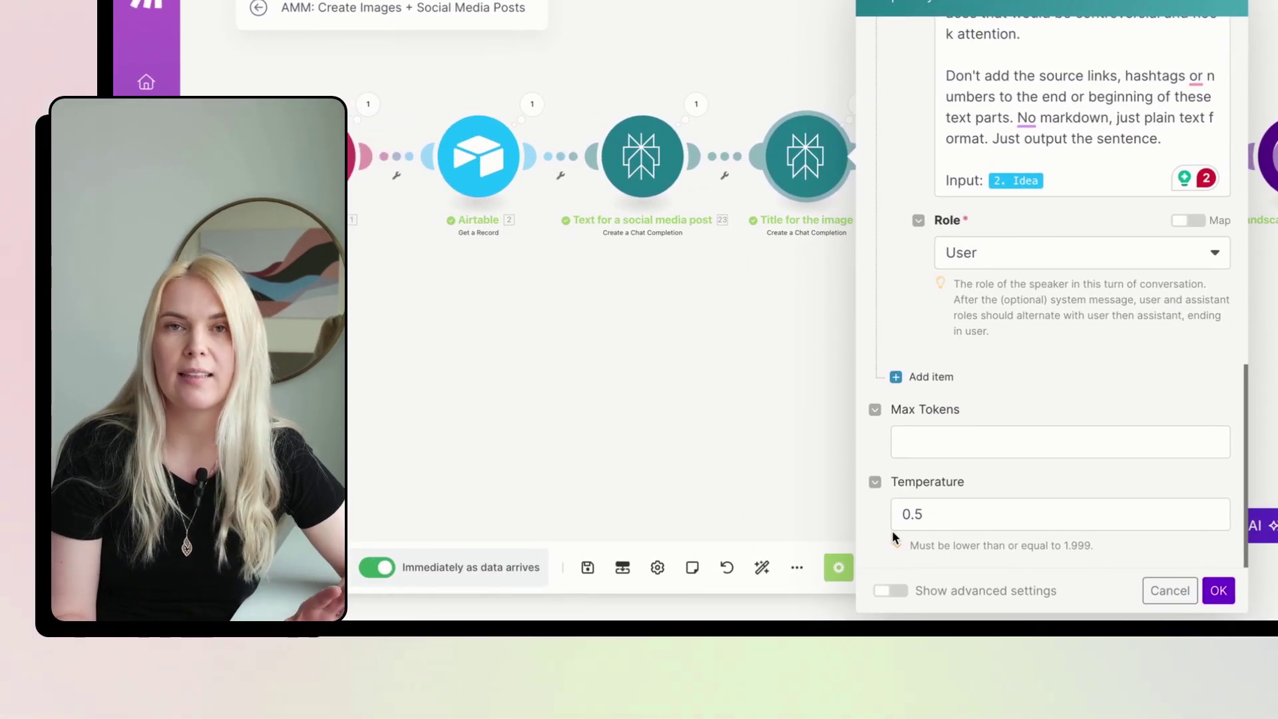
left_click(1218, 590)
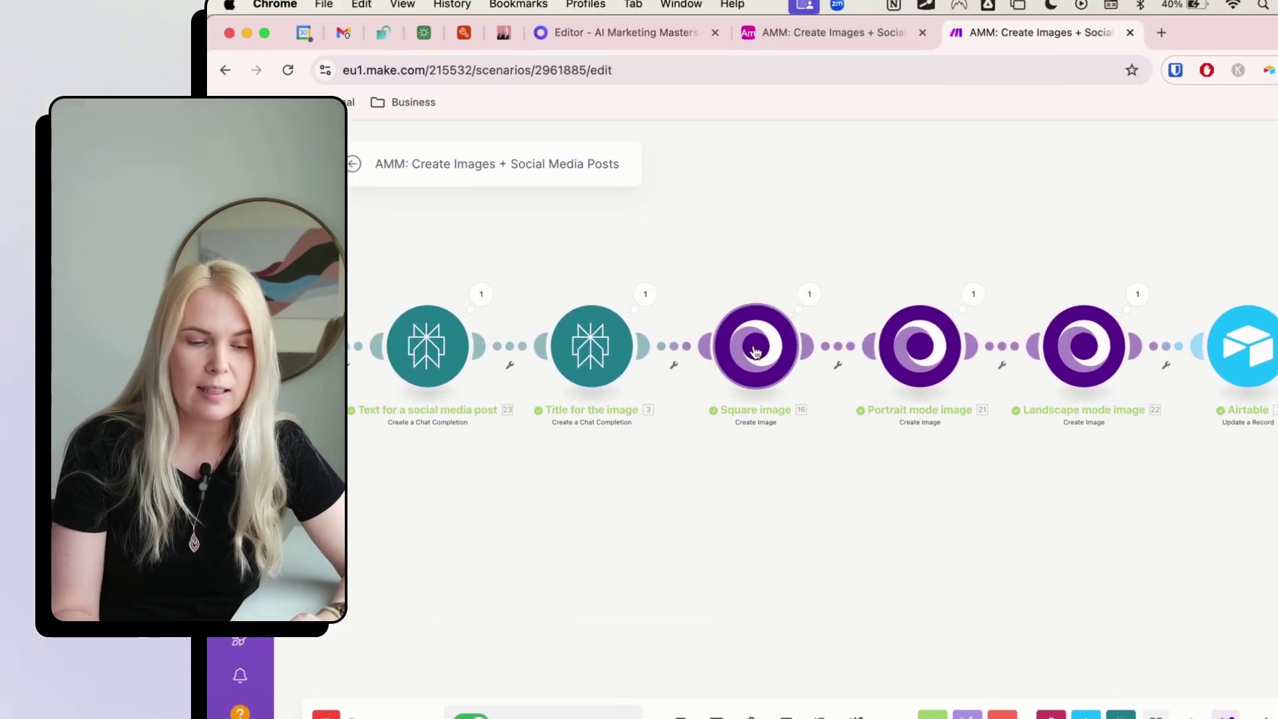
Switch to the Placid editor showing the existing 1000×1000 square quote template.
left_click(626, 32)
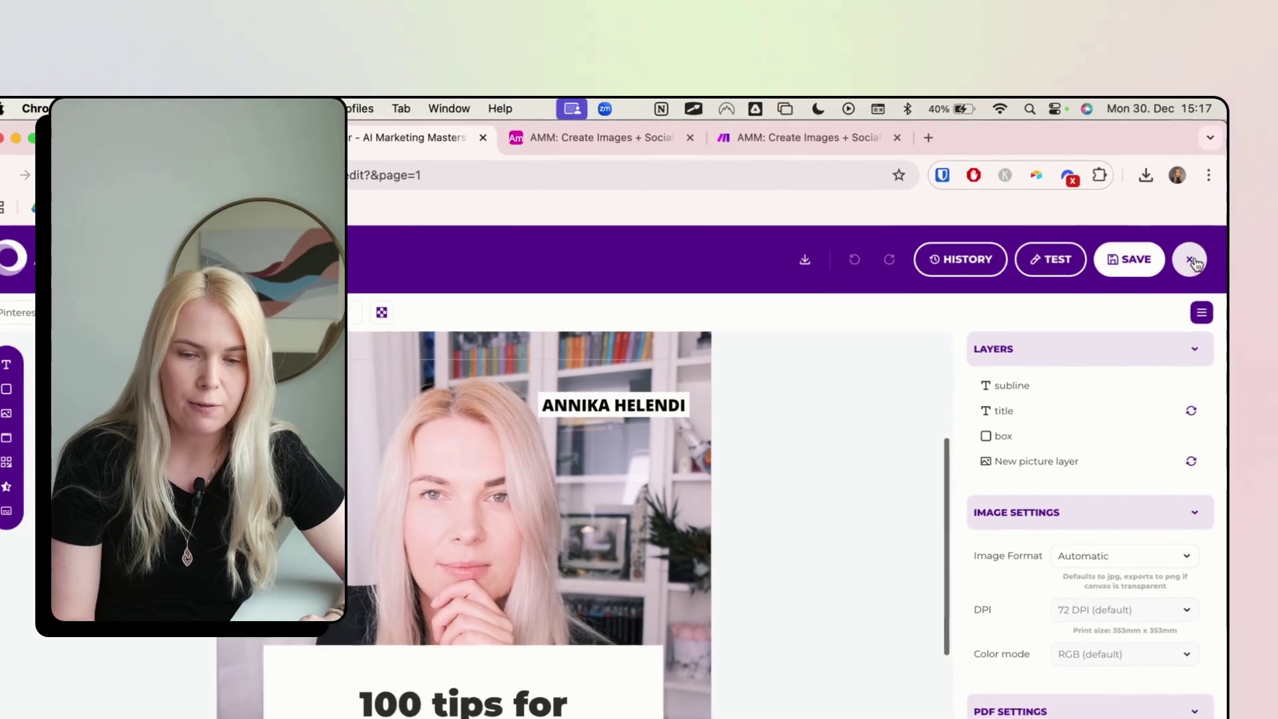
Close the current template and browse the 1200×1200 Feed Square presets to the portrait-tips design.
left_click(1164, 205)
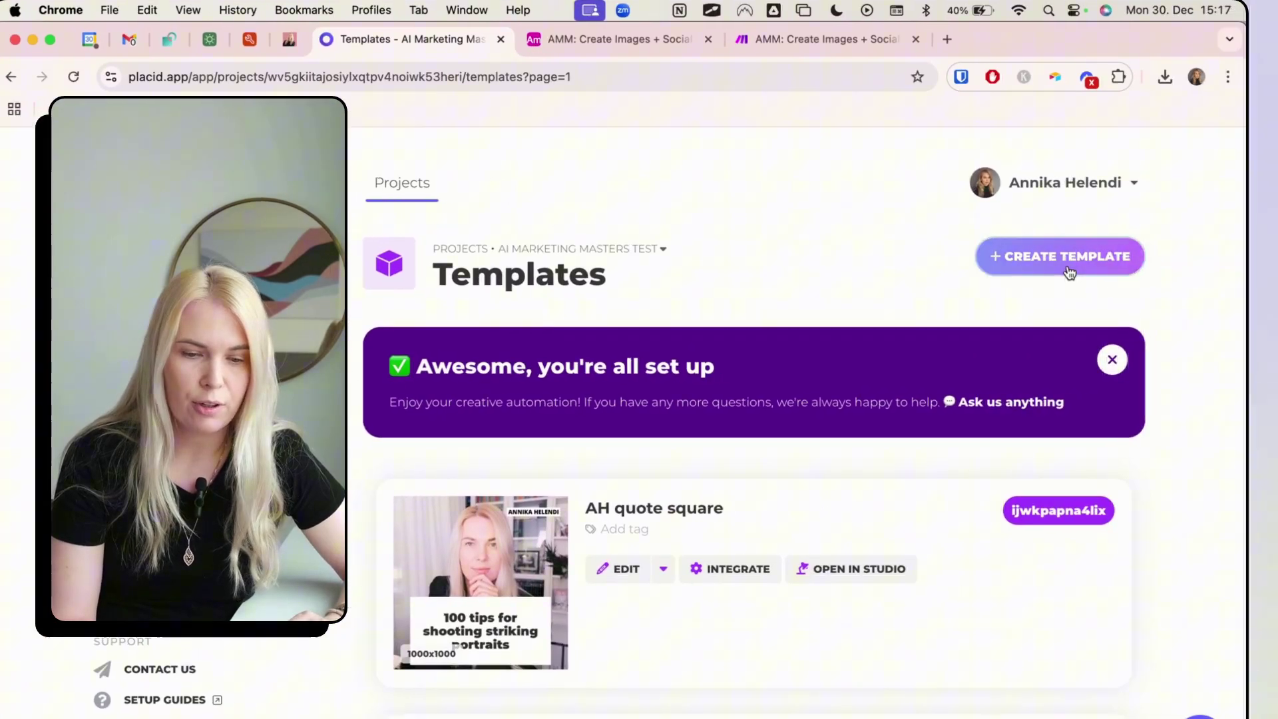
left_click(1065, 259)
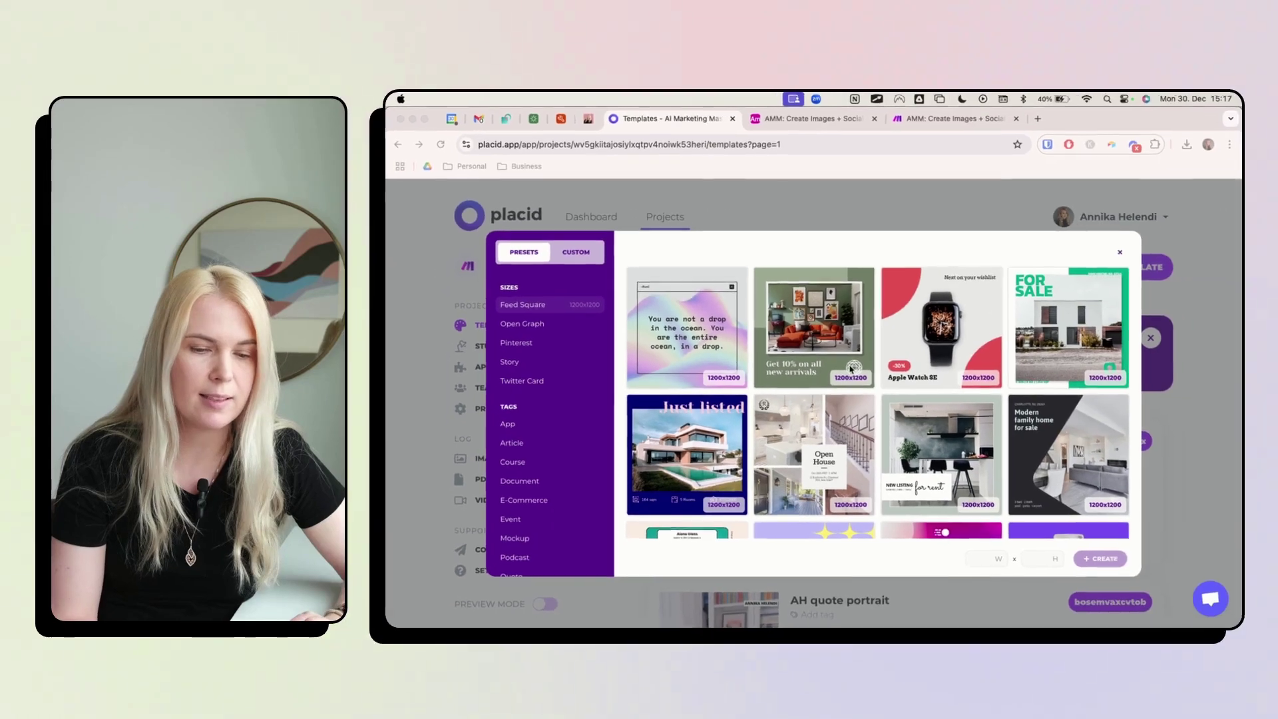
scroll(940, 375, "down", 5)
scroll(846, 369, "down", 15)
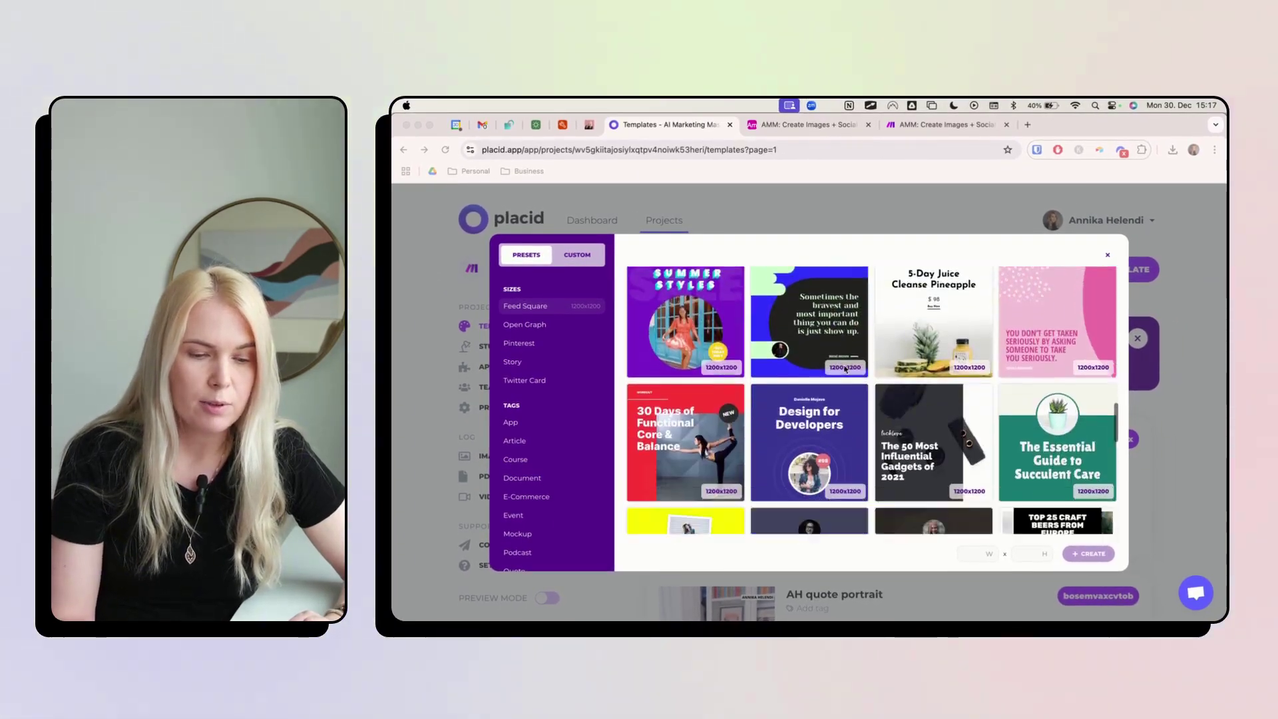
scroll(846, 368, "down", 3)
scroll(844, 369, "down", 15)
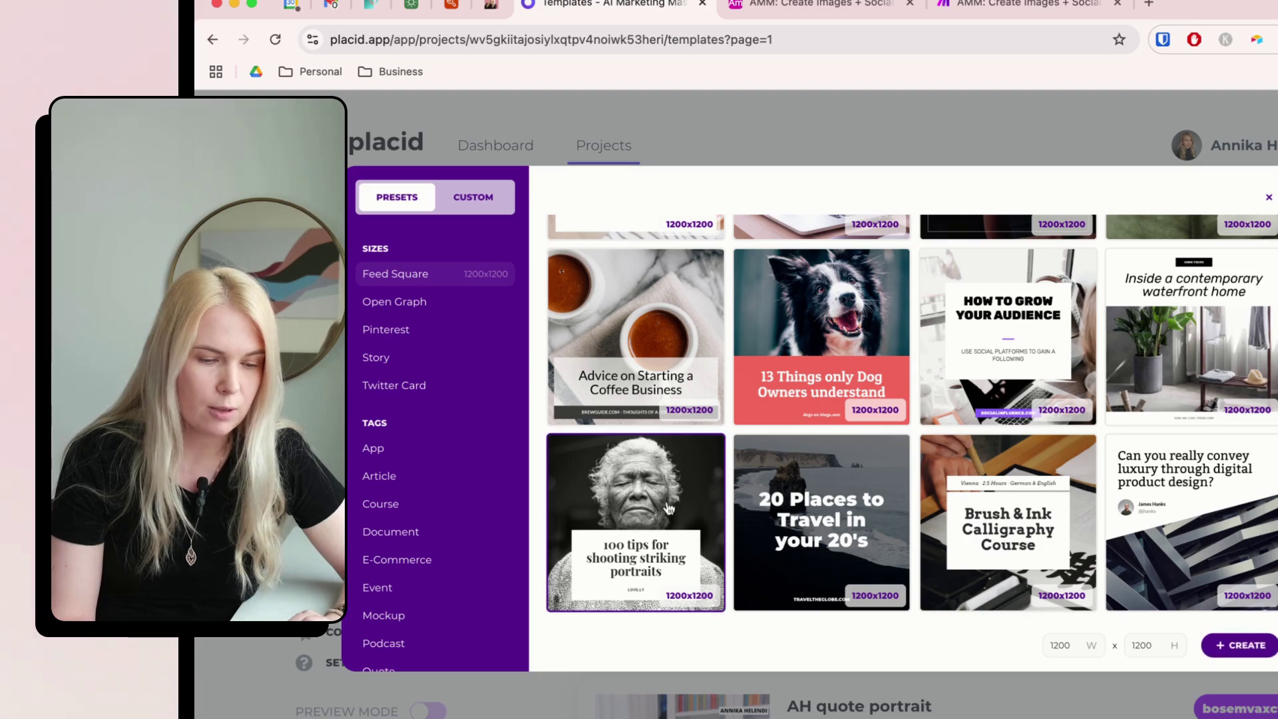
Create a template from the portrait-tips preset with your own photo, your name as subline, and a fixed image layer.
left_click(1242, 645)
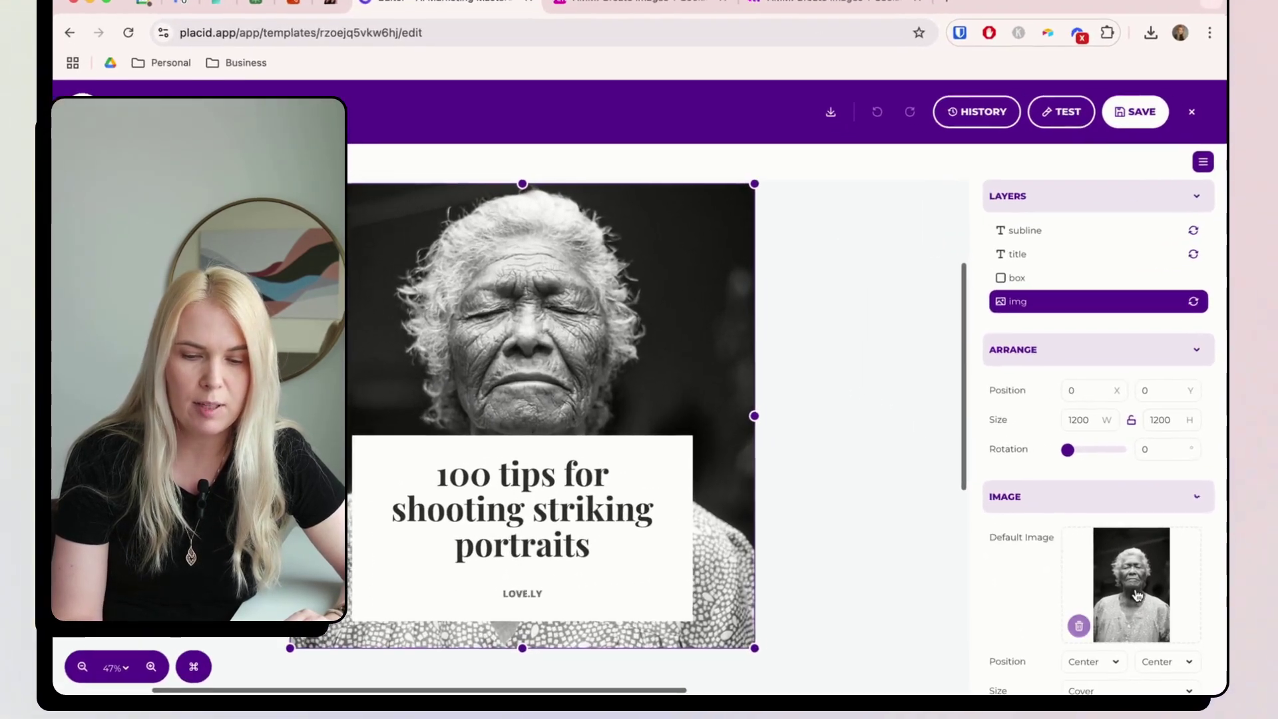
left_click(1160, 544)
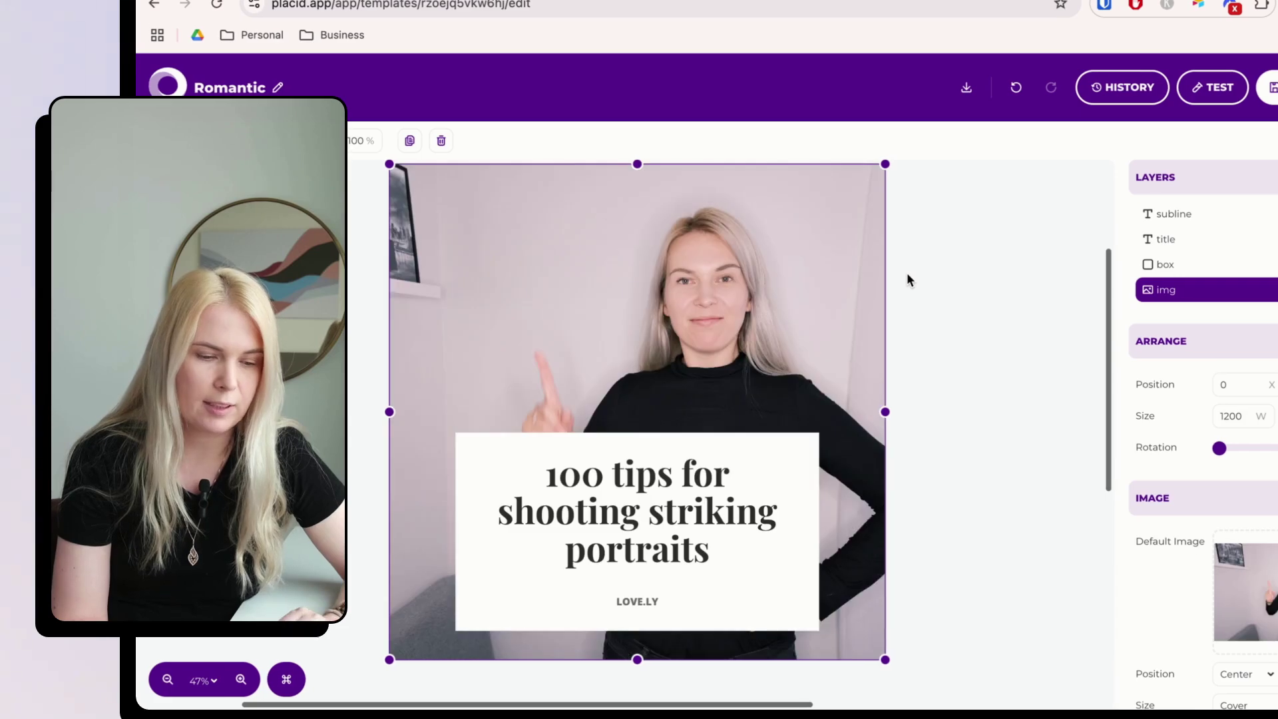
left_click(607, 506)
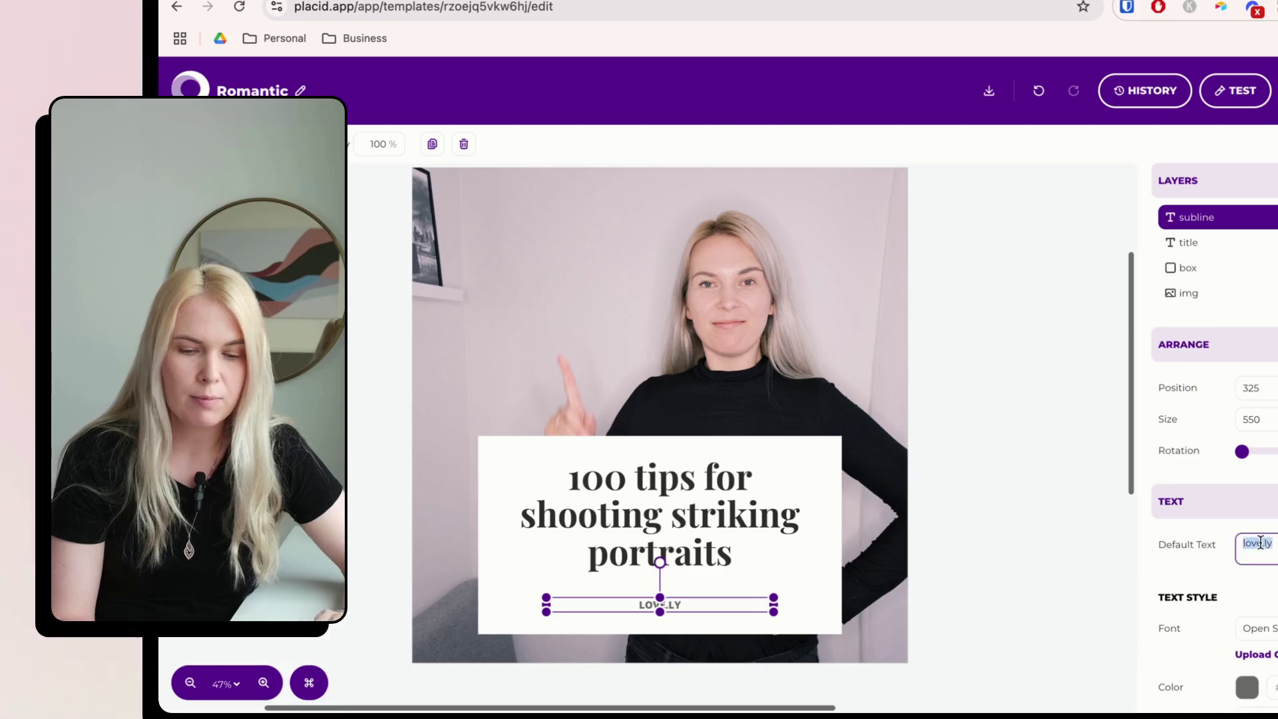
type("Annika Helendi")
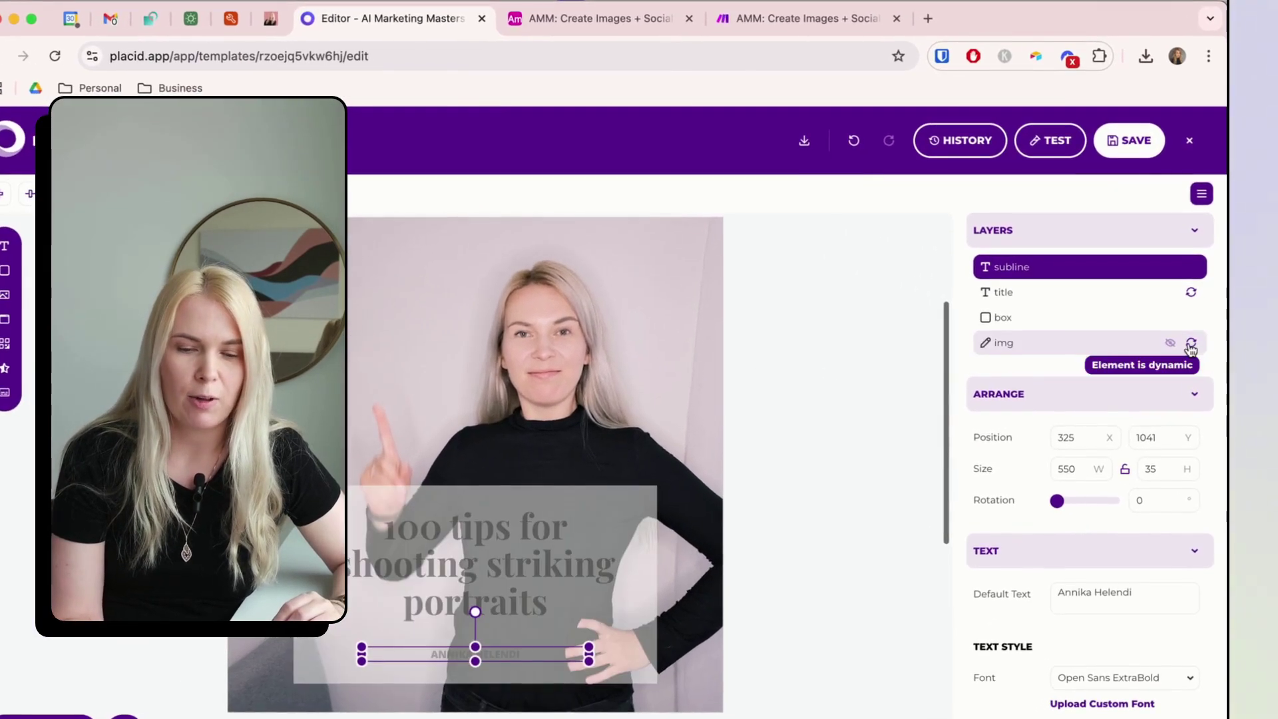
left_click(1191, 345)
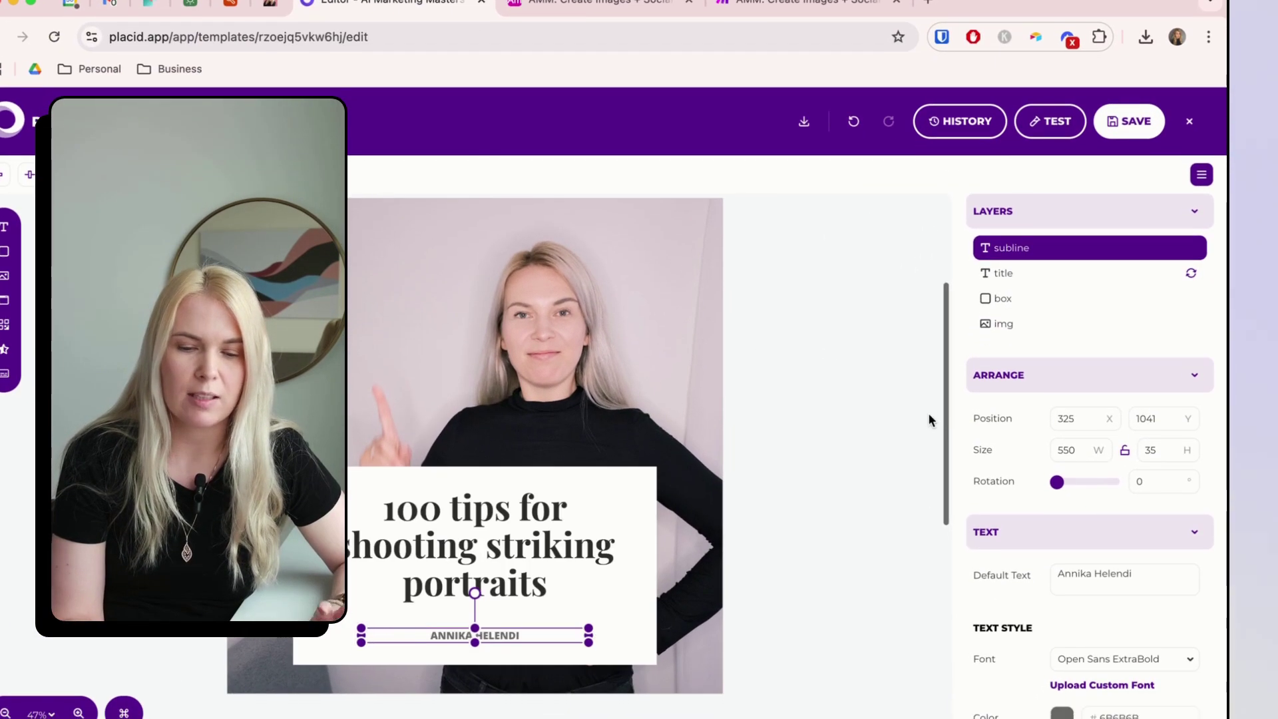
Resize the title text box on the card.
left_click(840, 415)
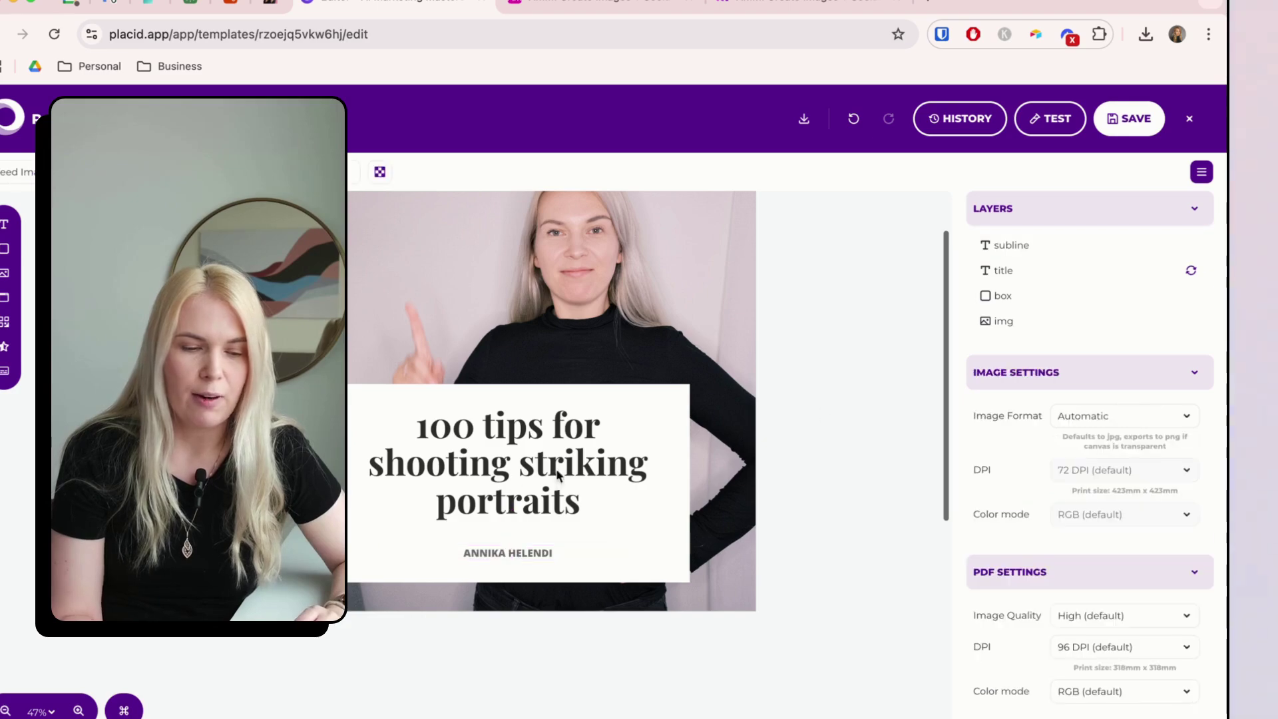
left_click(494, 484)
left_click_drag(353, 524, 350, 533)
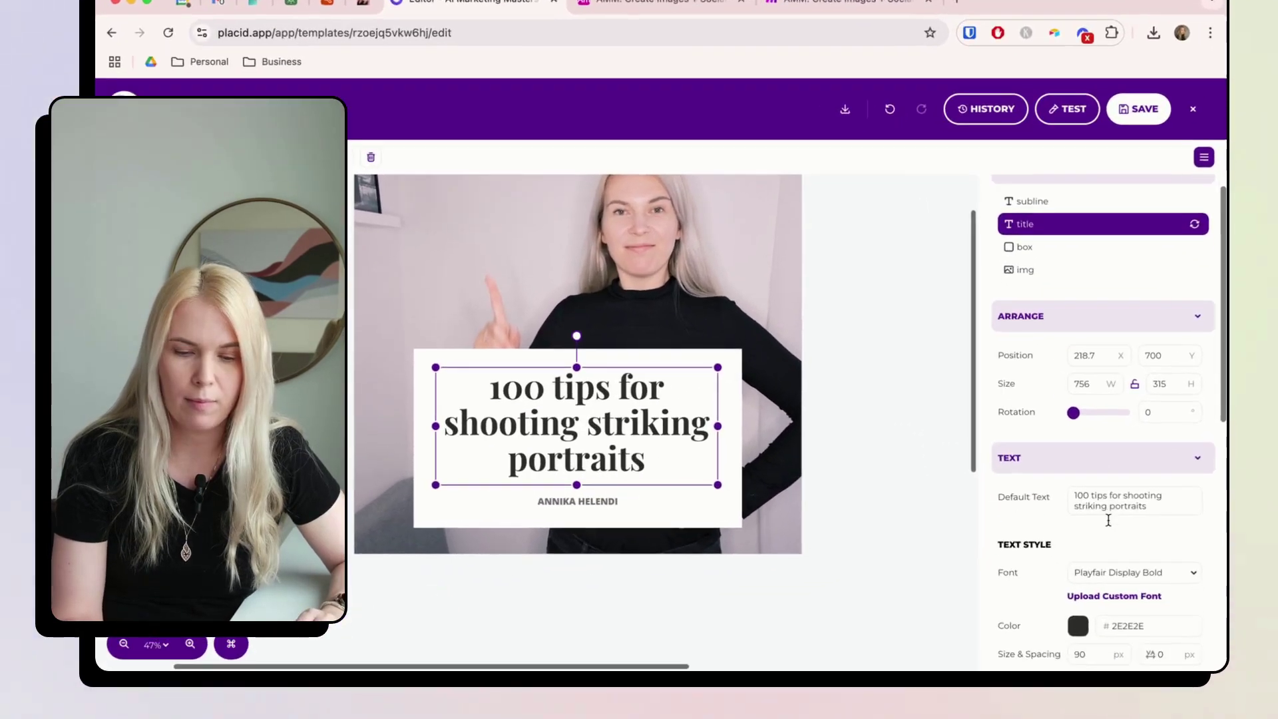
scroll(1061, 593, "down", 3)
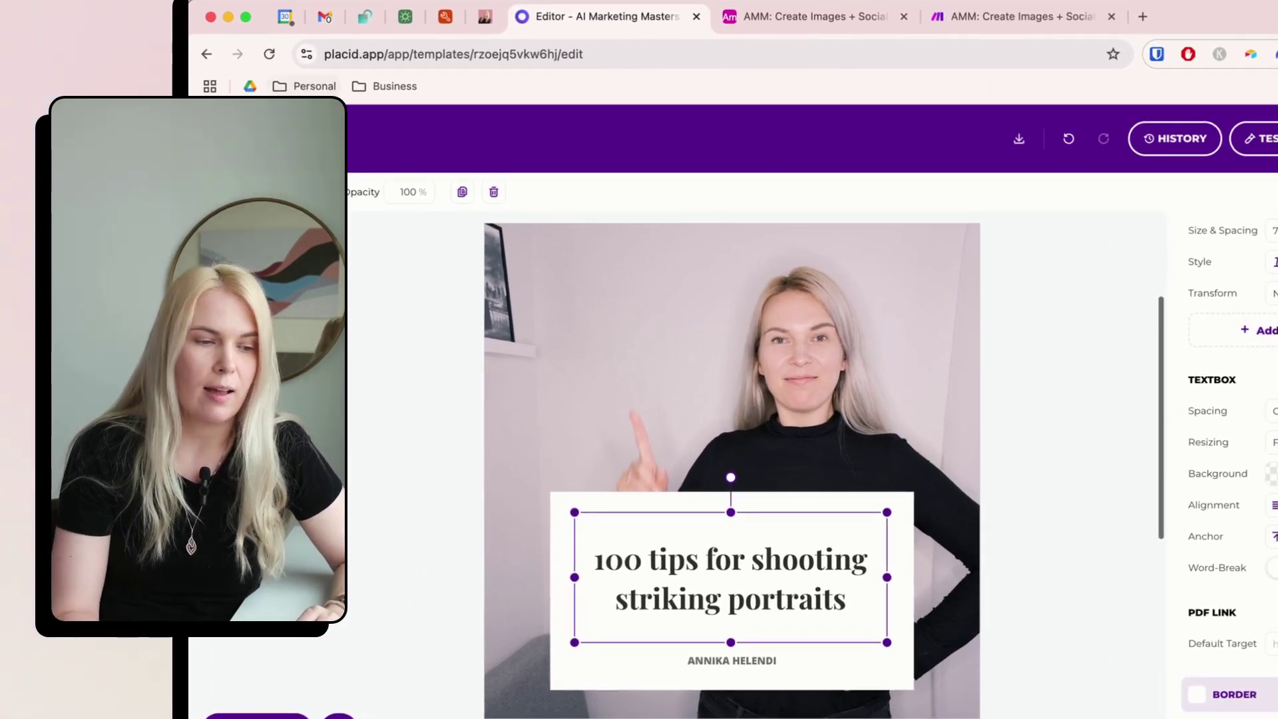
Rename the template to your name followed by 'template' and return to Make.
left_click(330, 139)
type("Annika Helendi ")
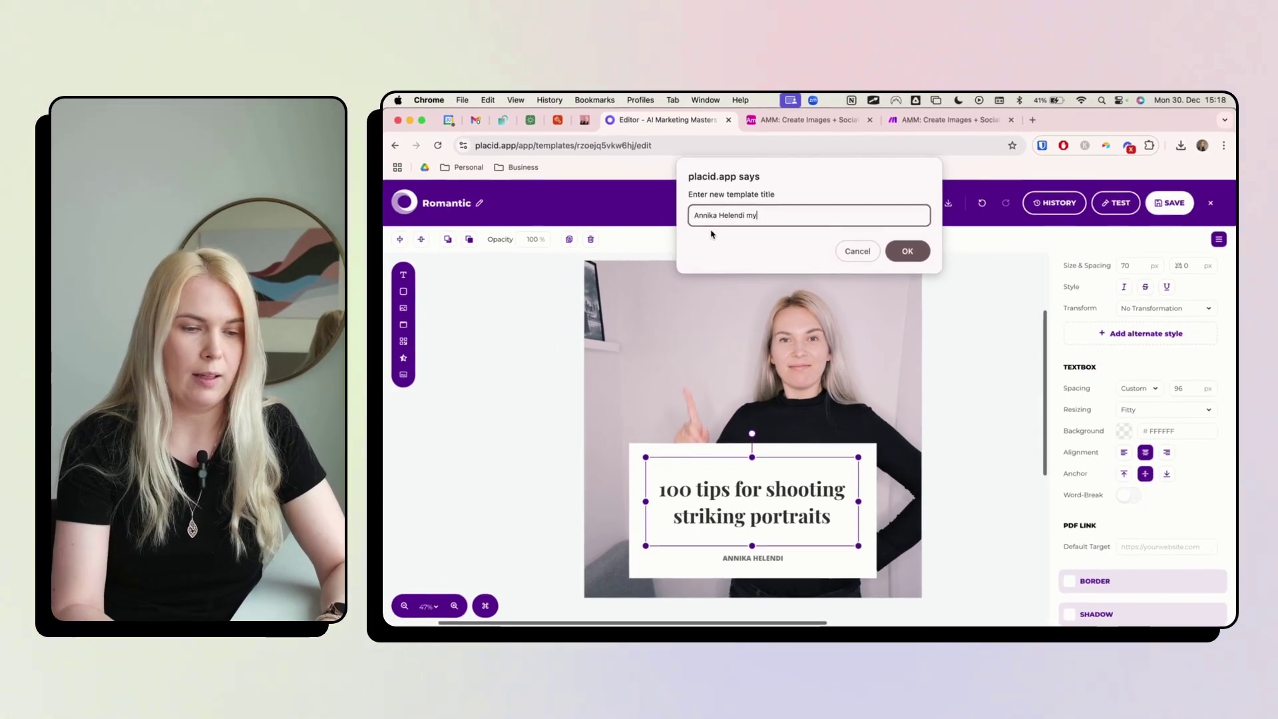
type("template")
key("Return")
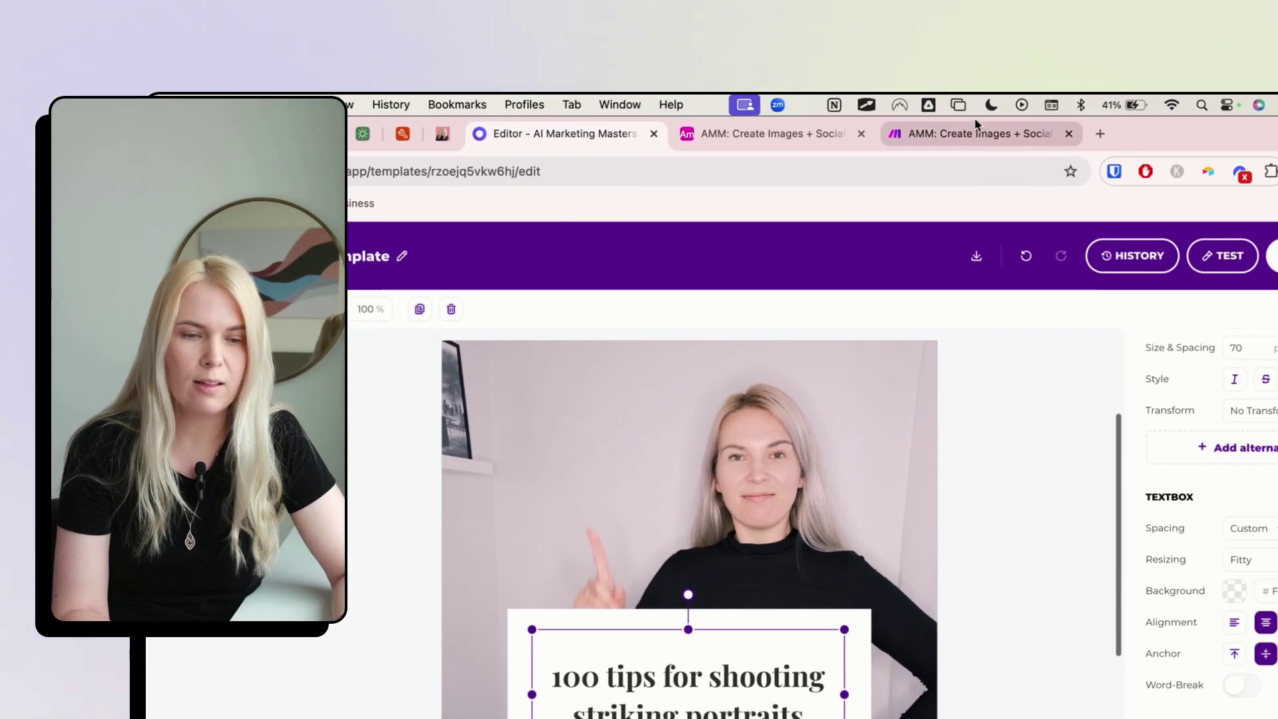
left_click(976, 125)
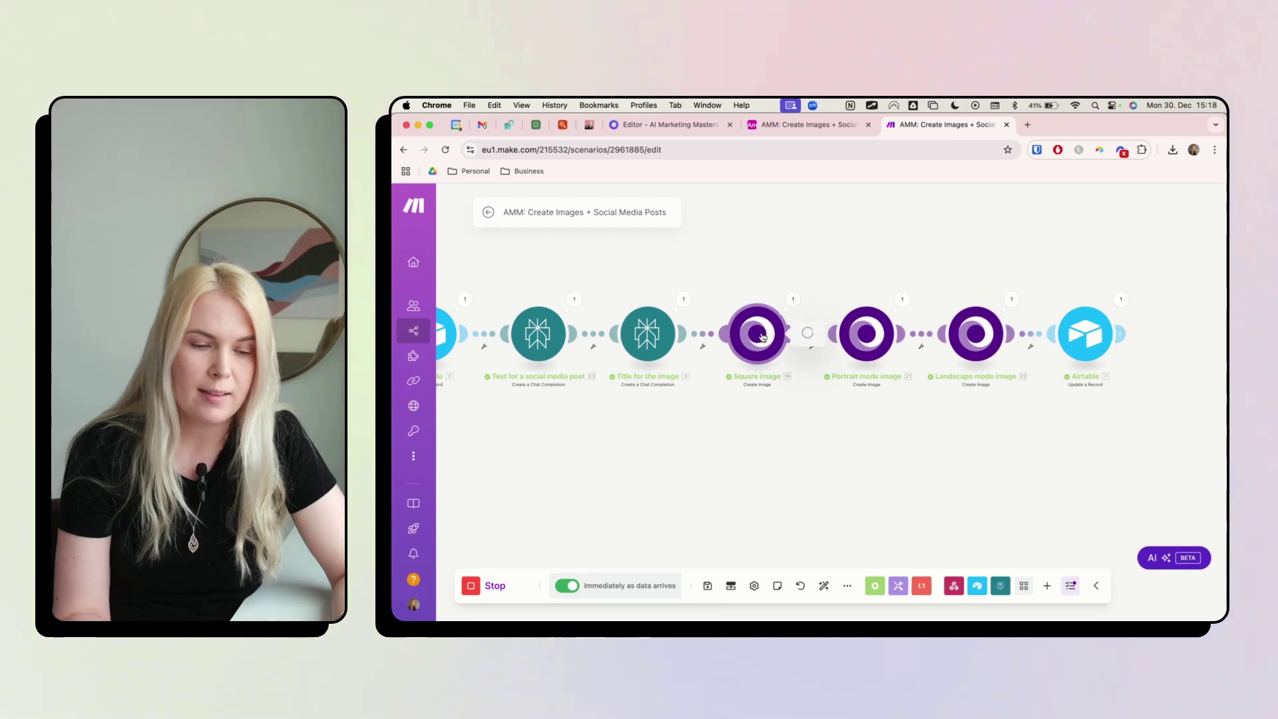
Switch the Square image step to the newly created Placid template.
left_click(763, 336)
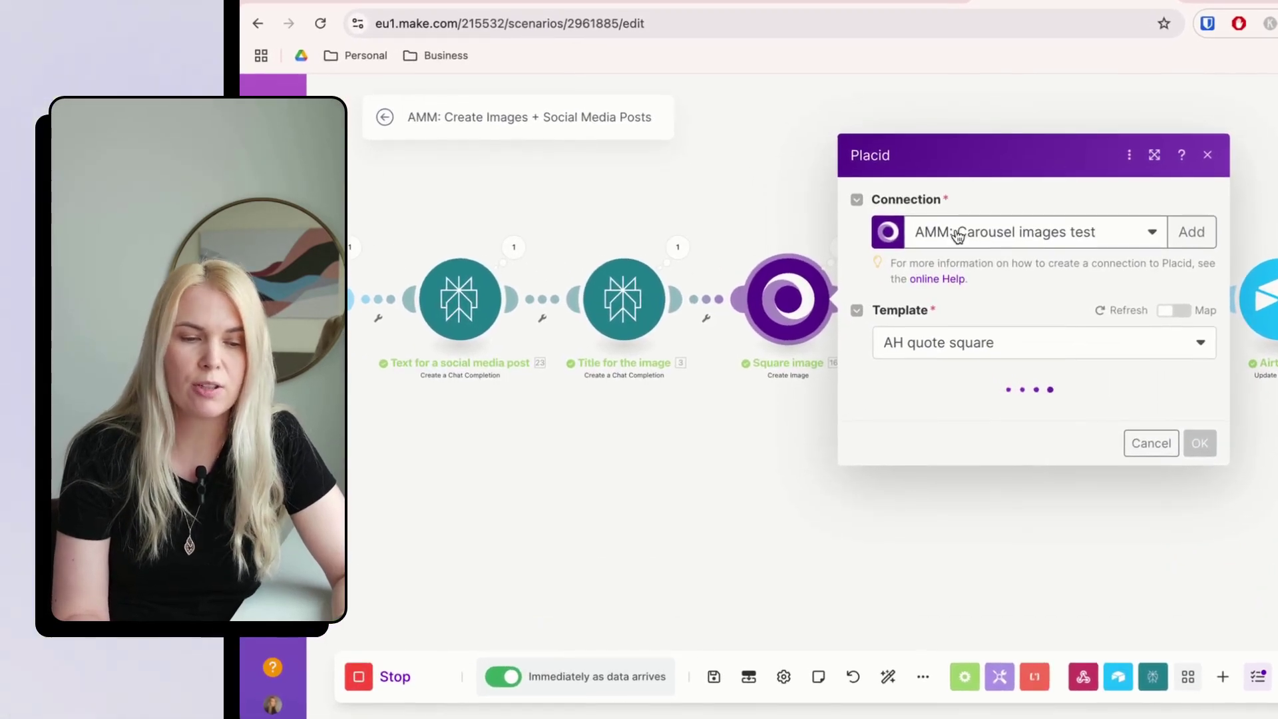
left_click(987, 296)
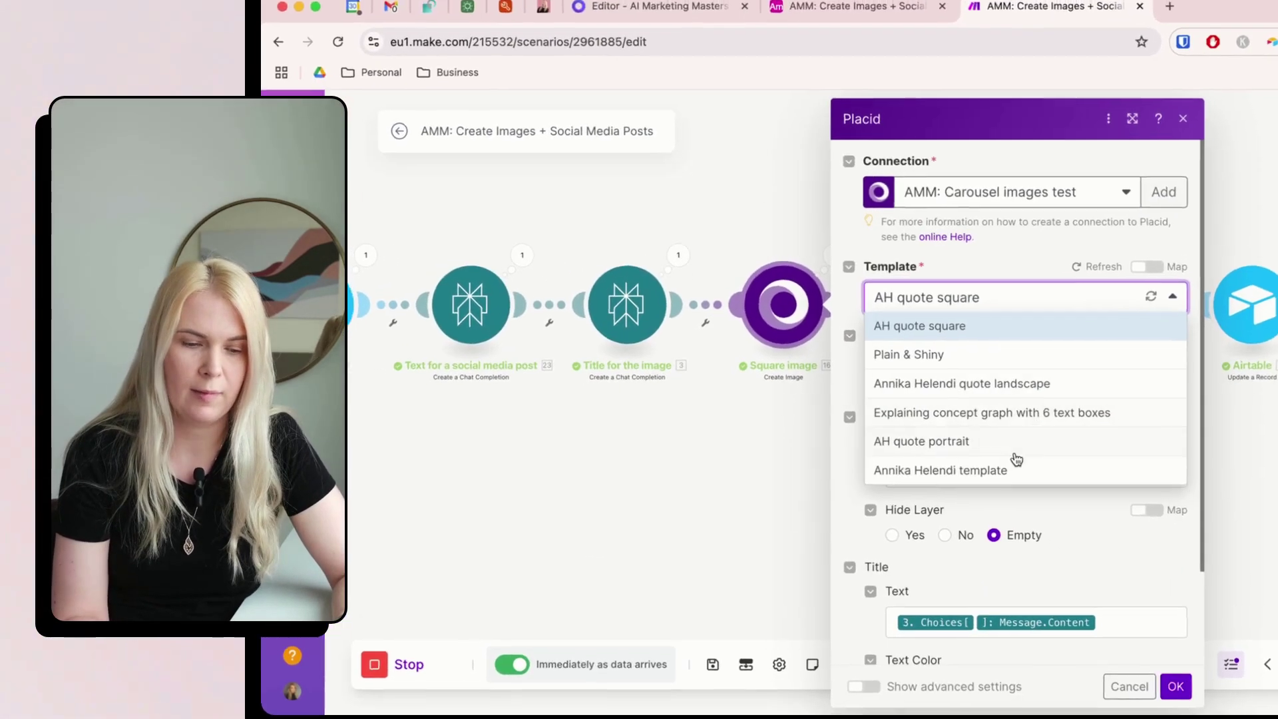
left_click(1005, 470)
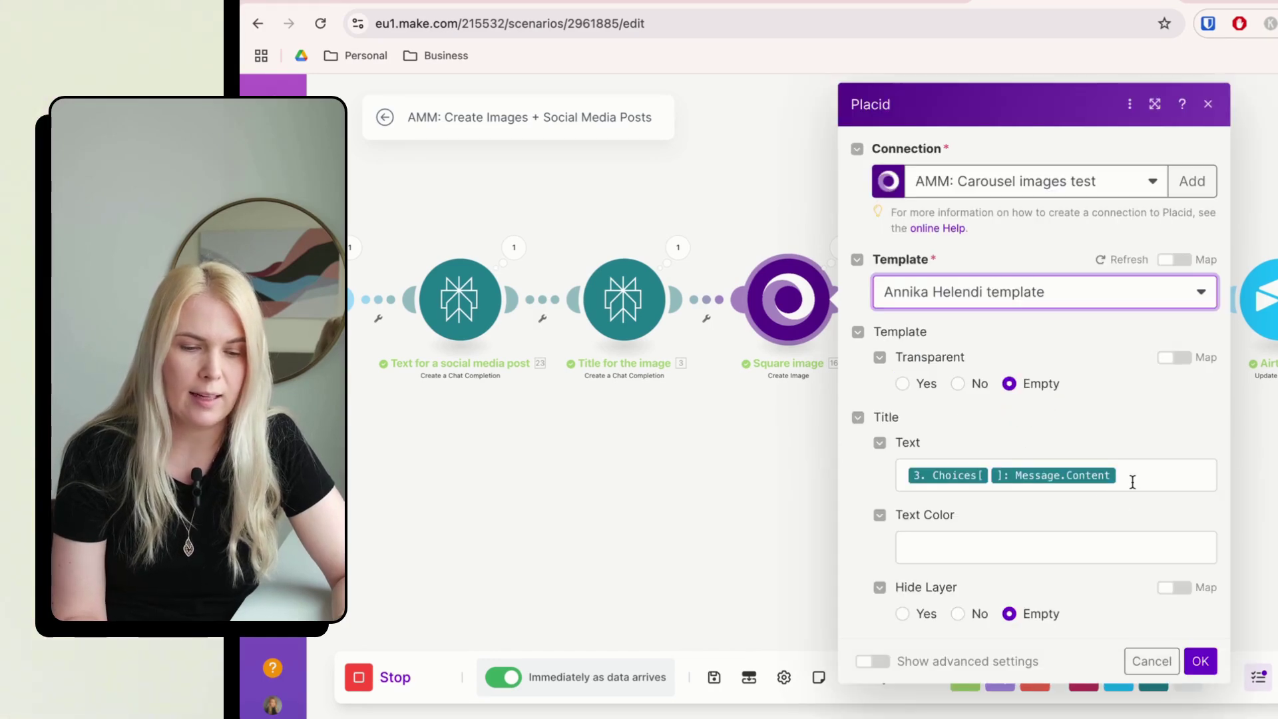
Keep a single Message.Content pill from the image-title completion as the title text, then save the step.
left_click(1132, 475)
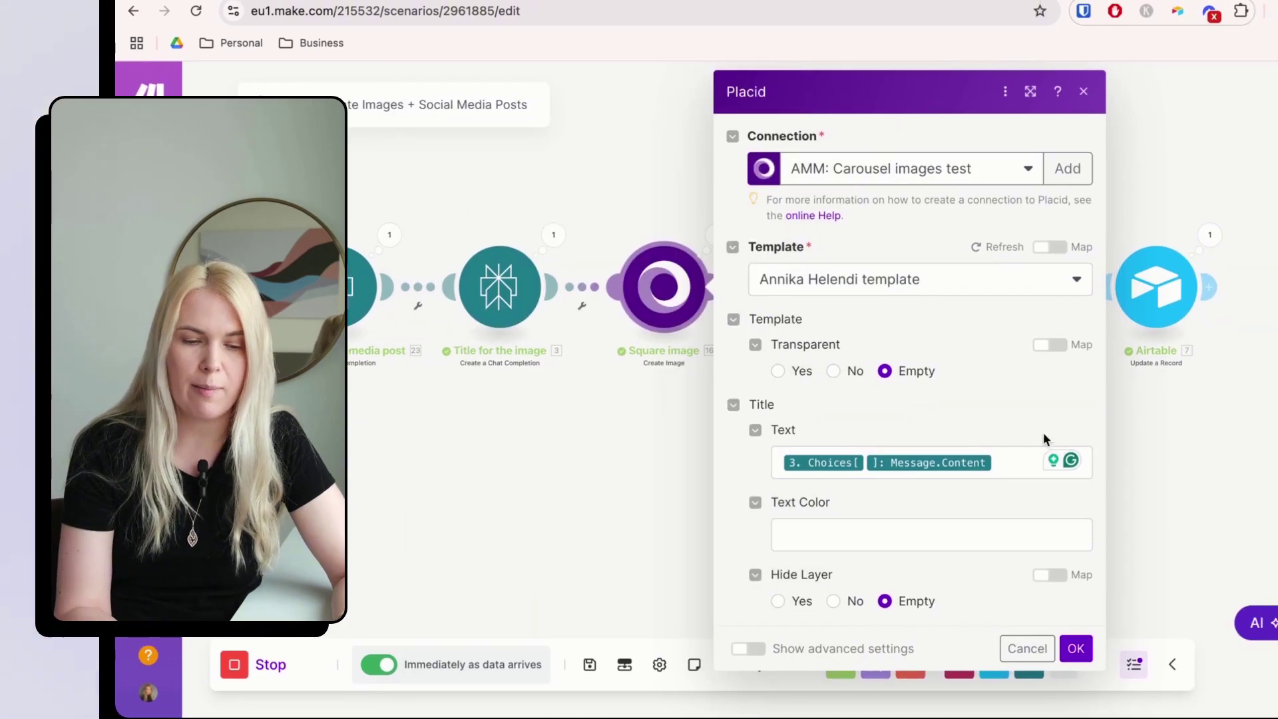
left_click(992, 461)
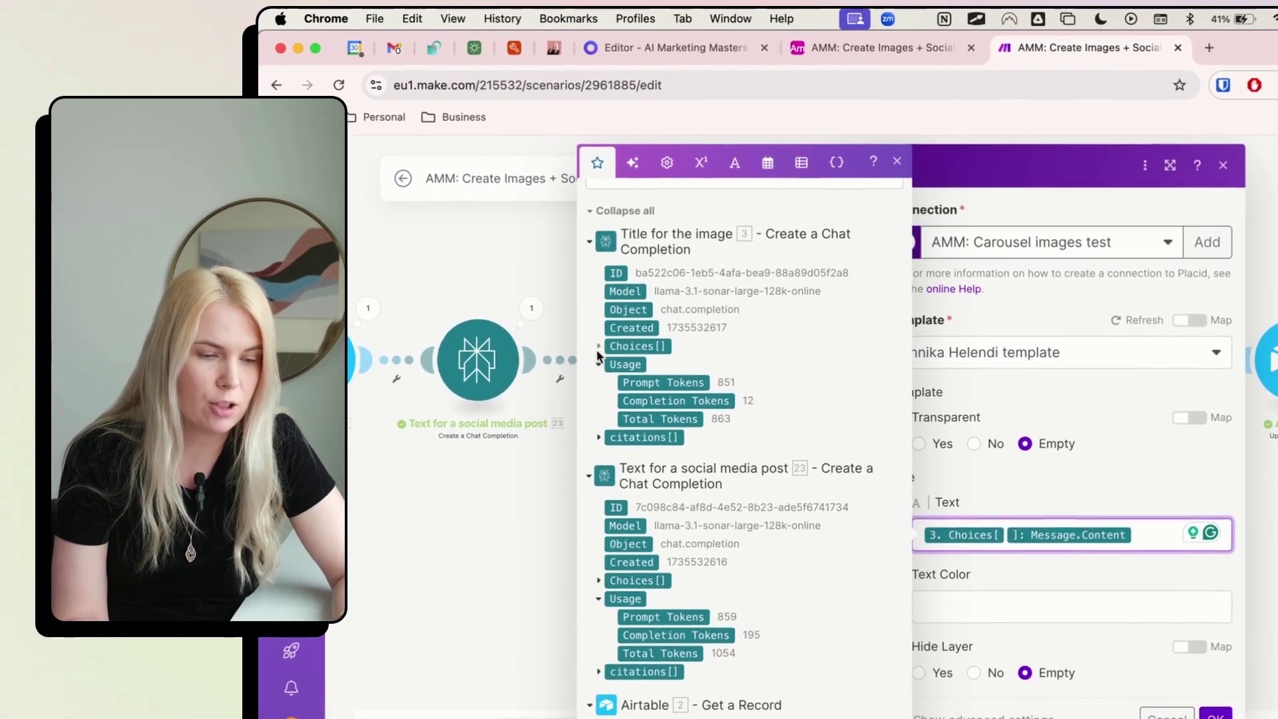
left_click(619, 325)
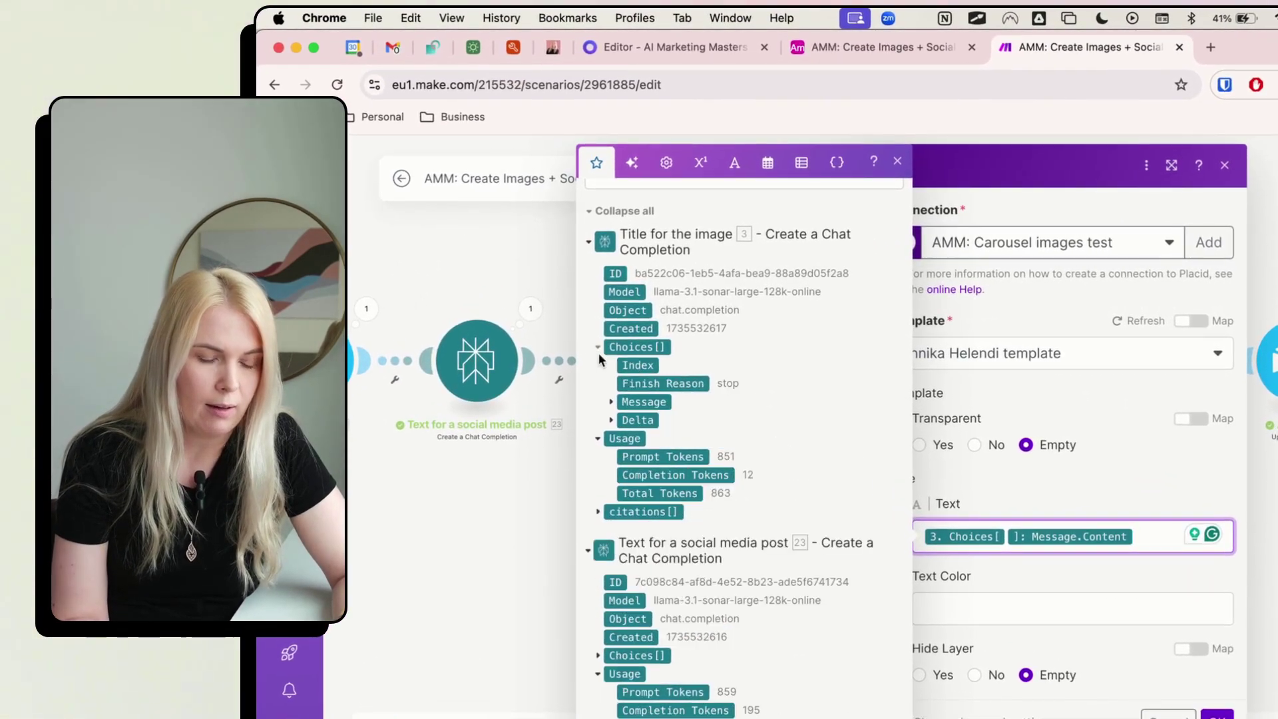
left_click(611, 402)
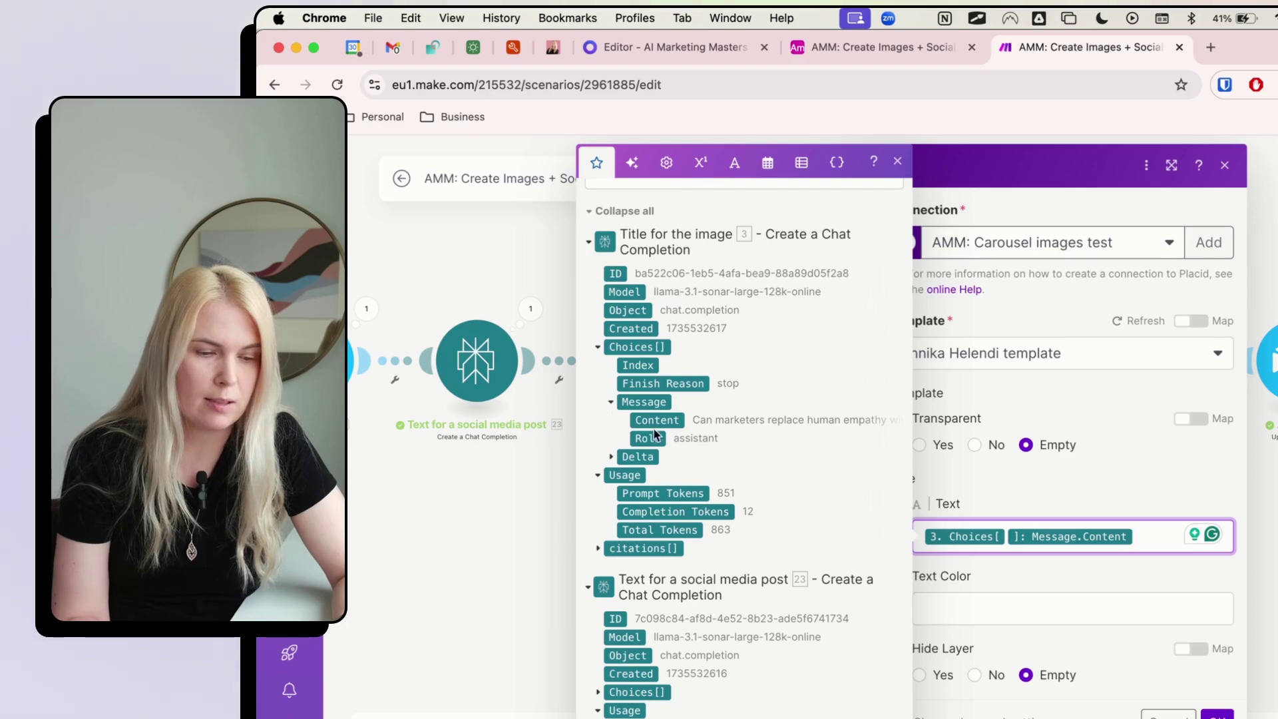
key("BackSpace")
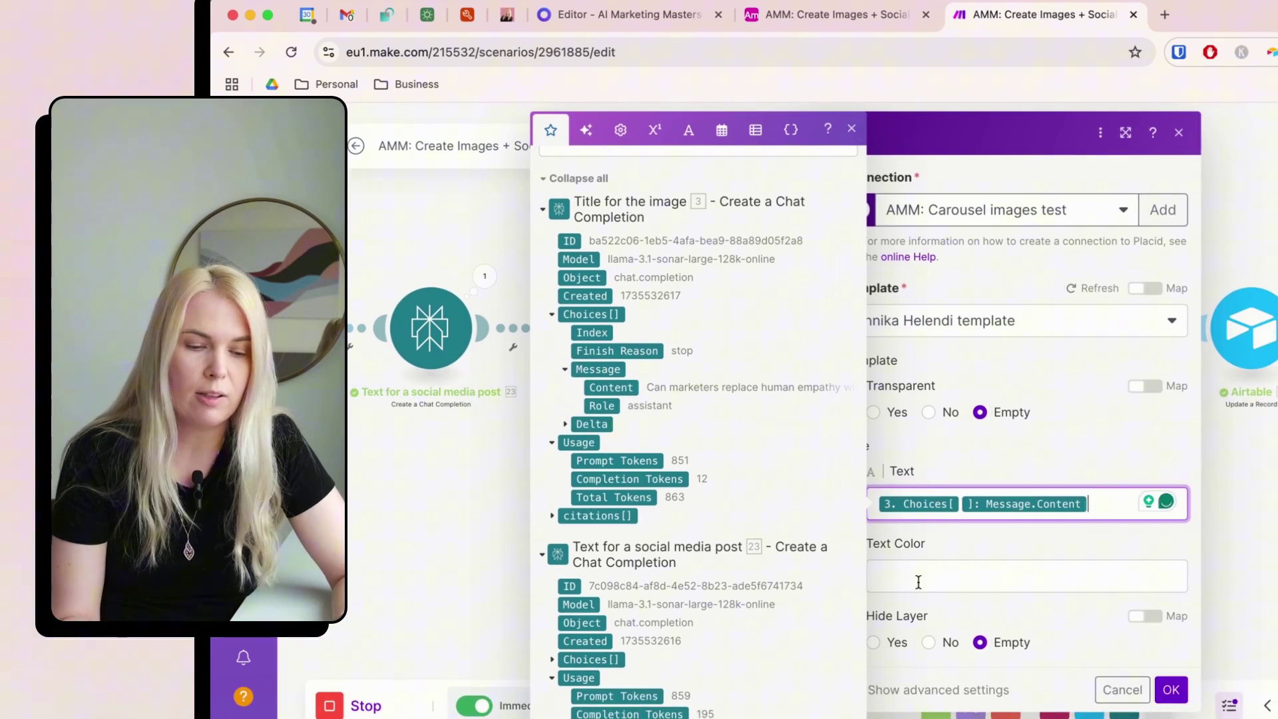
left_click(959, 616)
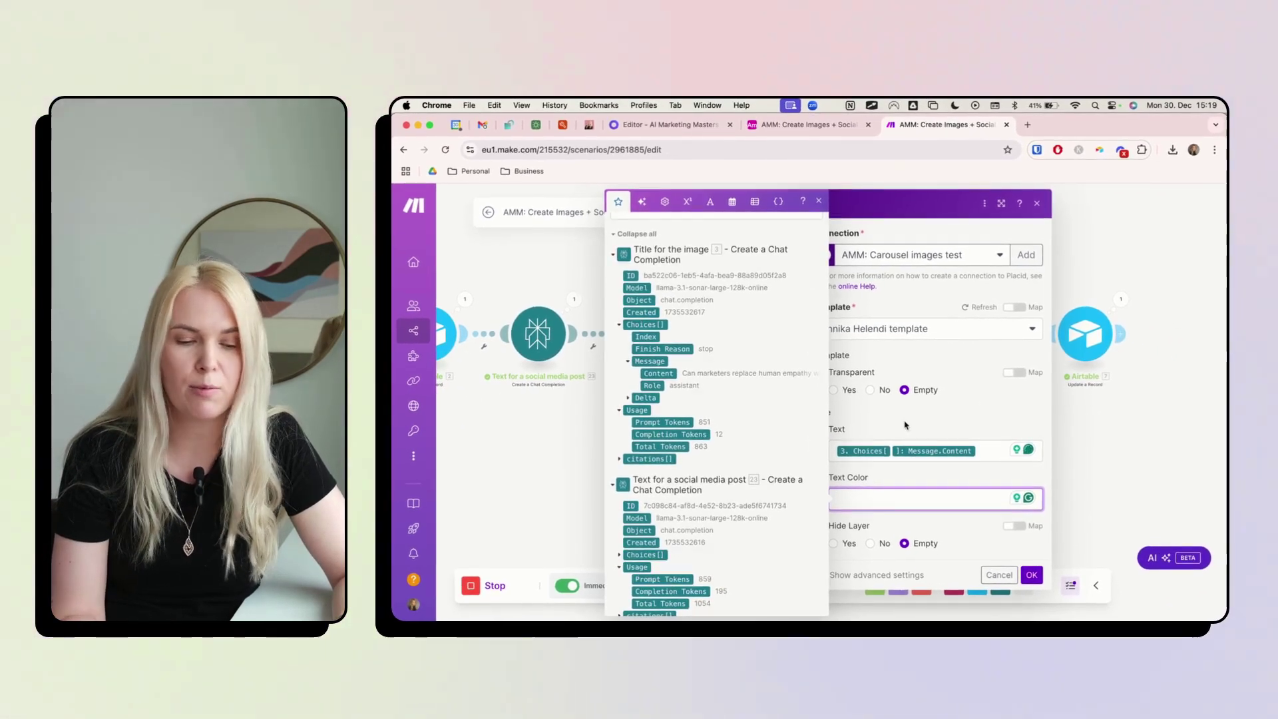
left_click(905, 425)
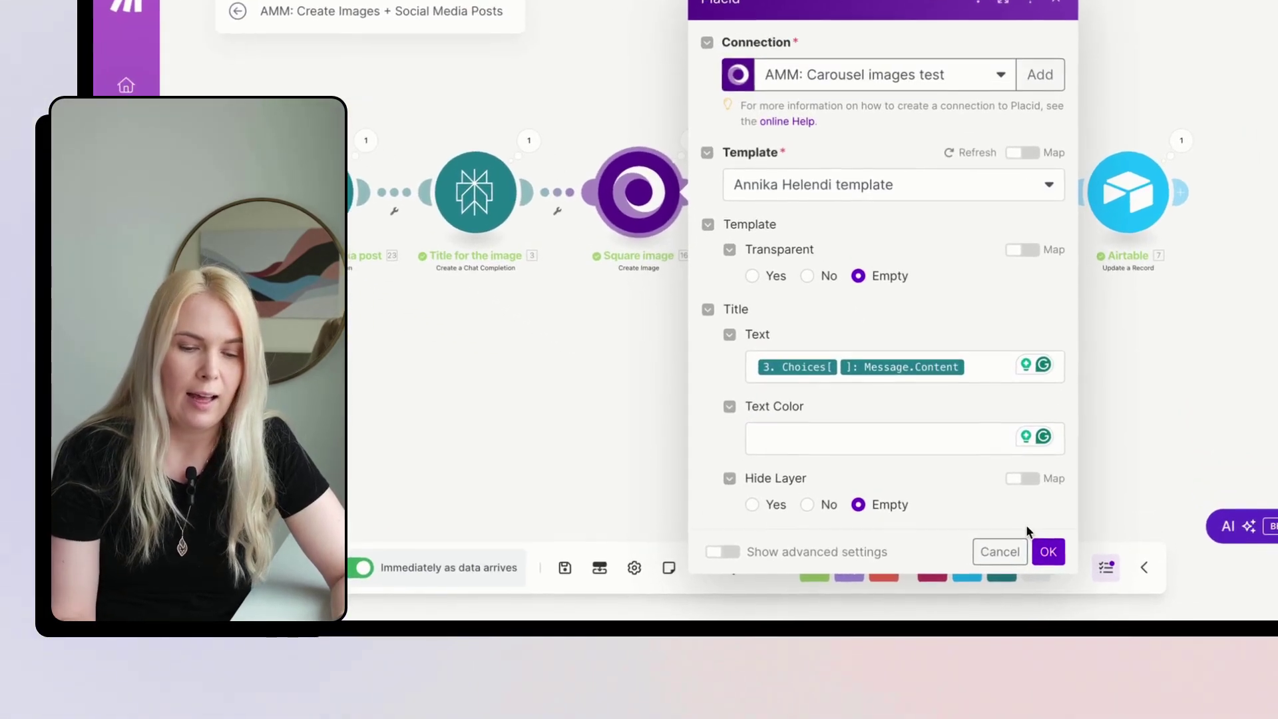
left_click(1032, 574)
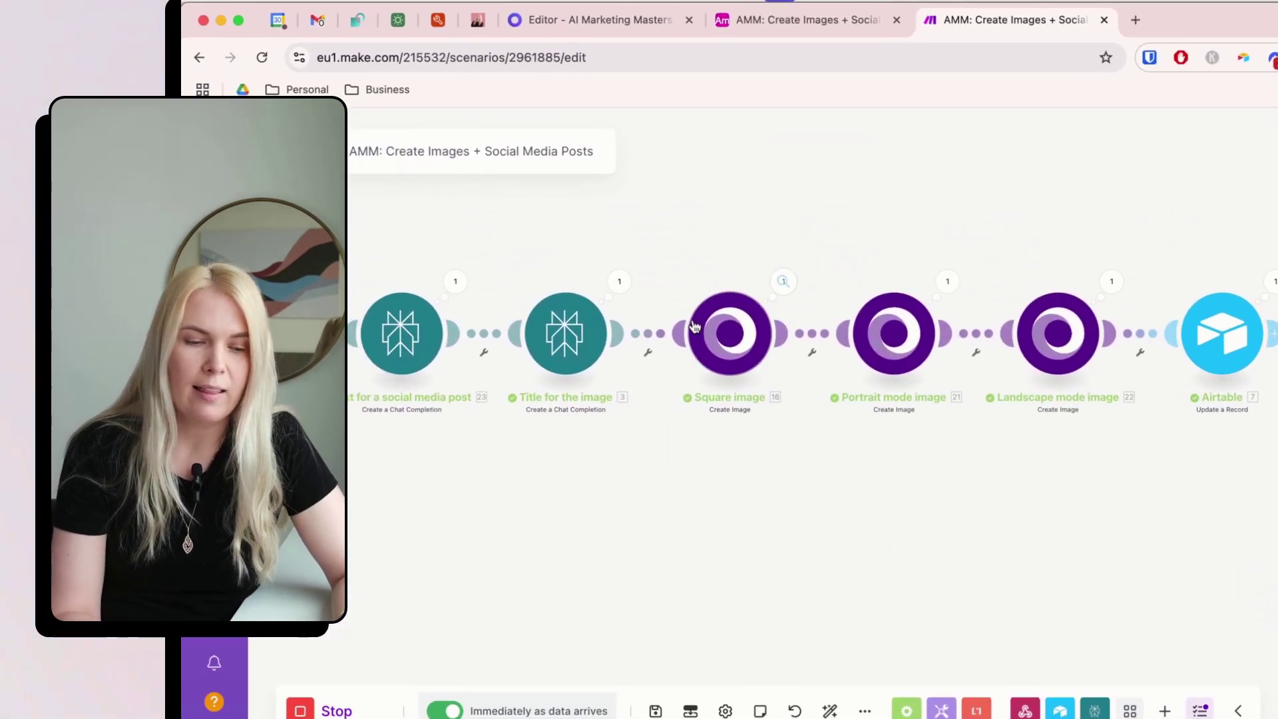
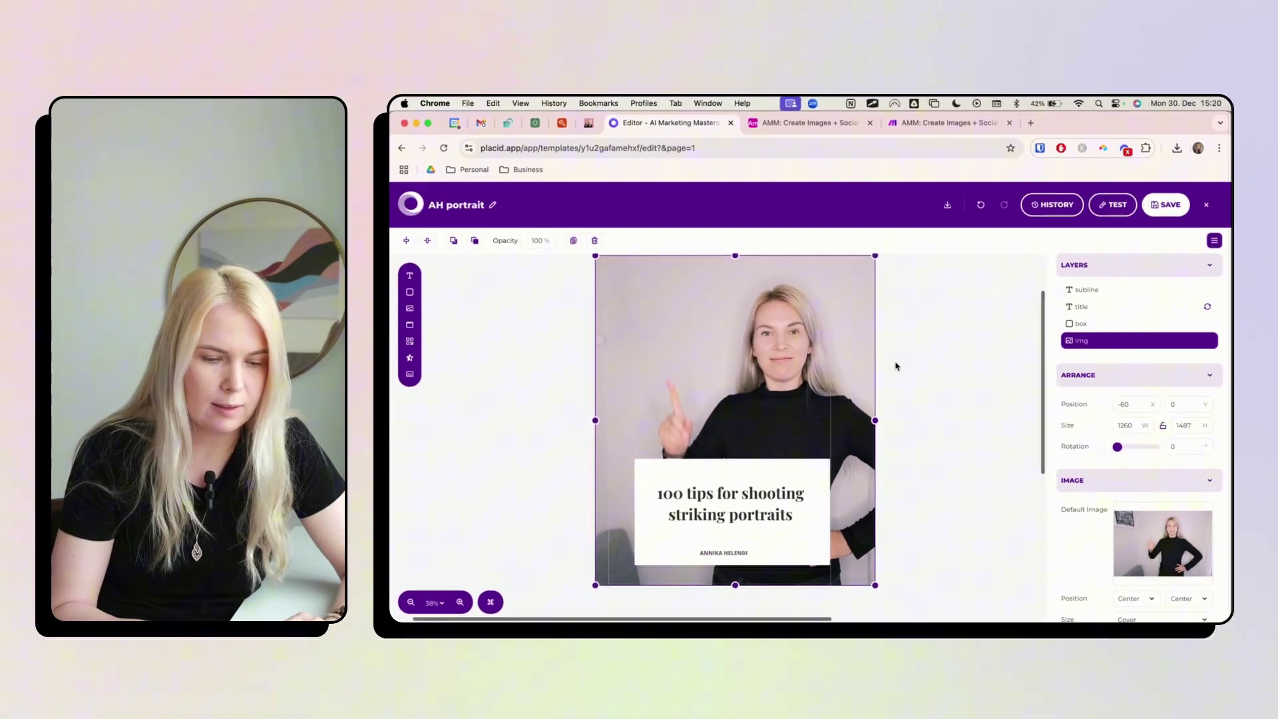
Rename the Placid template to 'AH bigger one' and save it.
scroll(1000, 354, "down", 5)
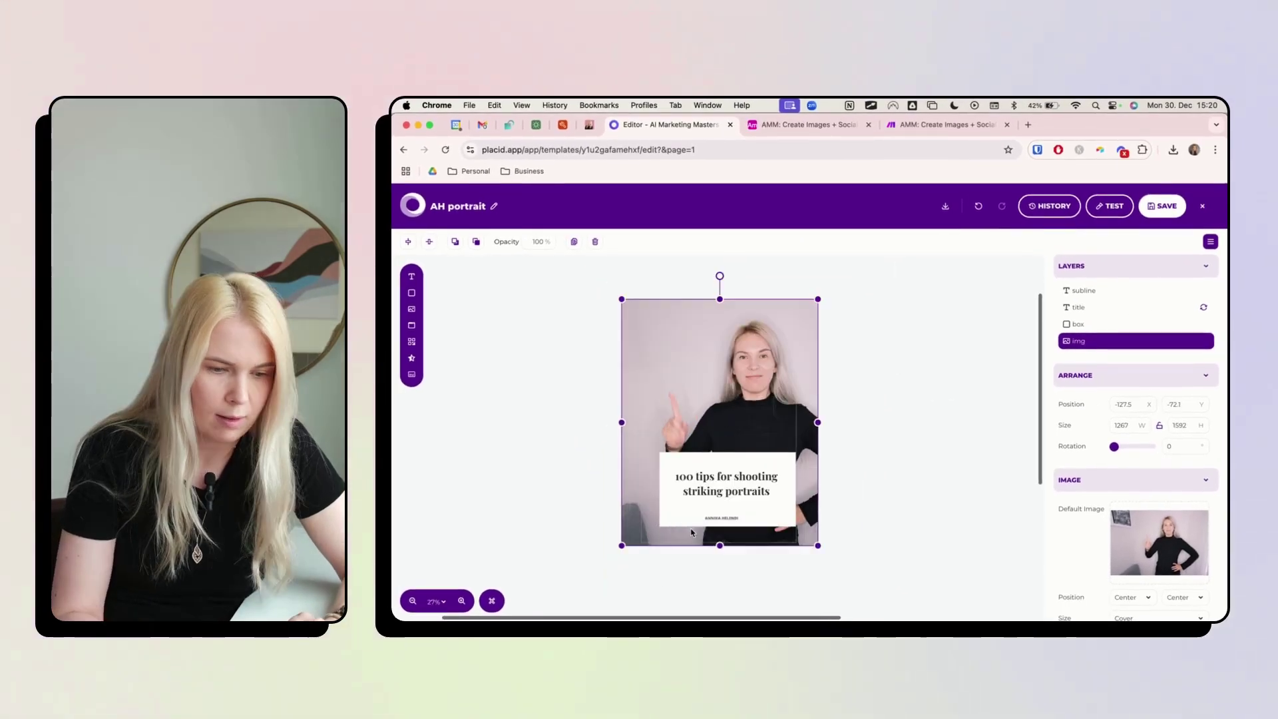
scroll(754, 565, "up", 3)
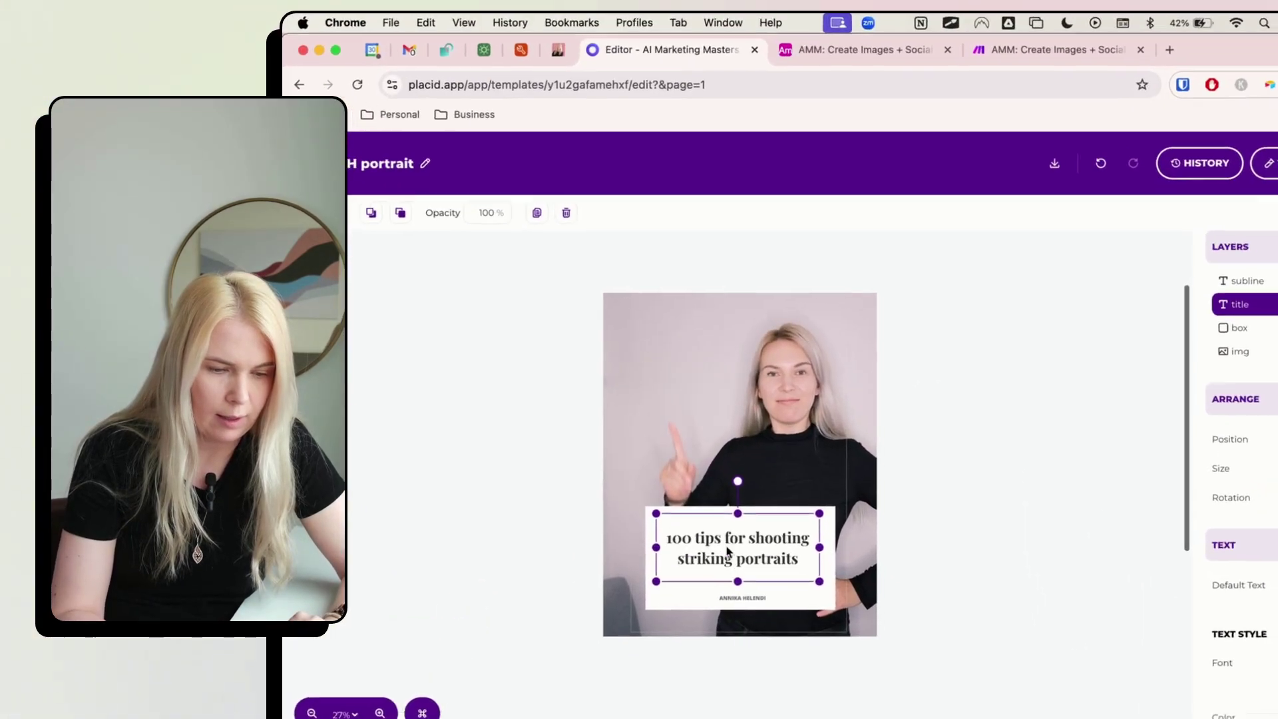
scroll(821, 473, "up", 3)
key("Escape")
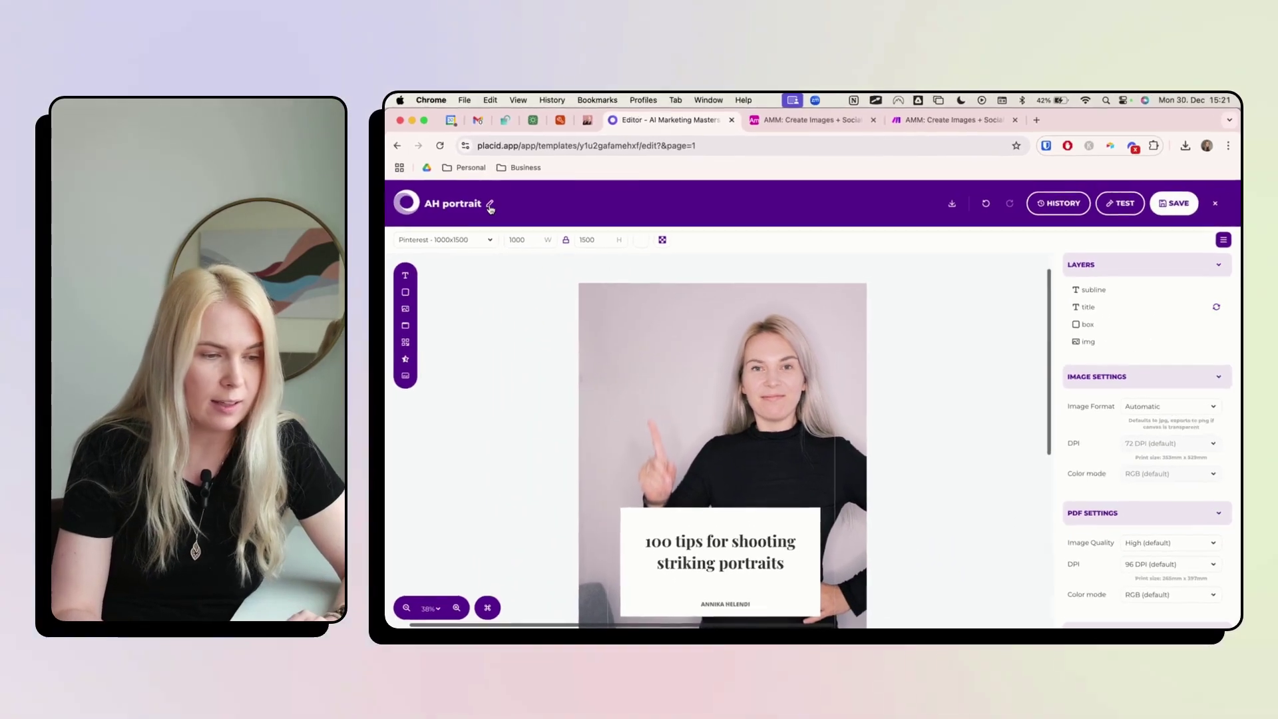
left_click(490, 205)
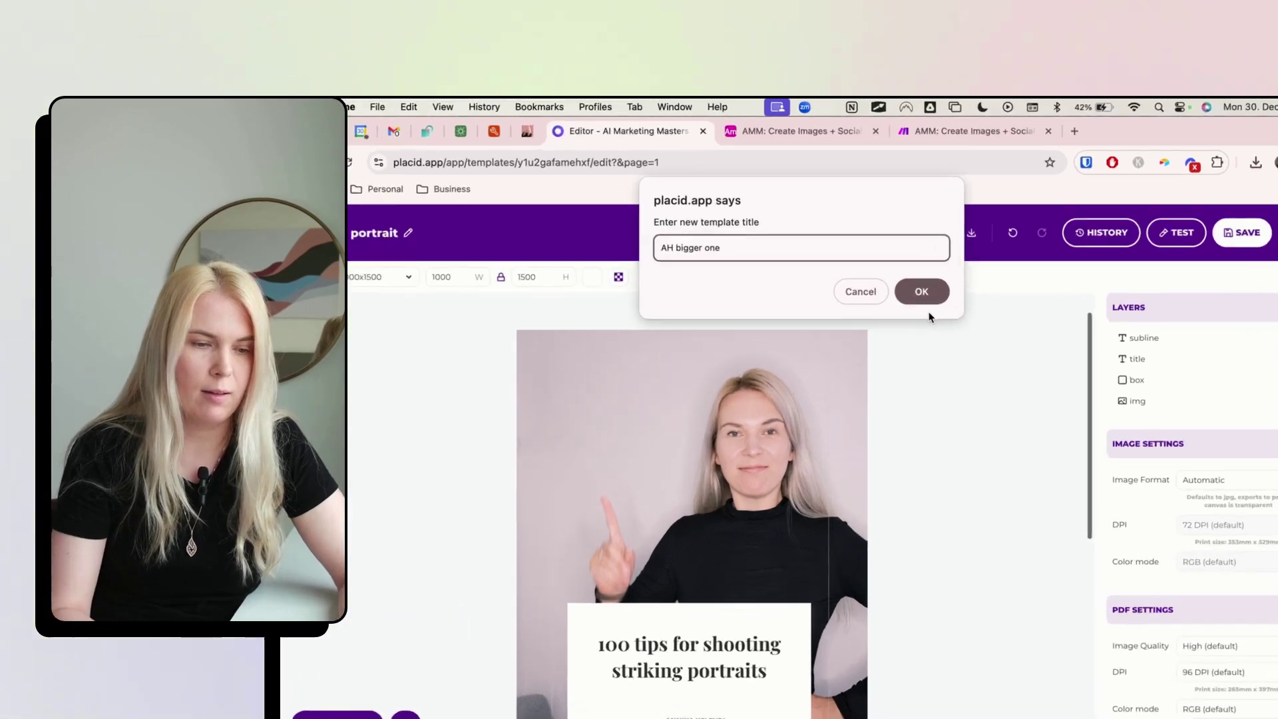
left_click(905, 254)
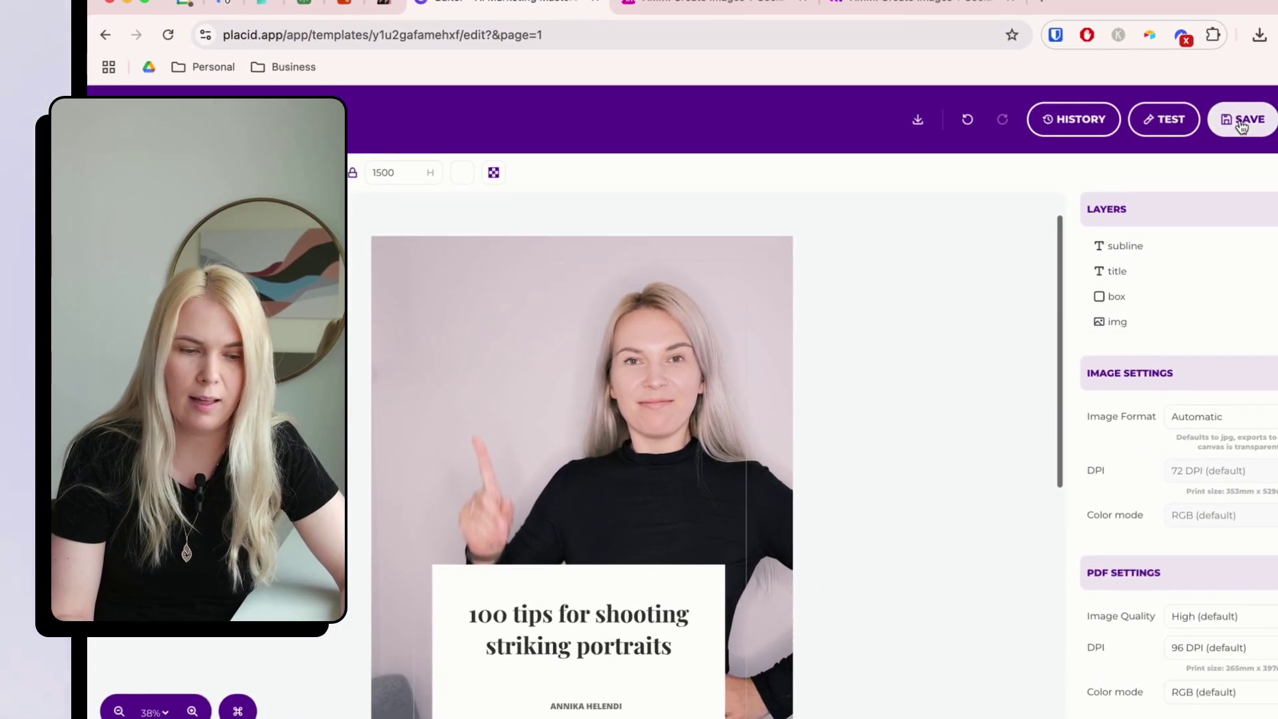
left_click(1242, 123)
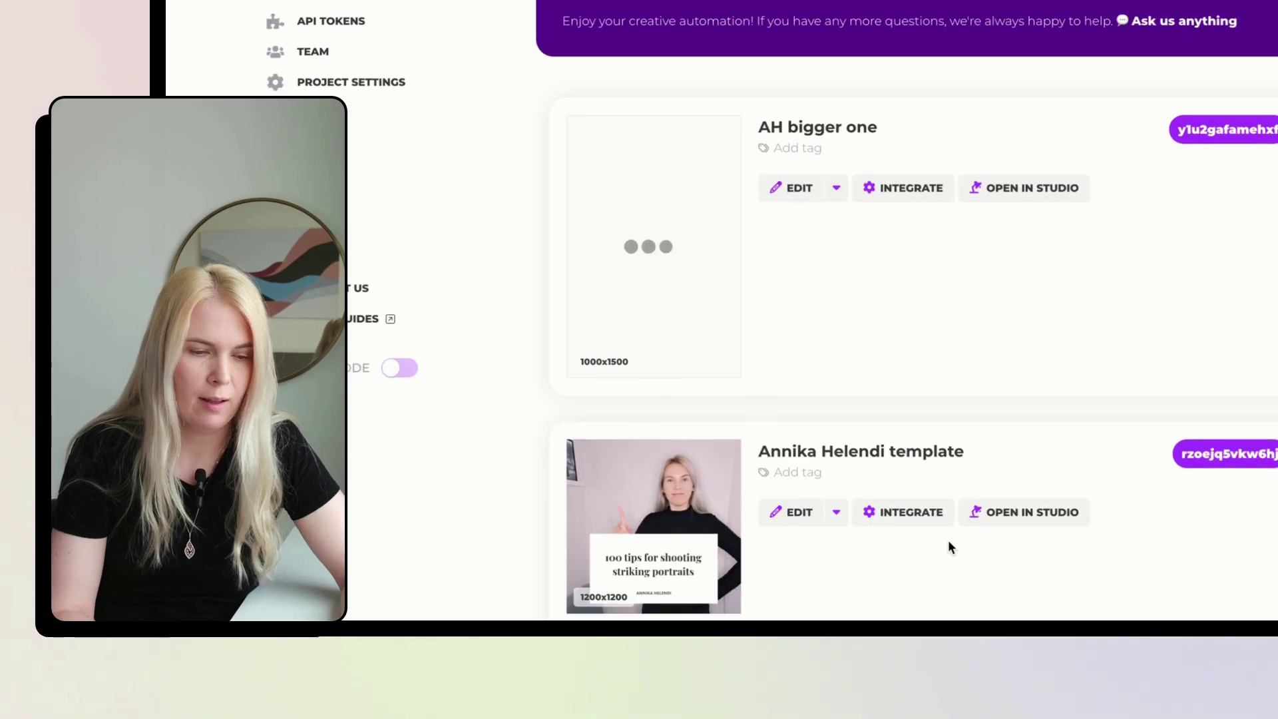
scroll(947, 540, "down", 1)
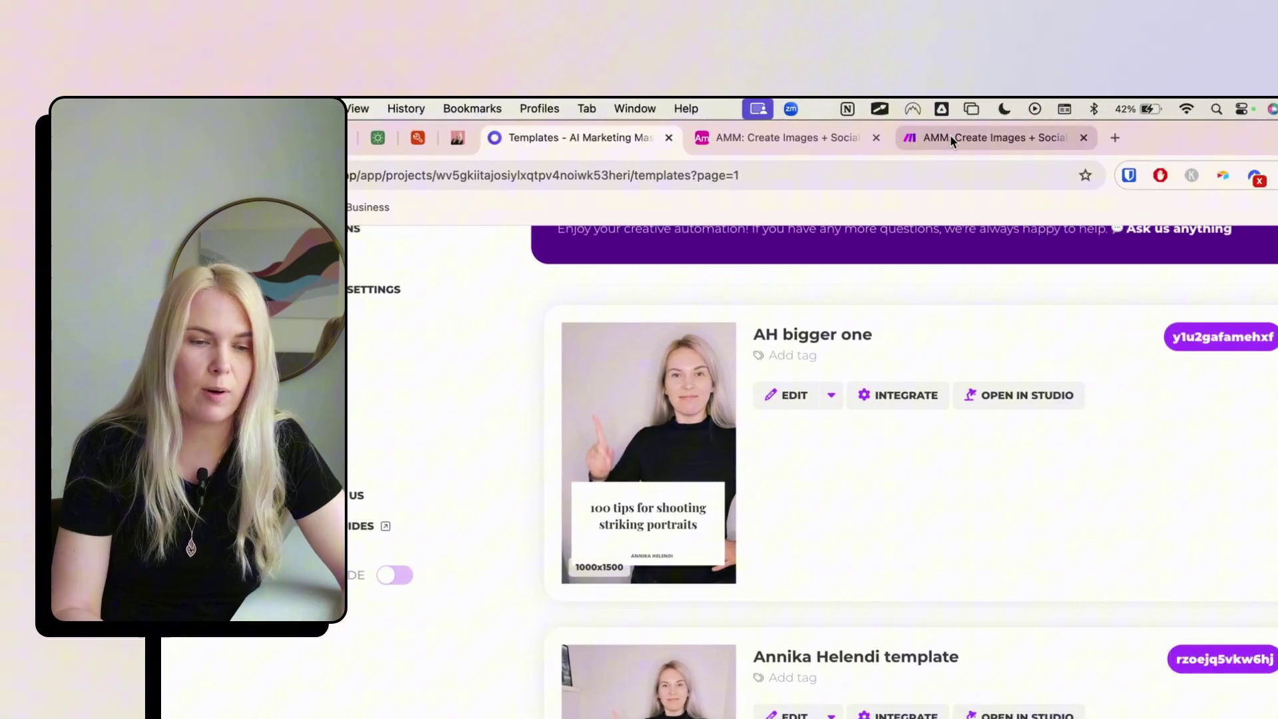
In Make.com, check the Portrait mode image module's Title Text mapping, then close it.
left_click(908, 124)
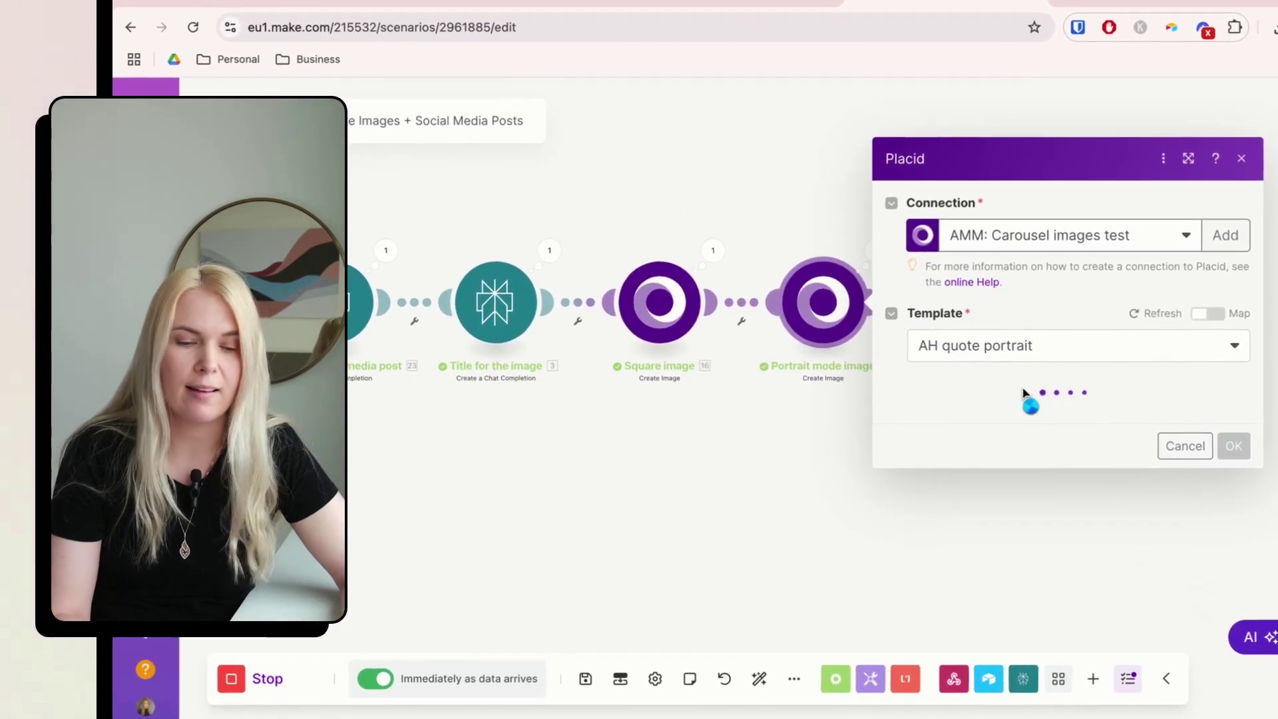
scroll(1008, 466, "down", 1)
scroll(1031, 413, "down", 2)
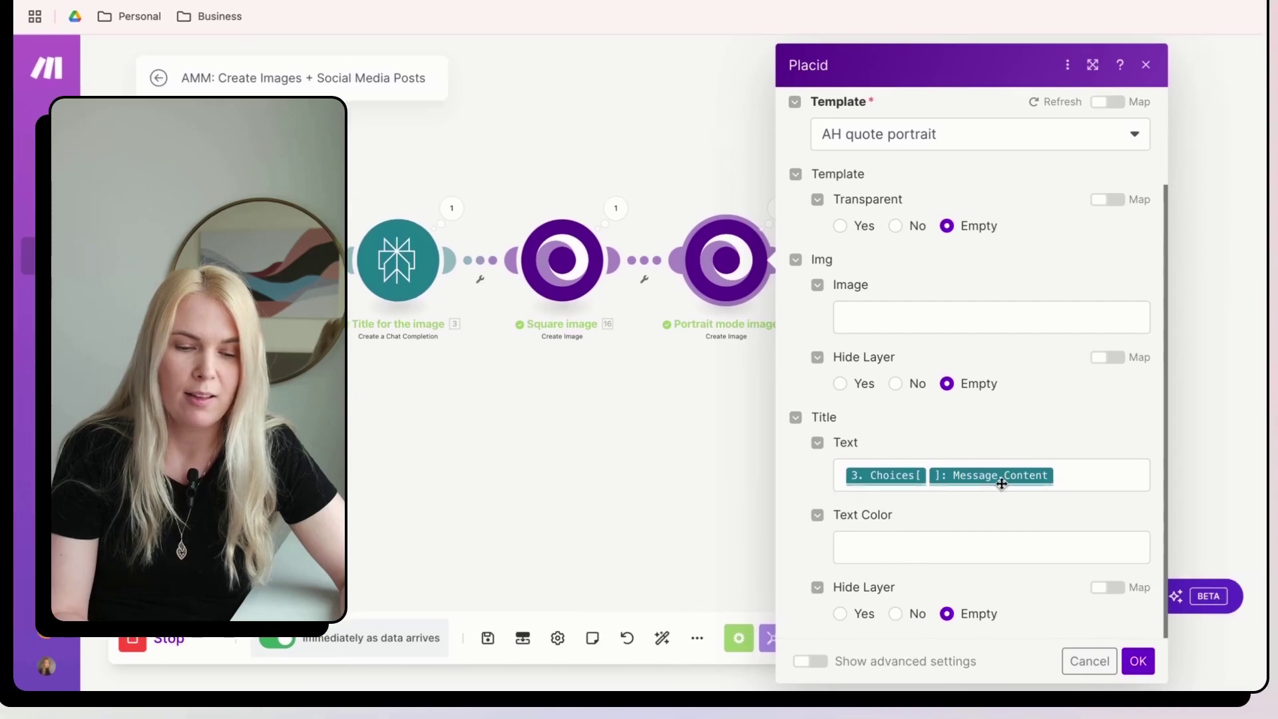
left_click(1160, 520)
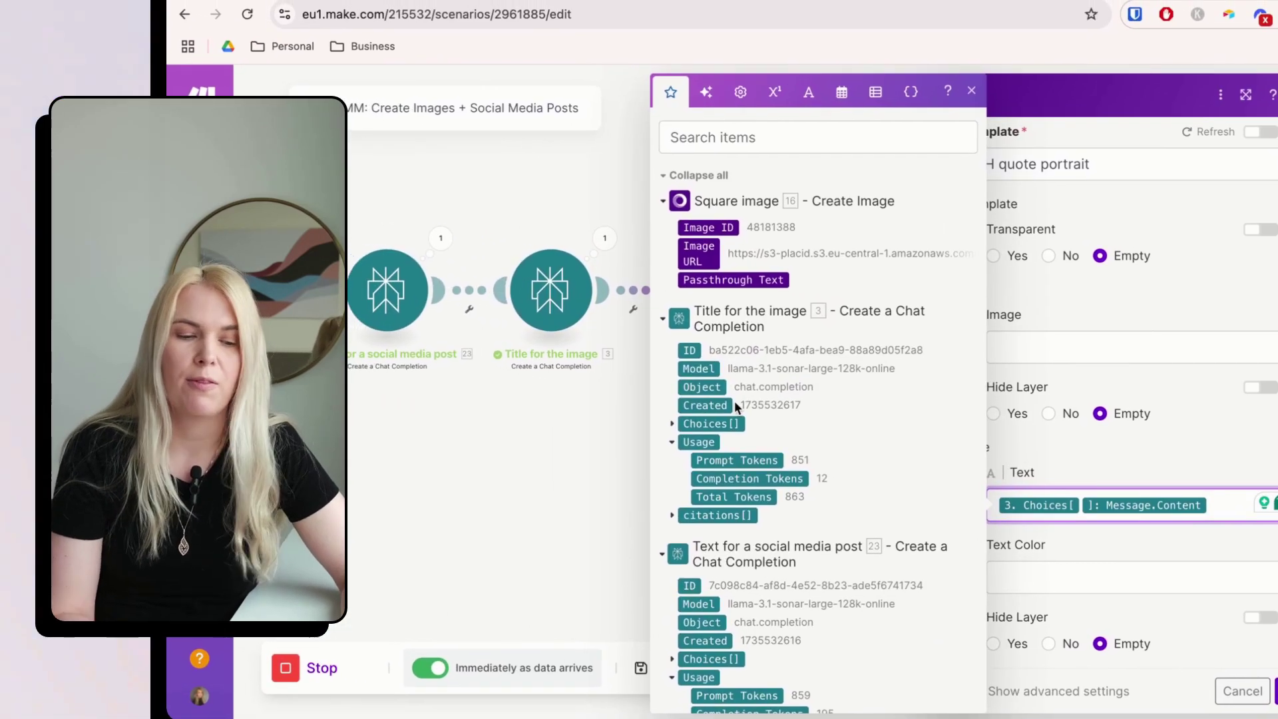
left_click(539, 459)
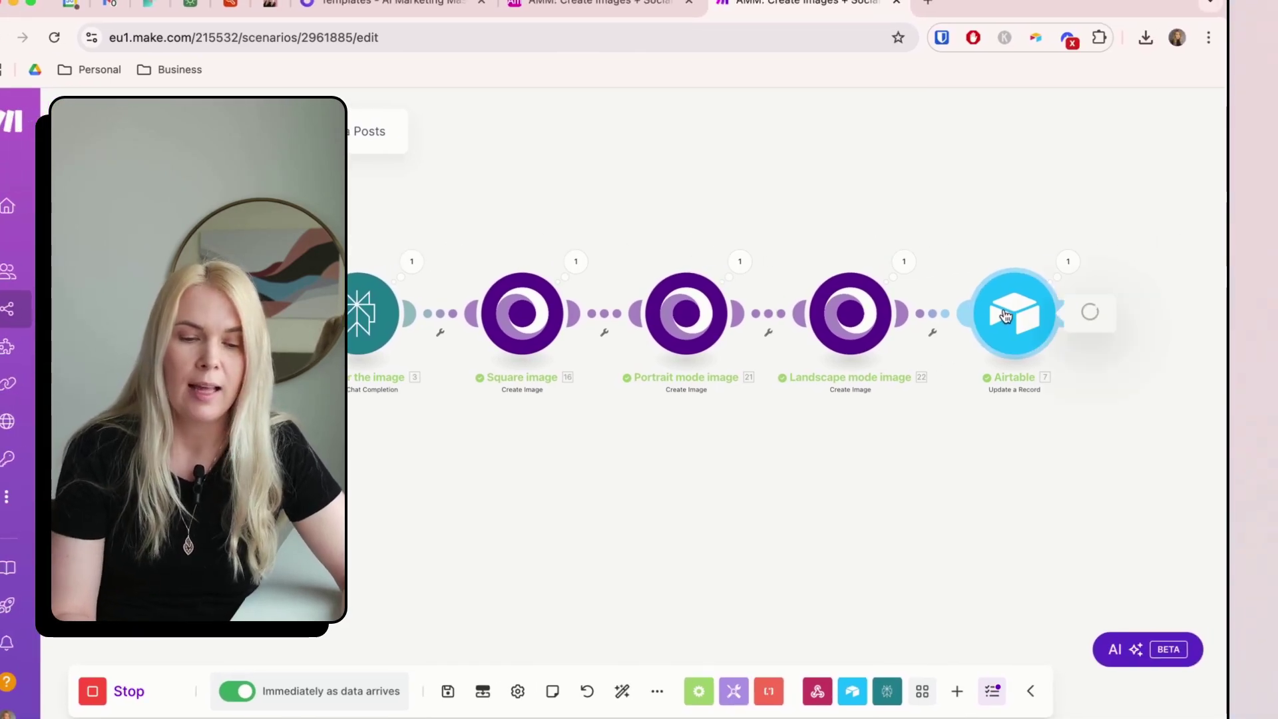
In the Airtable Update a Record module, check the record ID and keep status Done.
left_click(1006, 316)
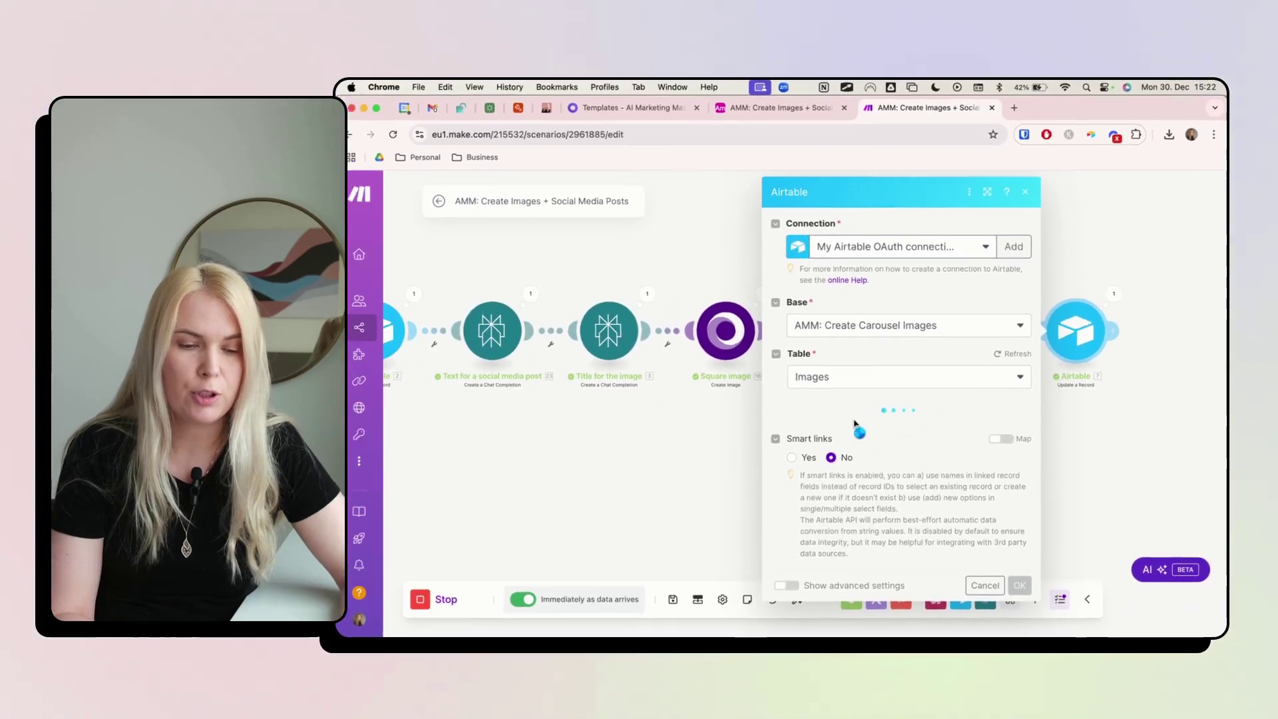
left_click(883, 413)
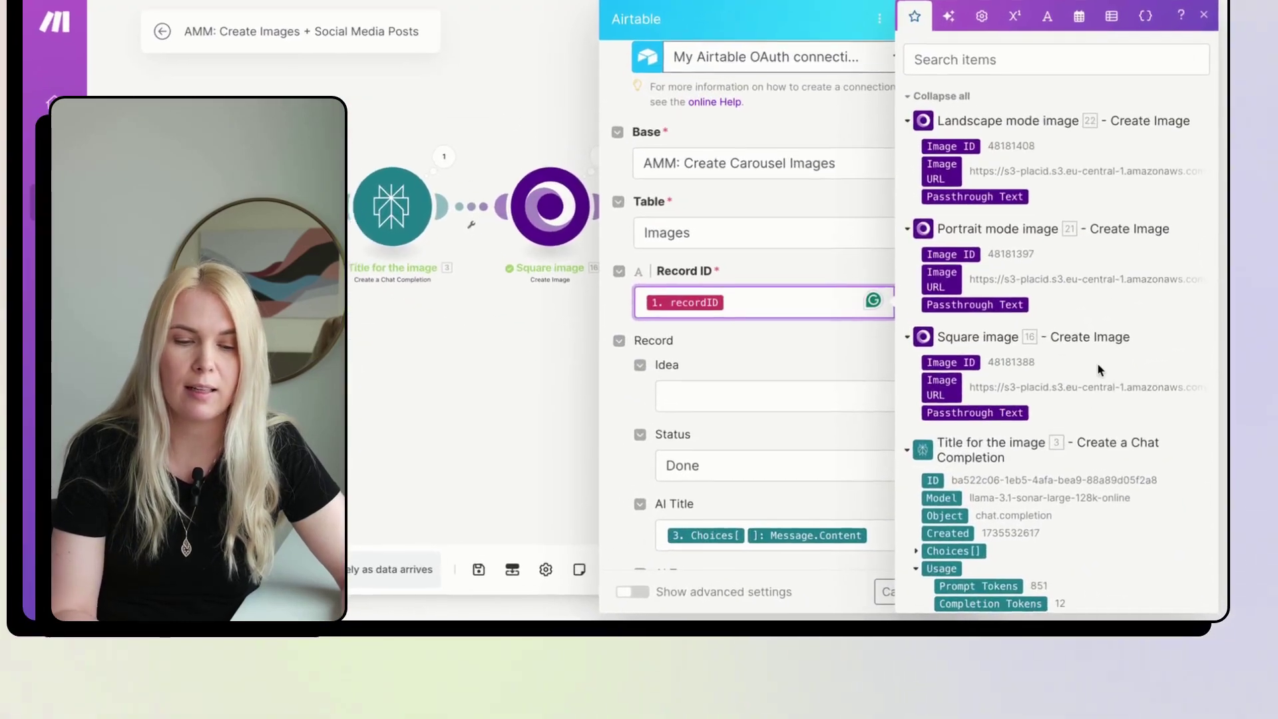
scroll(1098, 369, "down", 10)
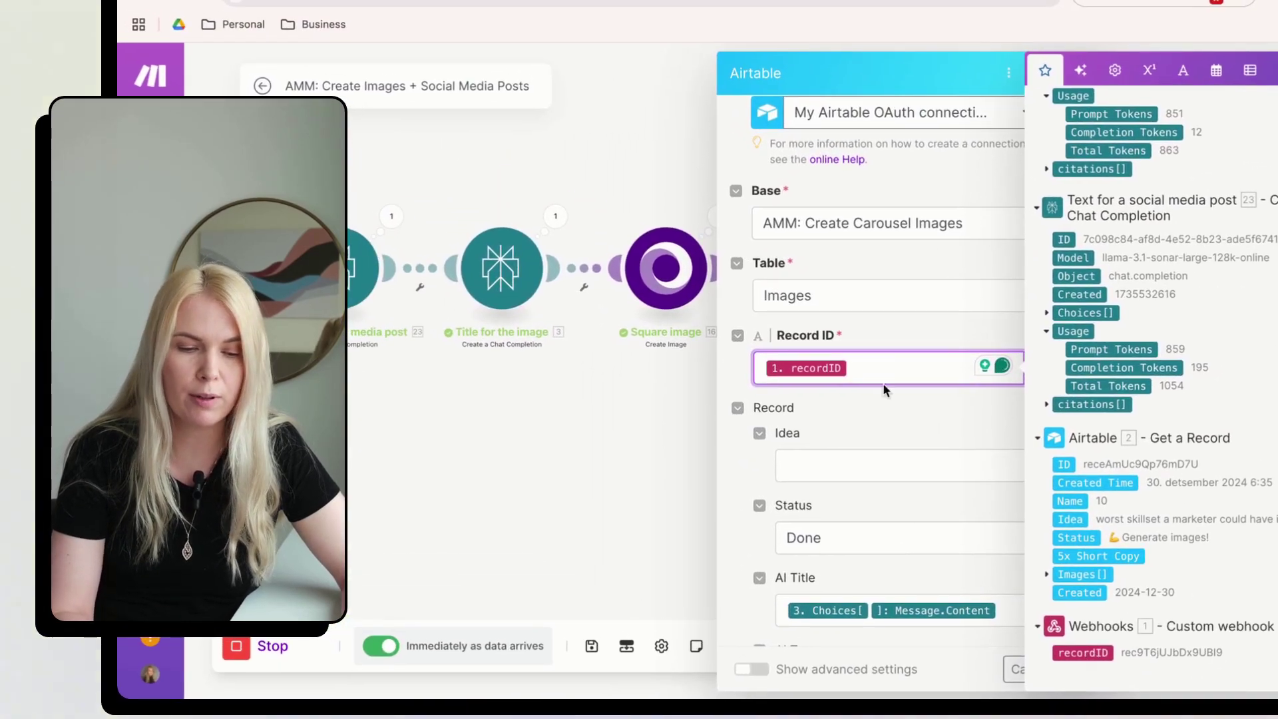
scroll(886, 376, "down", 5)
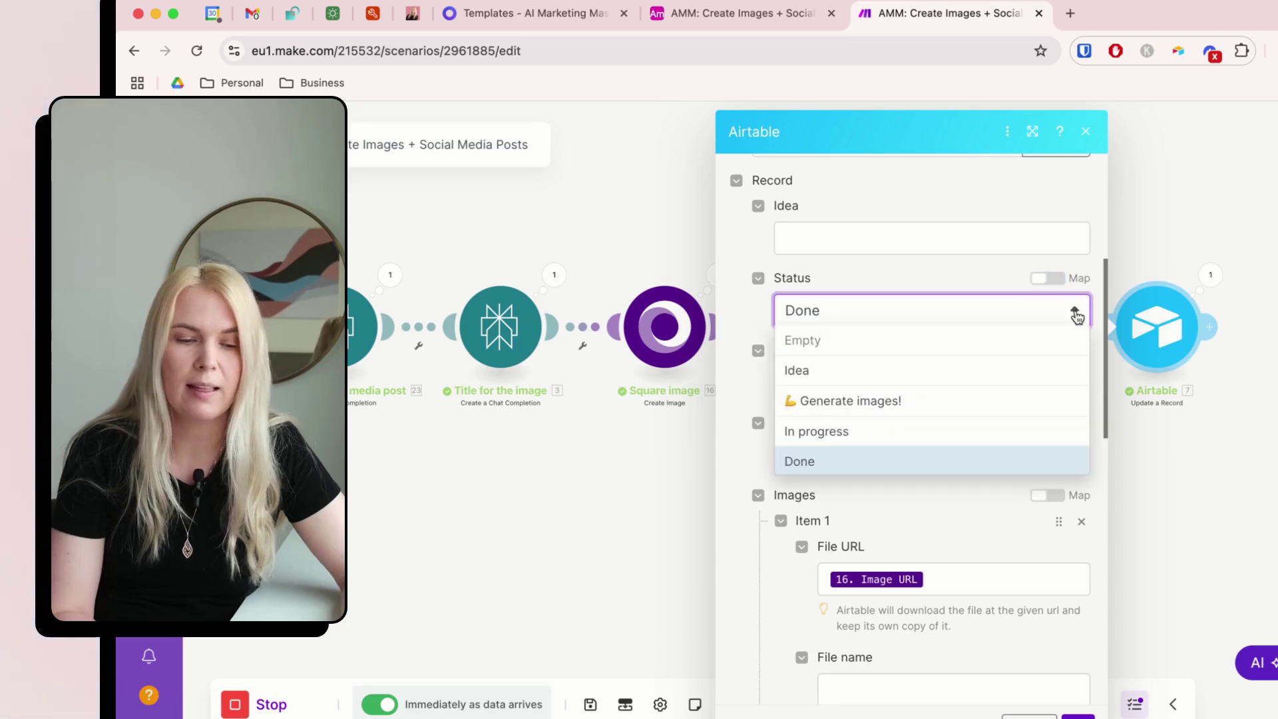
left_click(932, 462)
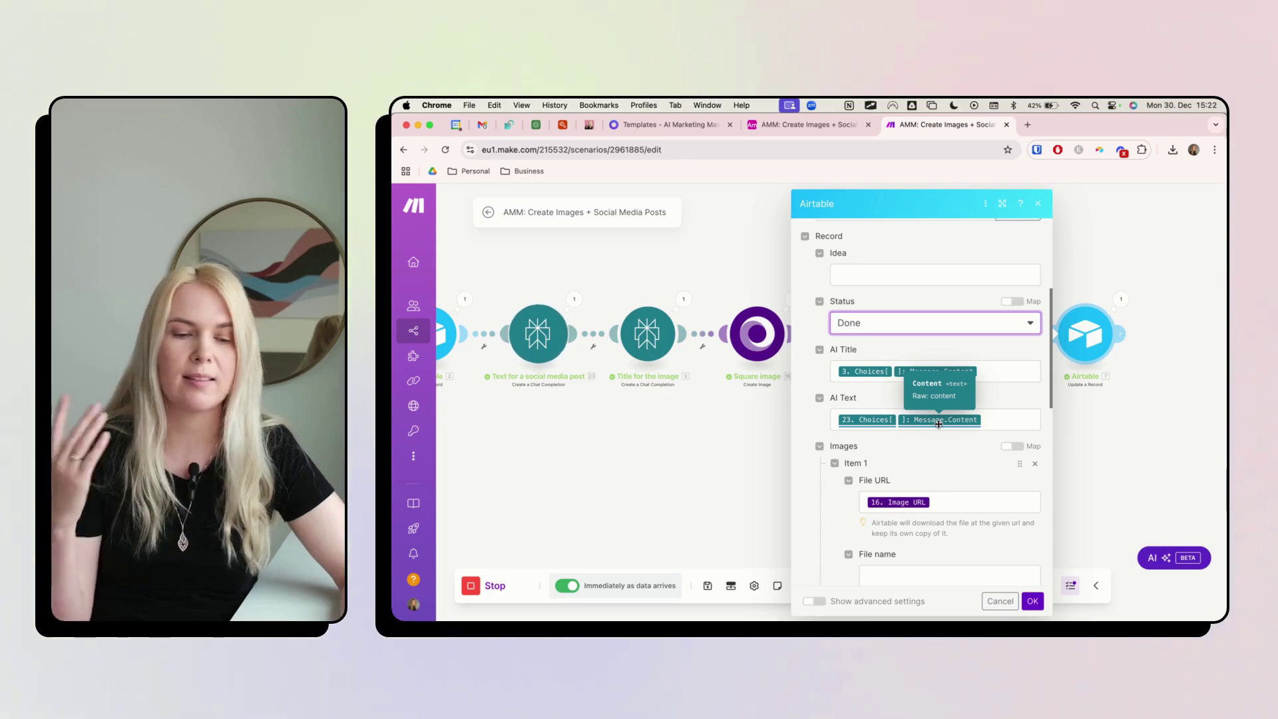
Map Choices[].Message.Content from modules 3 and 23 into AI Title and AI Text.
left_click(992, 368)
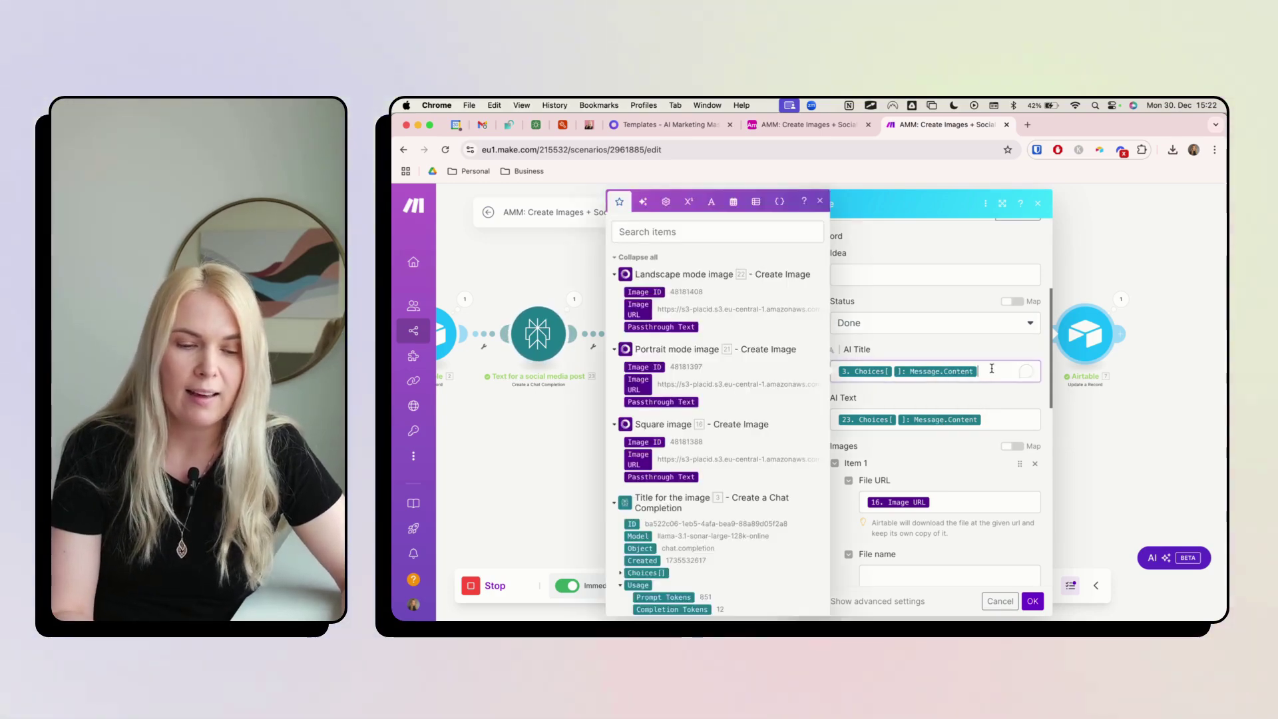
scroll(753, 376, "down", 4)
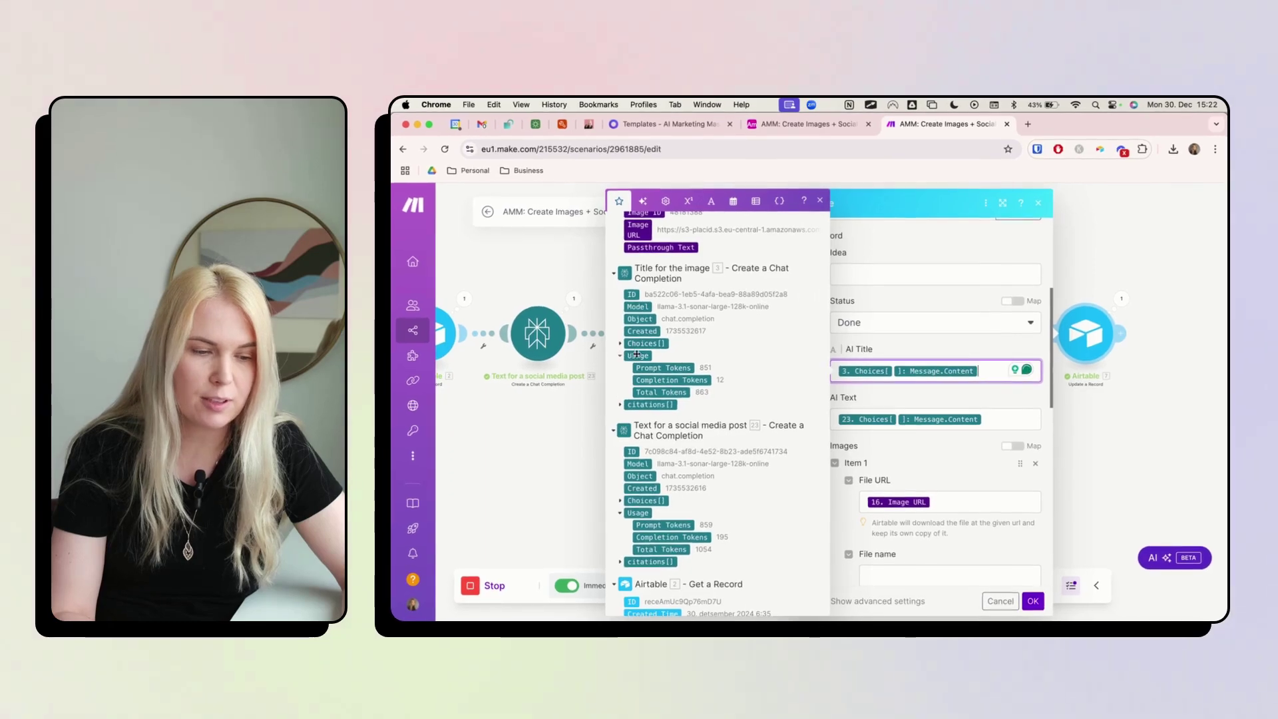
left_click(620, 344)
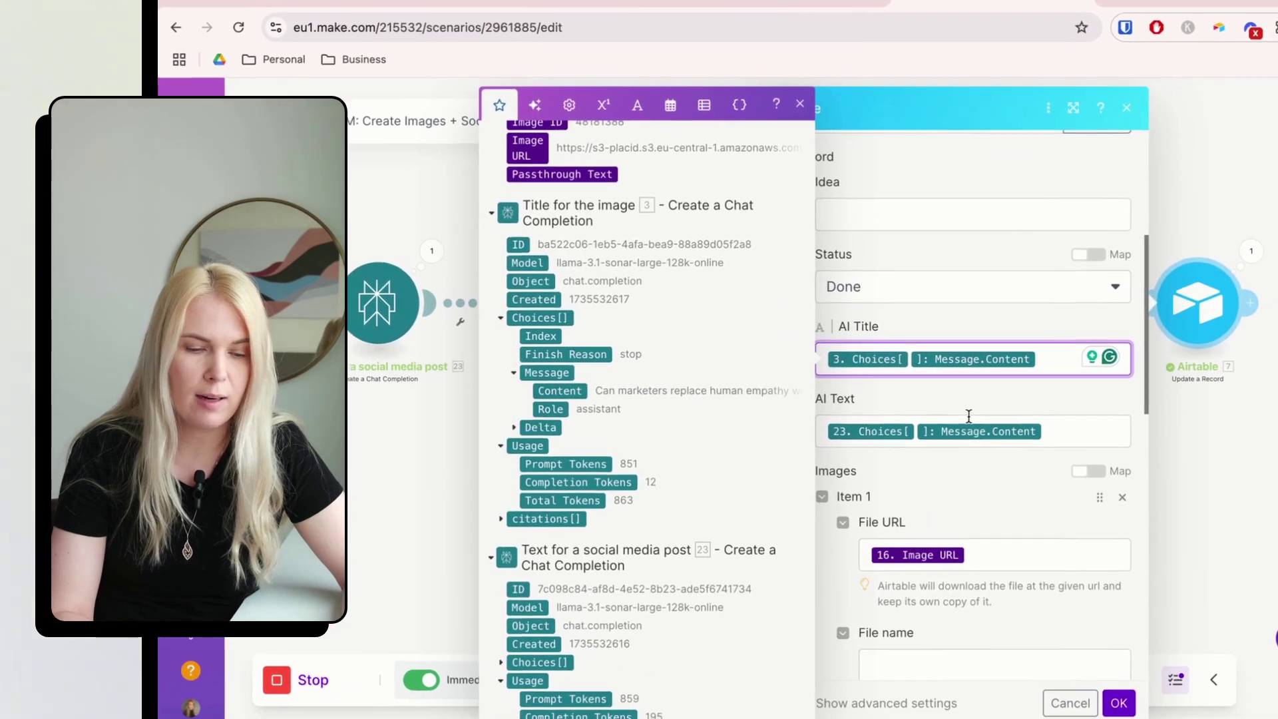
left_click(953, 402)
left_click(1057, 436)
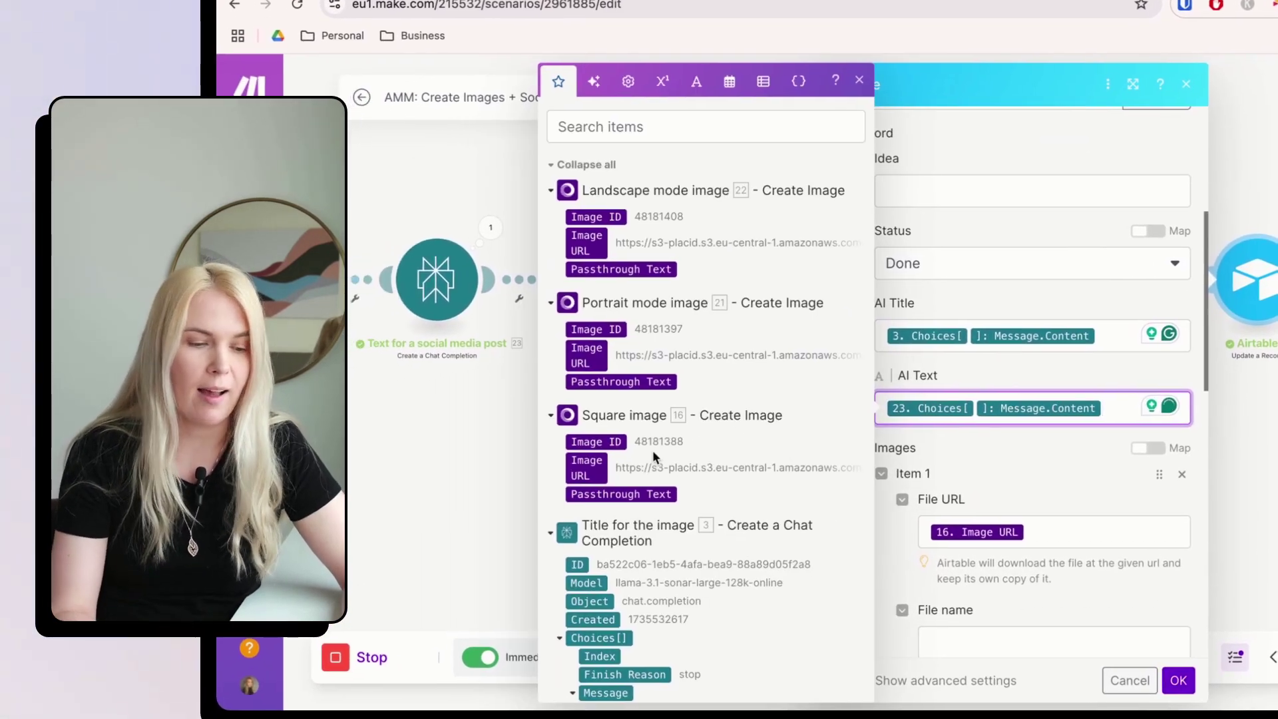
scroll(584, 472, "down", 6)
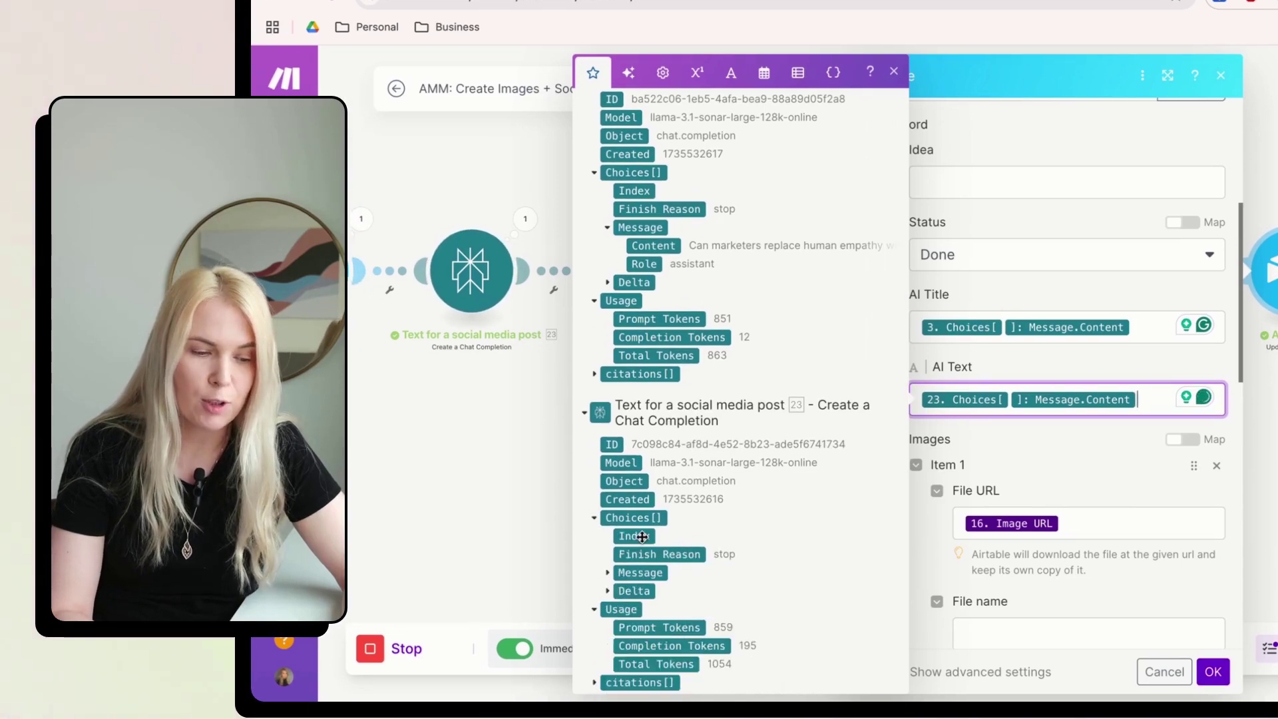
scroll(642, 536, "down", 3)
left_click(611, 439)
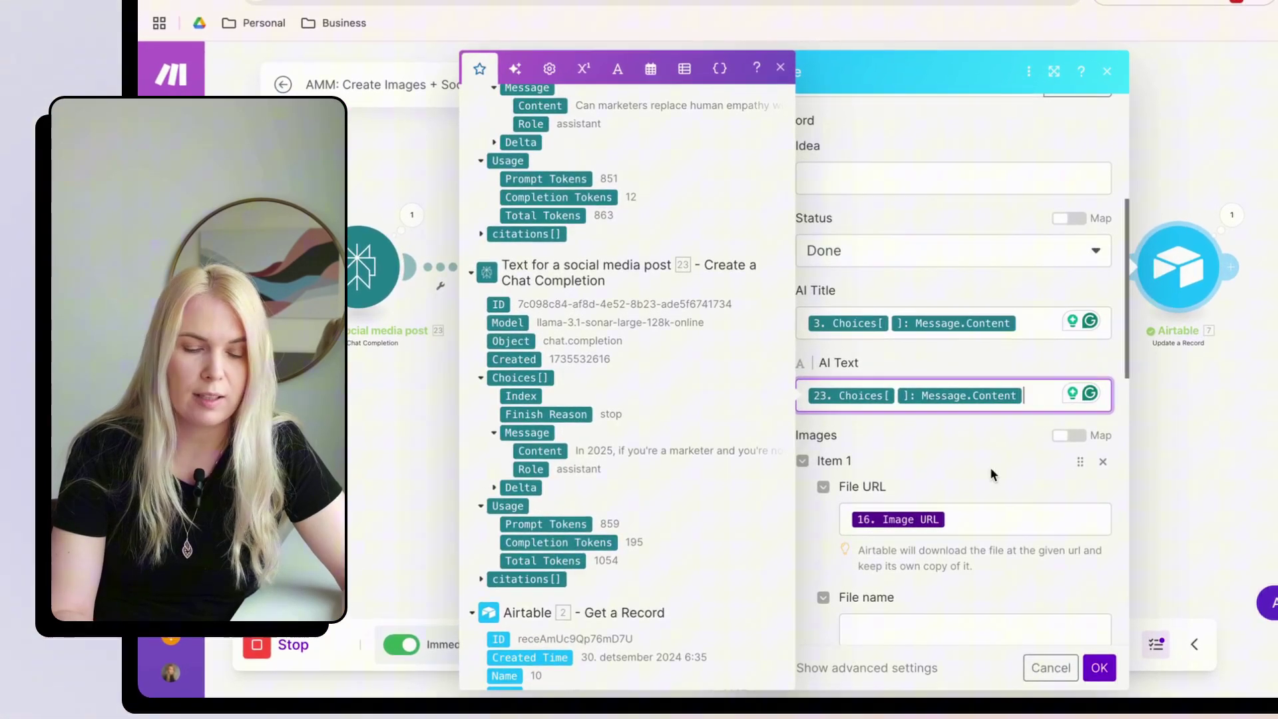
Check Item 1's file URL mapping and map the portrait image URL into Item 4.
left_click(966, 462)
scroll(967, 459, "down", 2)
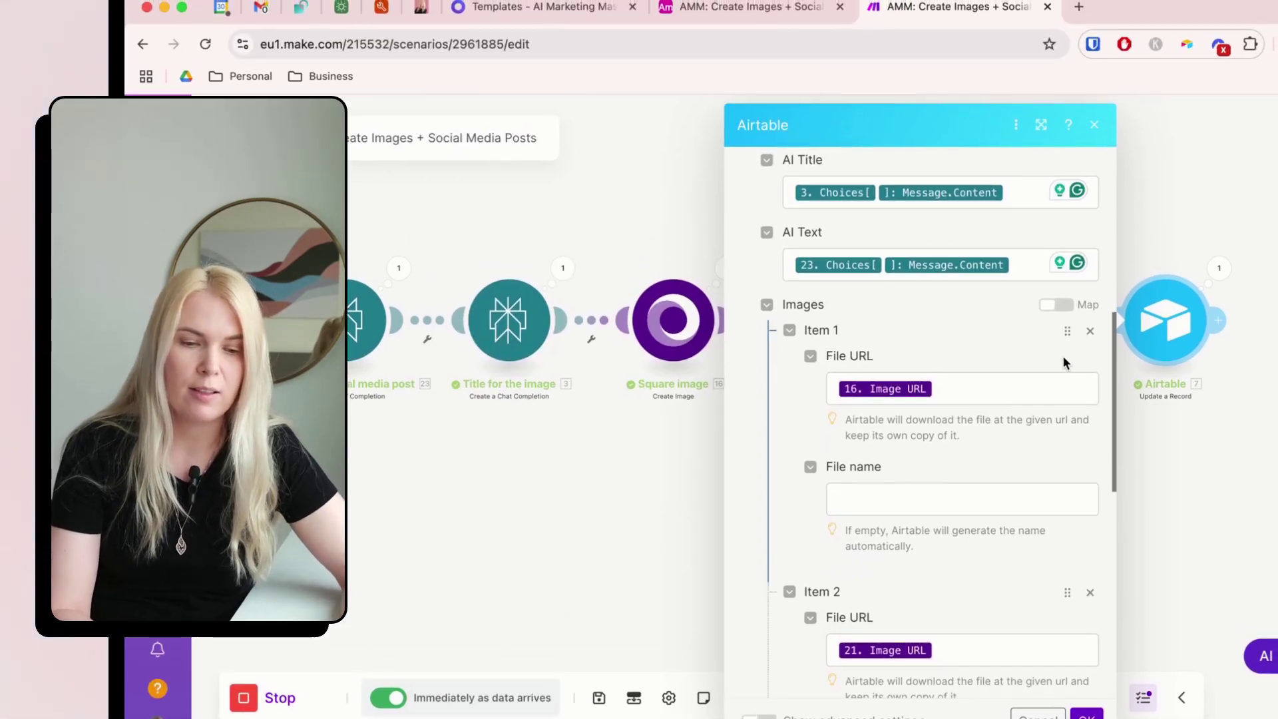
left_click(895, 389)
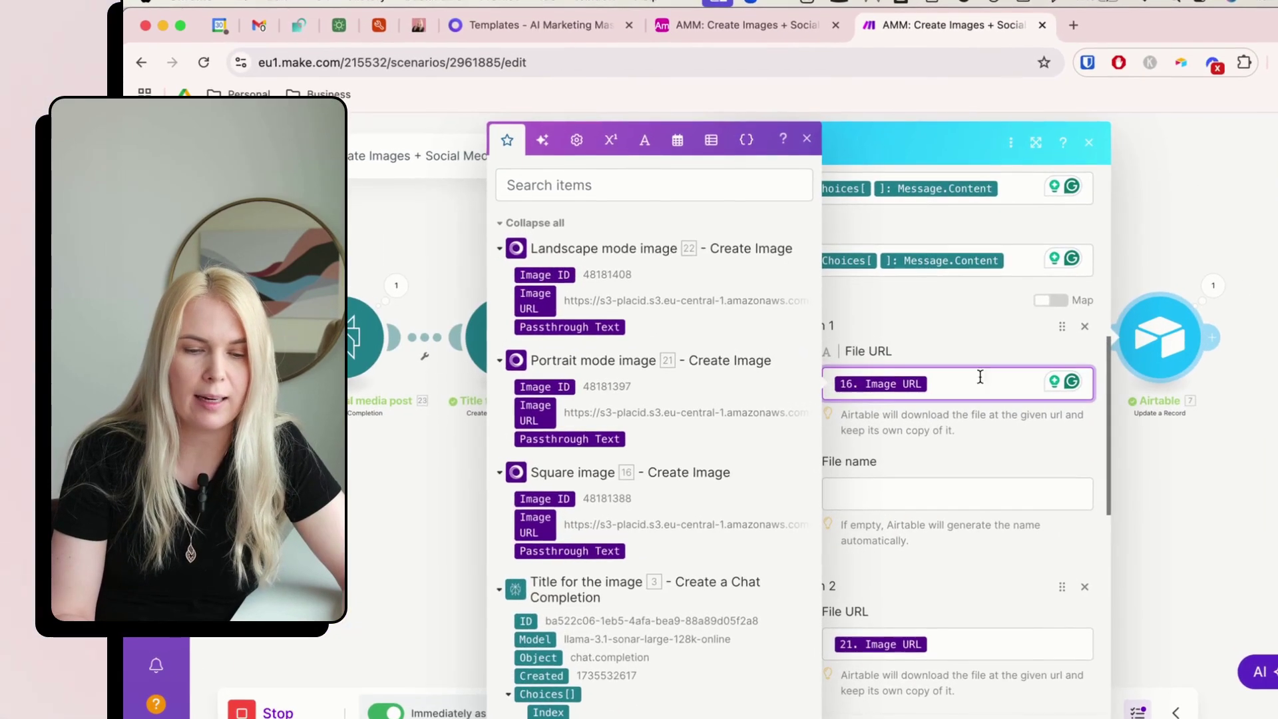
left_click(958, 366)
scroll(976, 393, "down", 10)
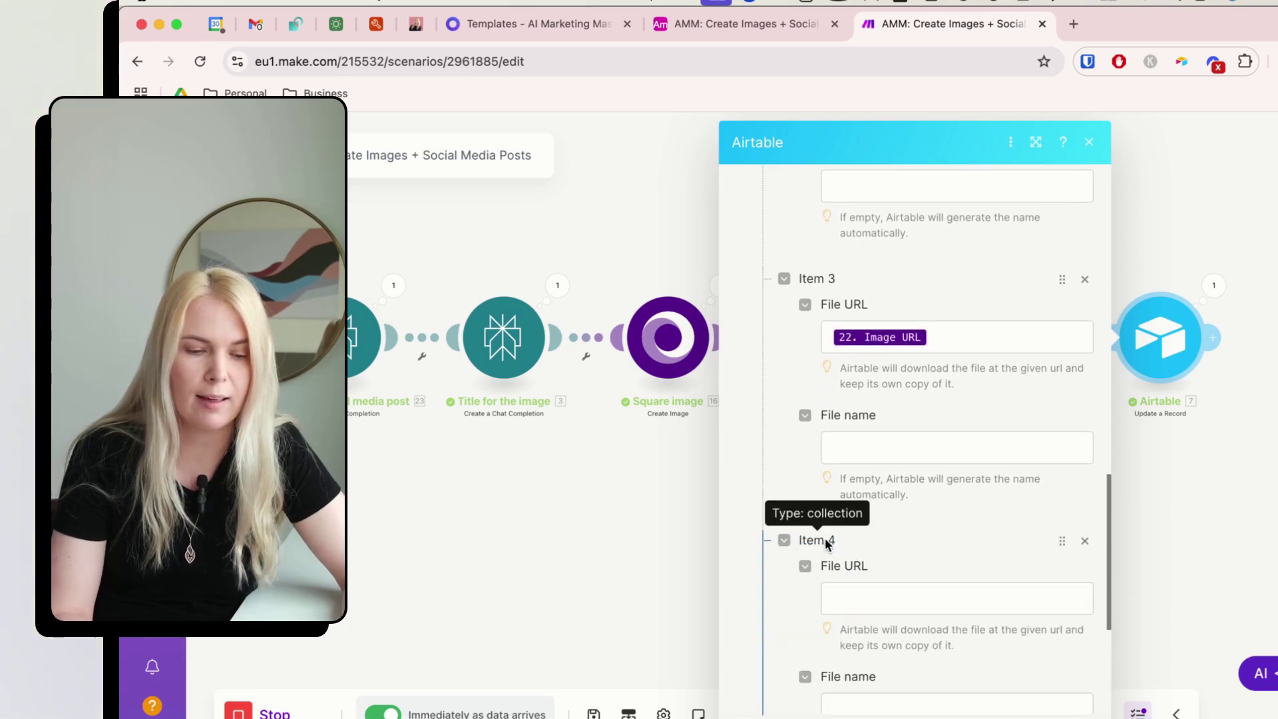
scroll(855, 609, "down", 1)
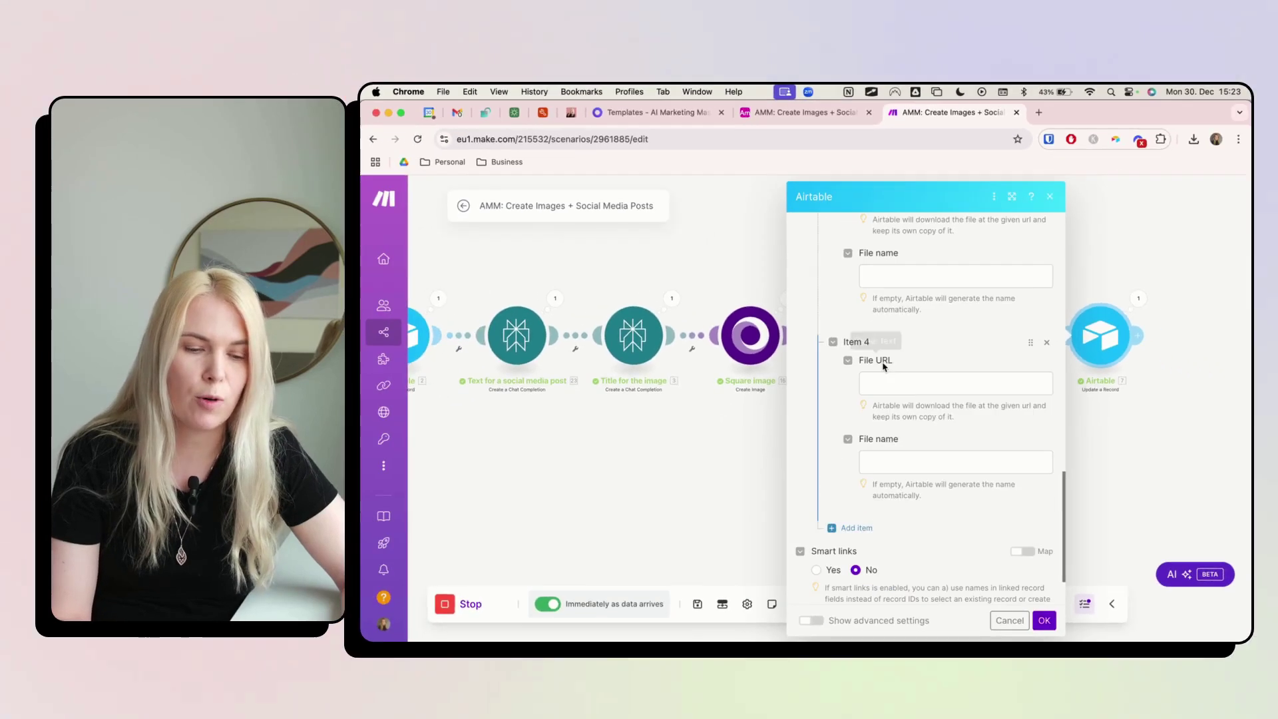
left_click(922, 562)
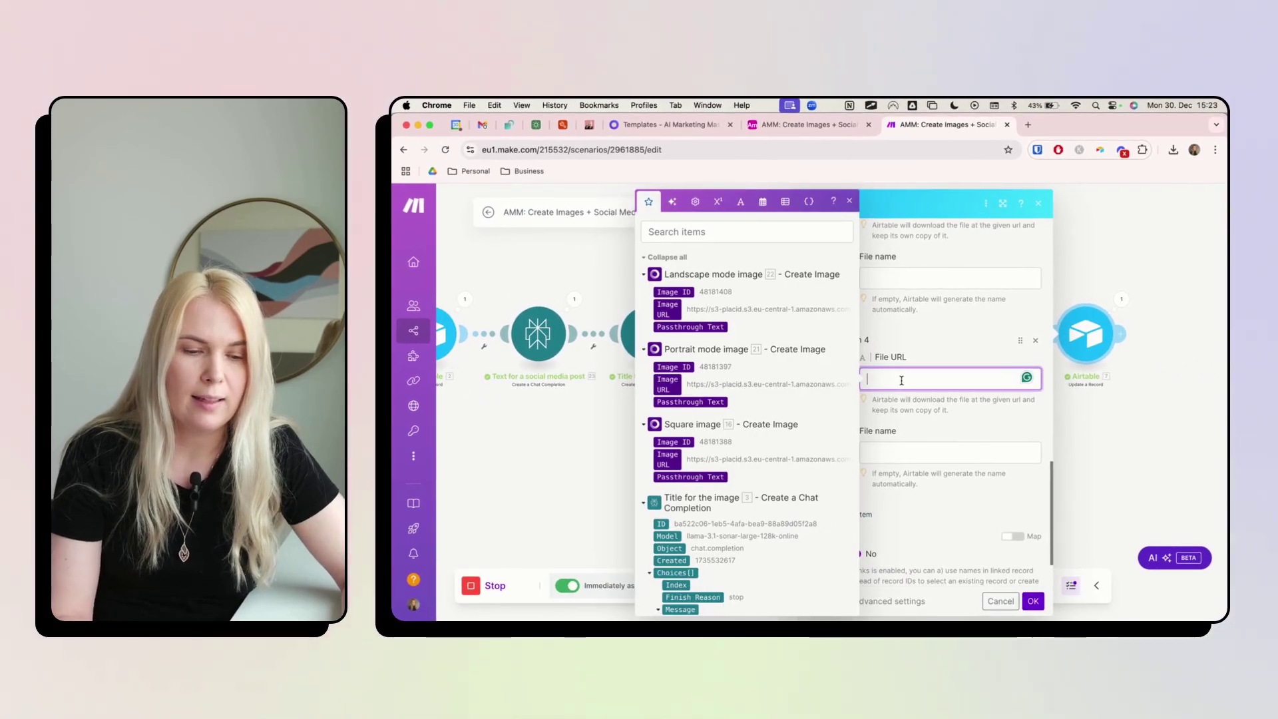
left_click(669, 383)
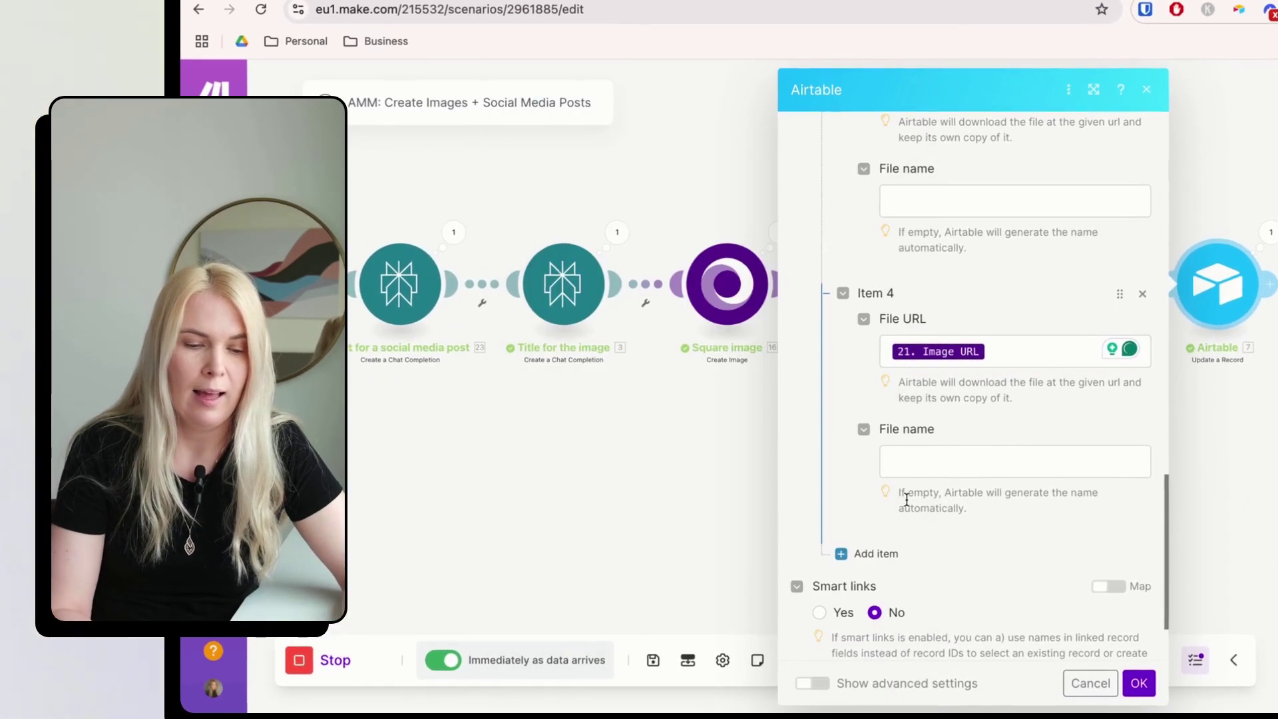
Delete the duplicate fourth image item, keeping image URLs 16, 21, 22, and save the module.
scroll(943, 506, "down", 1)
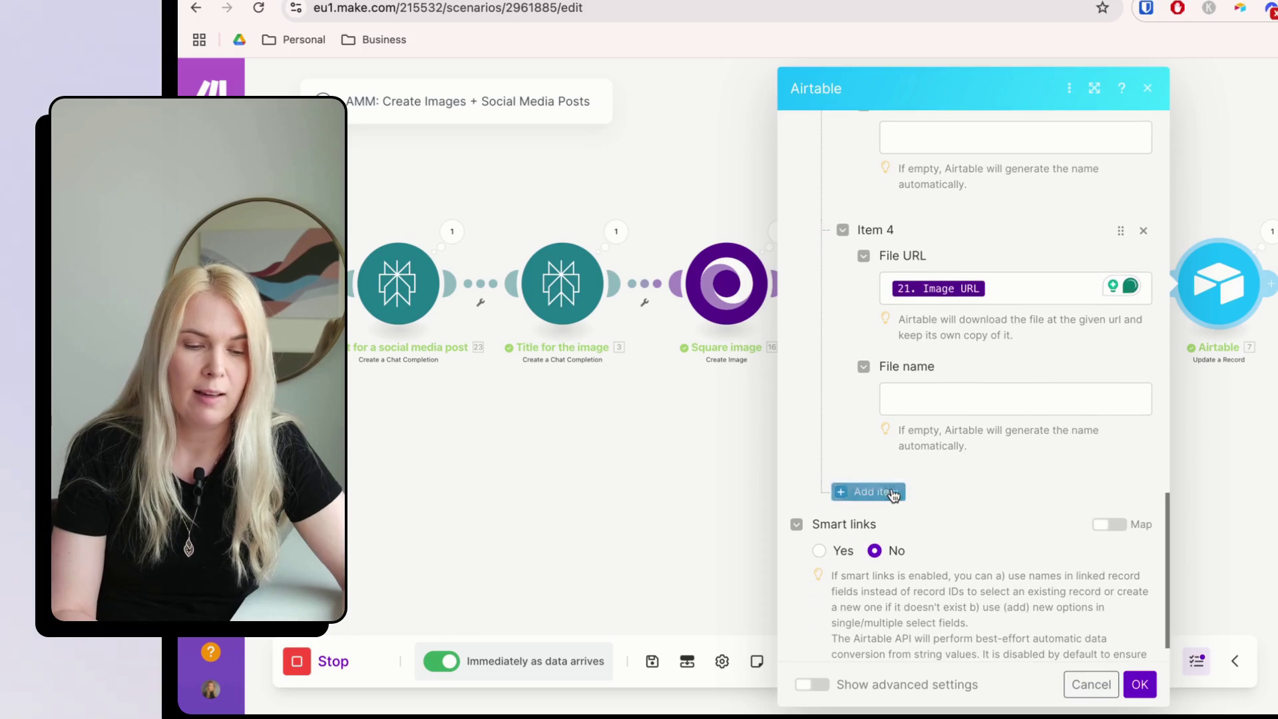
left_click(865, 493)
left_click(915, 549)
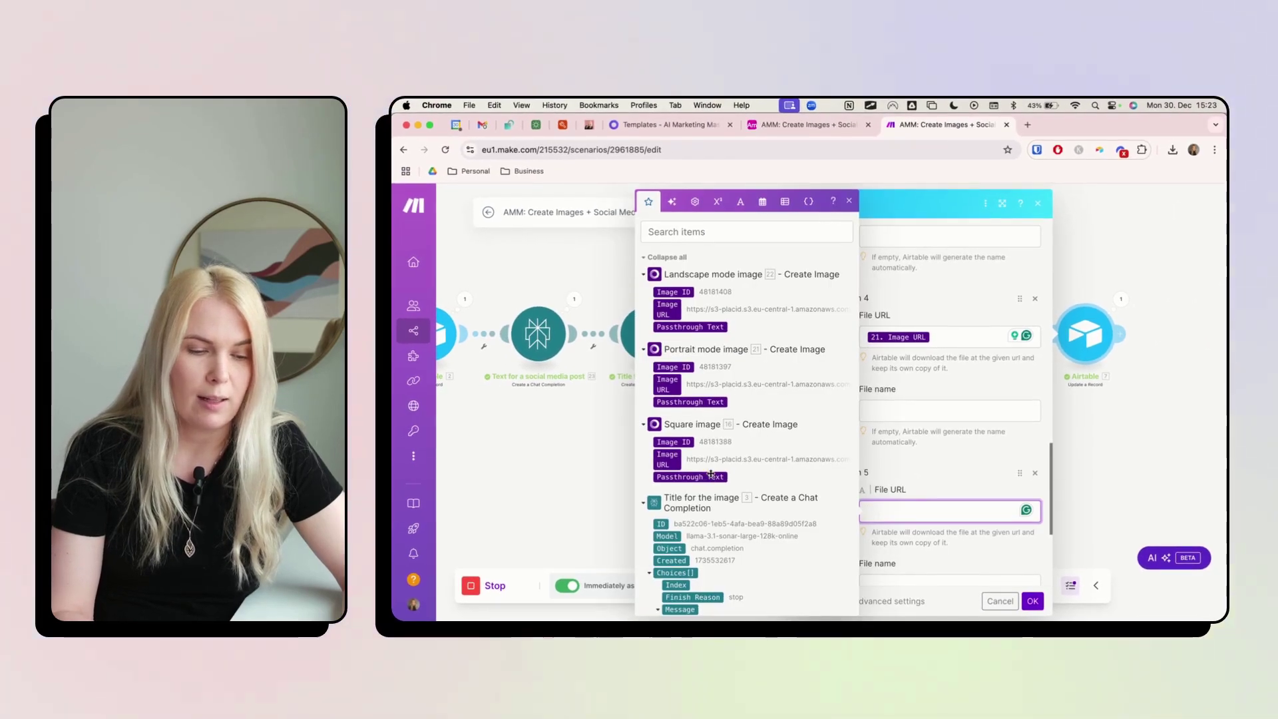
left_click(669, 459)
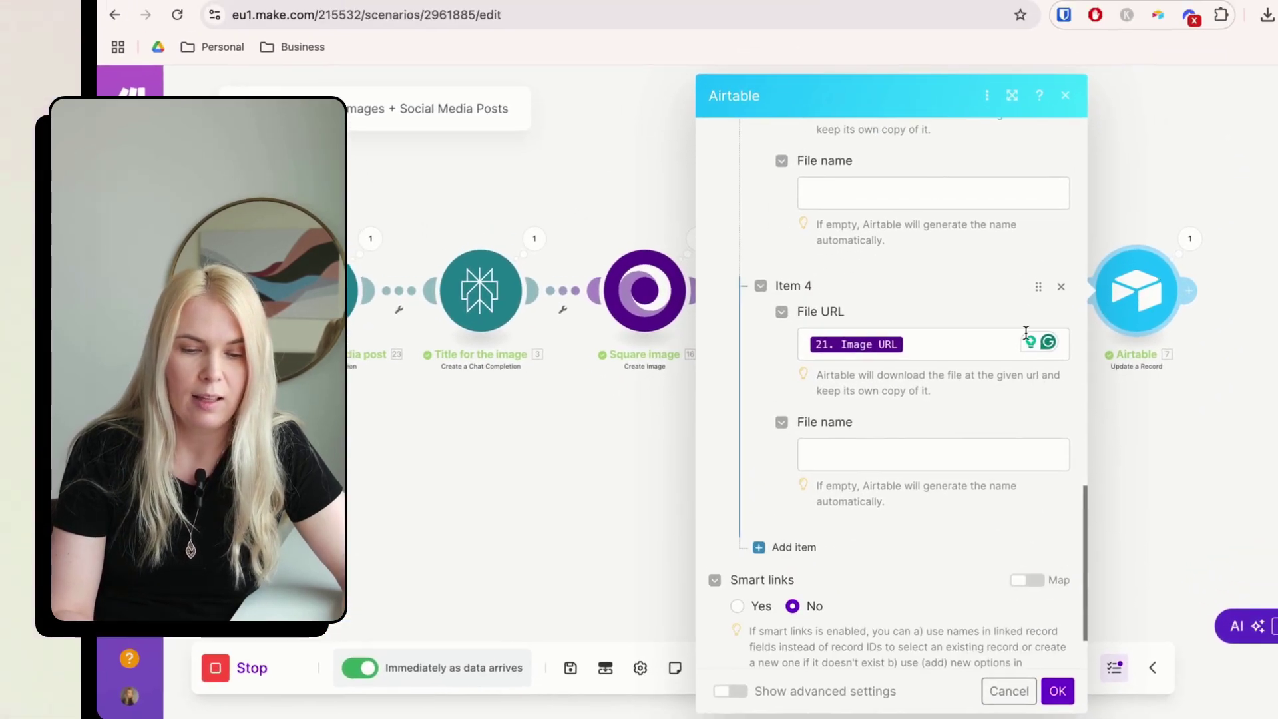
left_click(1064, 281)
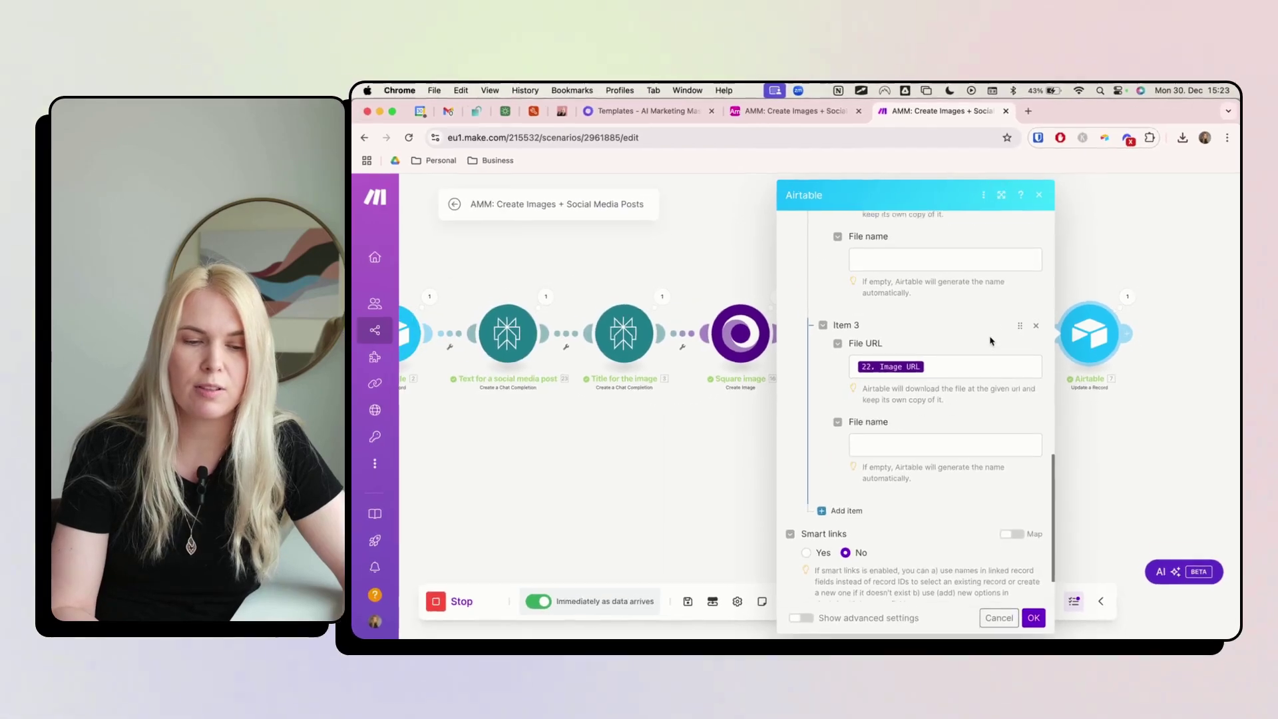
scroll(990, 341, "up", 5)
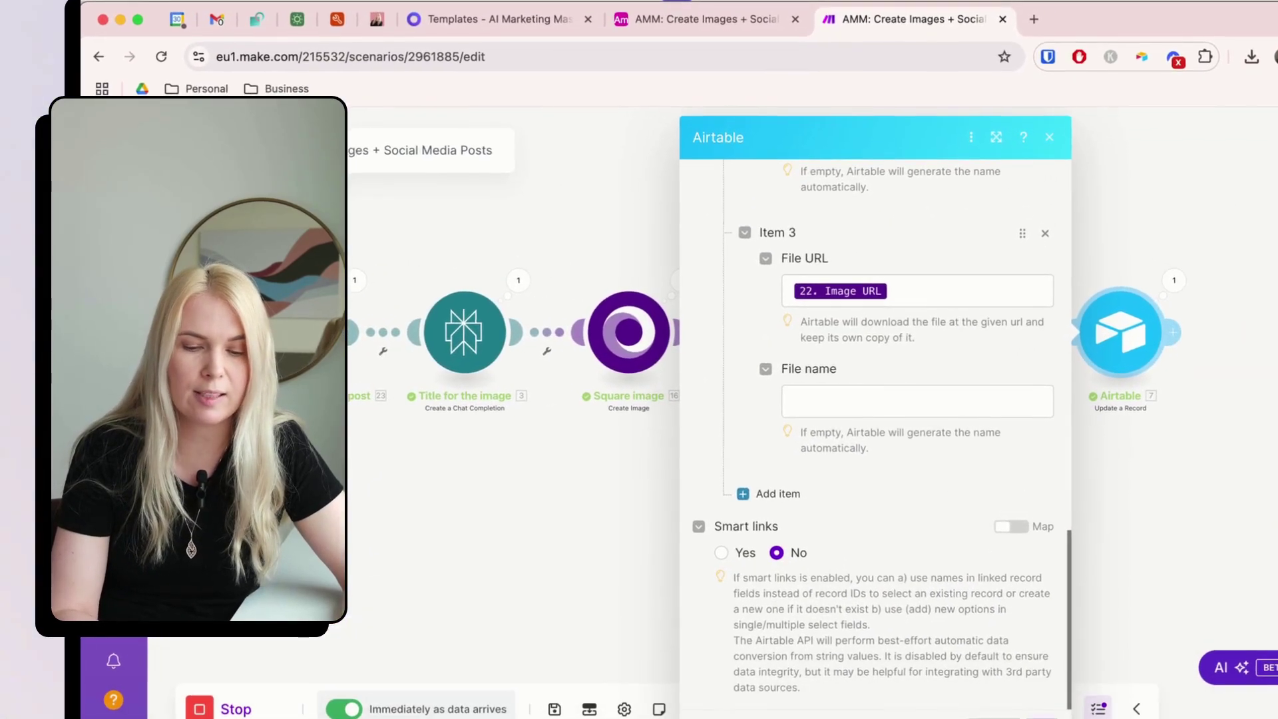
left_click(1033, 601)
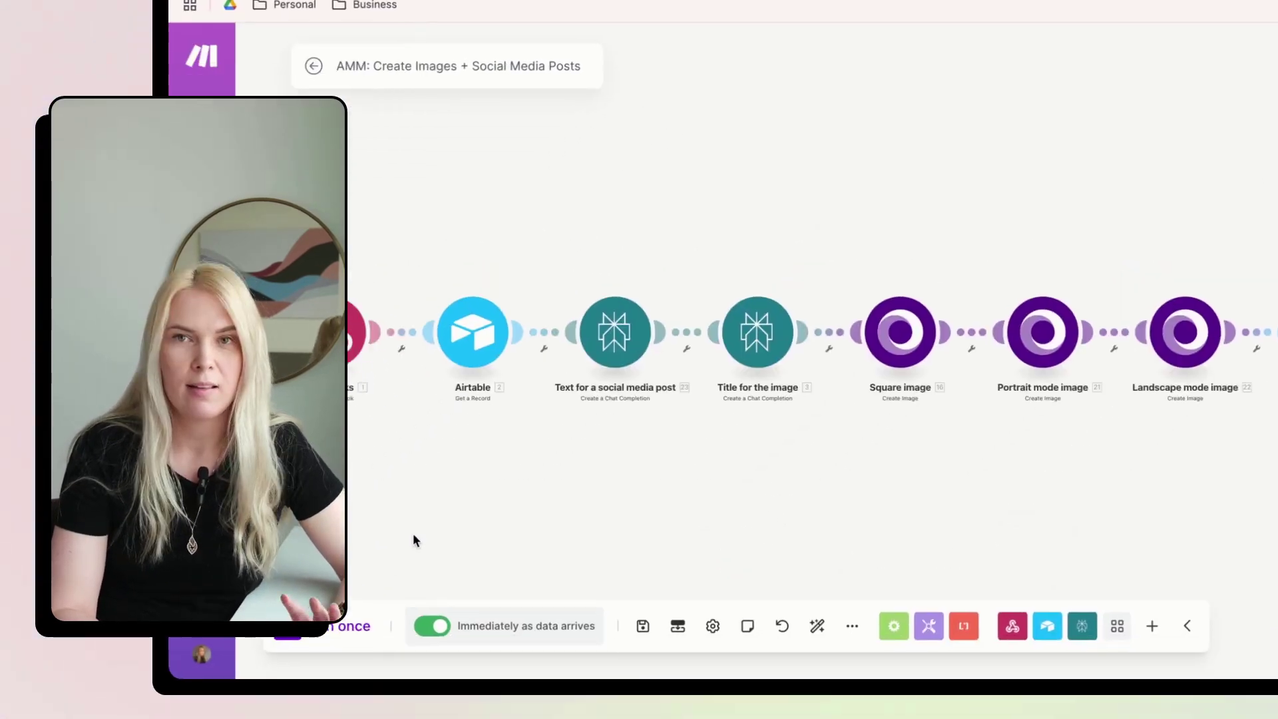